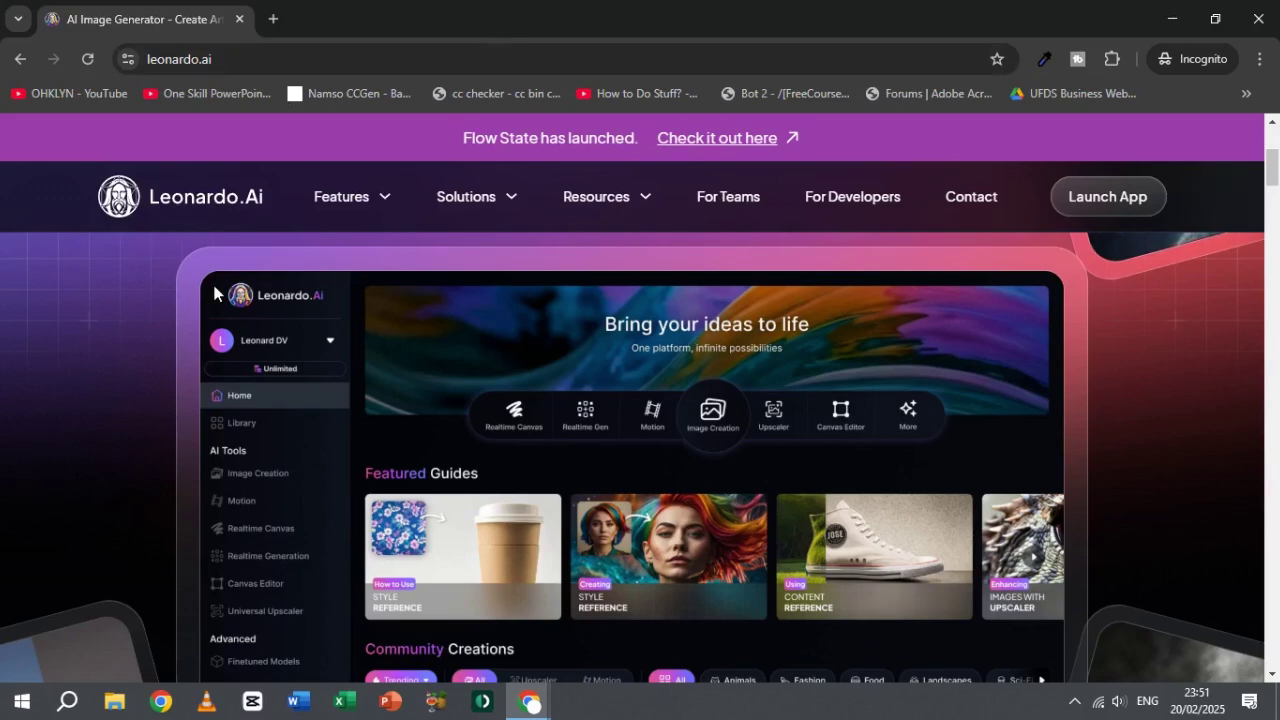
Step: Launch the Leonardo.Ai app and close the original AI Image Generator marketing tab
left_click(1104, 199)
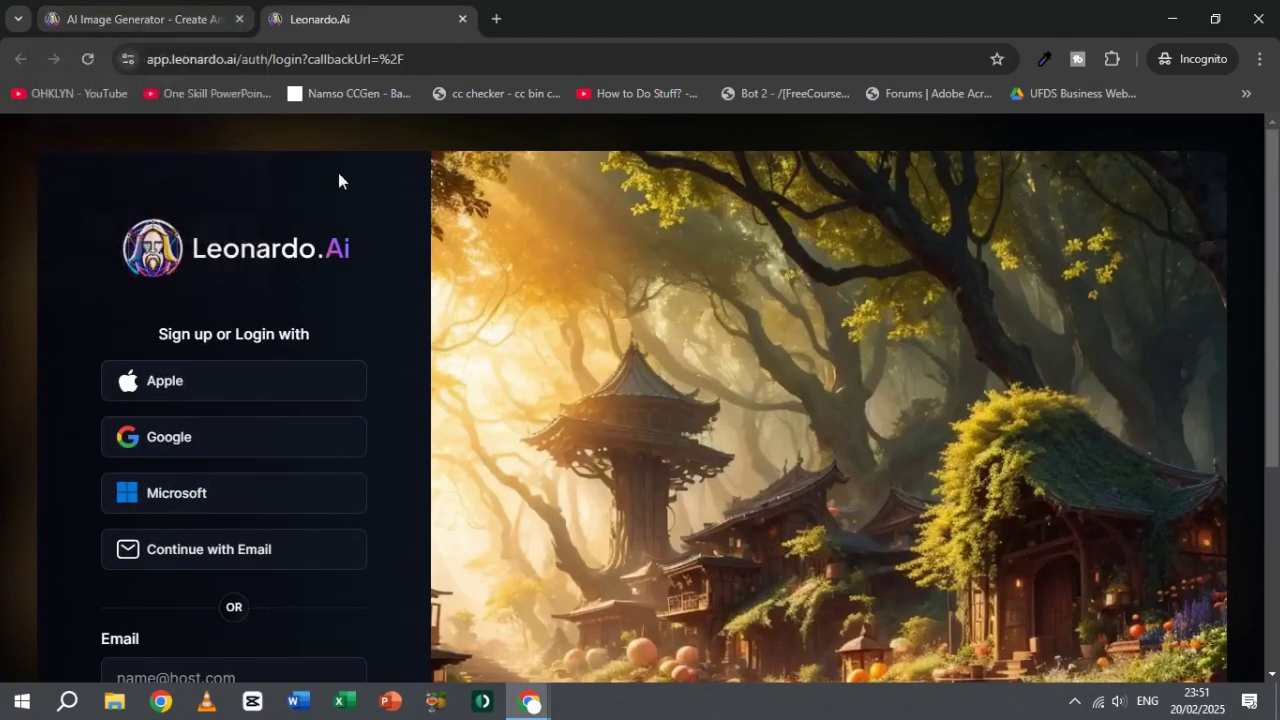
left_click(239, 19)
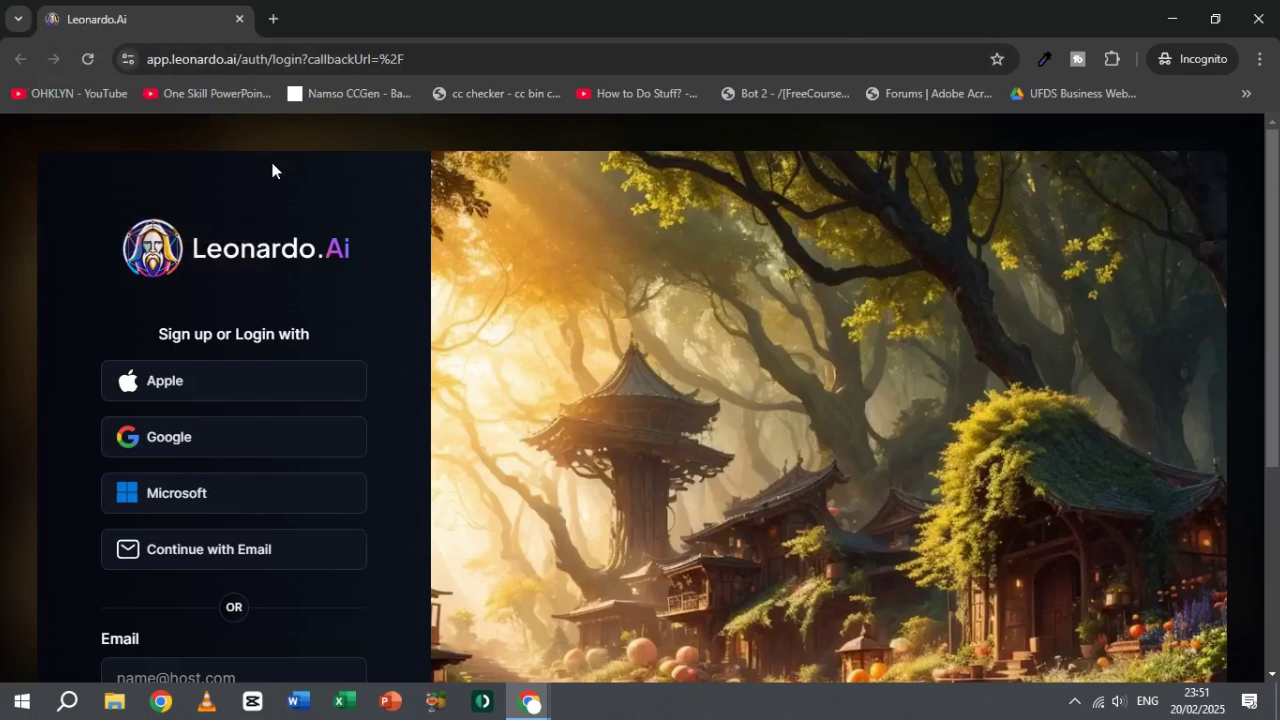
Step: Open temp-mail.org in a new tab and get a fresh disposable address
left_click(274, 20)
type("temp")
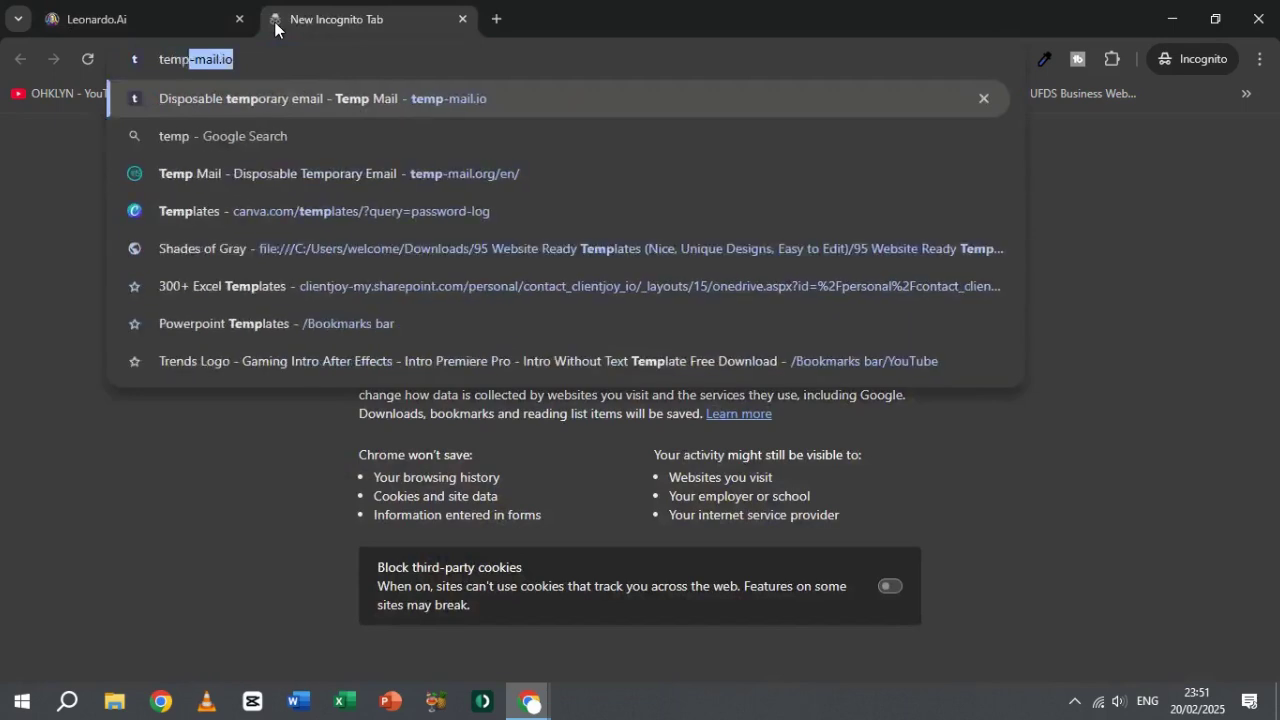
key("Down")
key("Down")
key("Return")
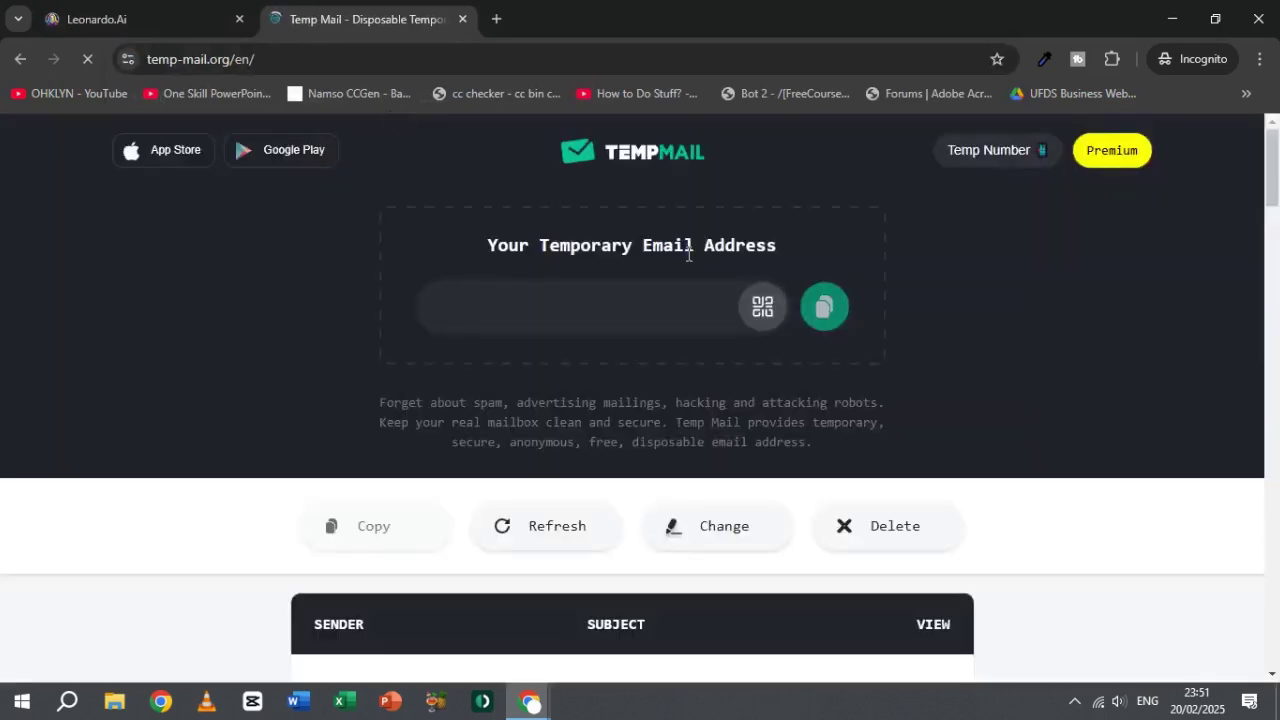
left_click(195, 24)
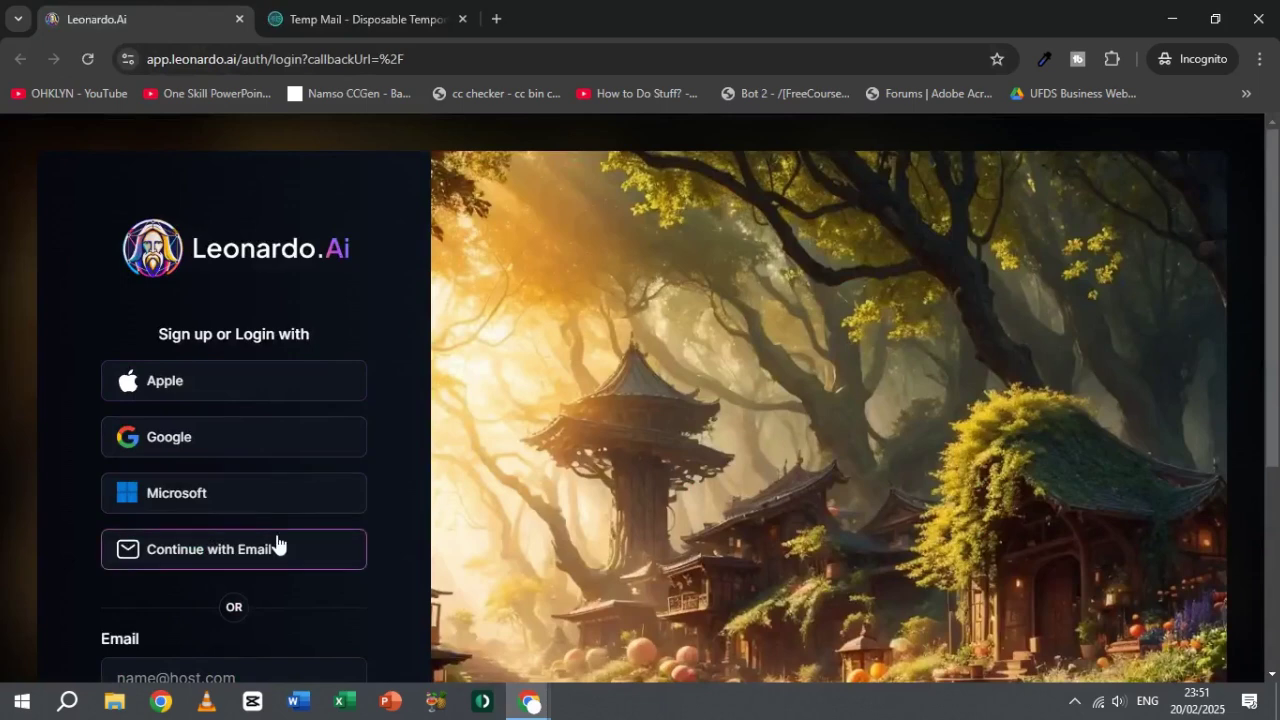
left_click(329, 8)
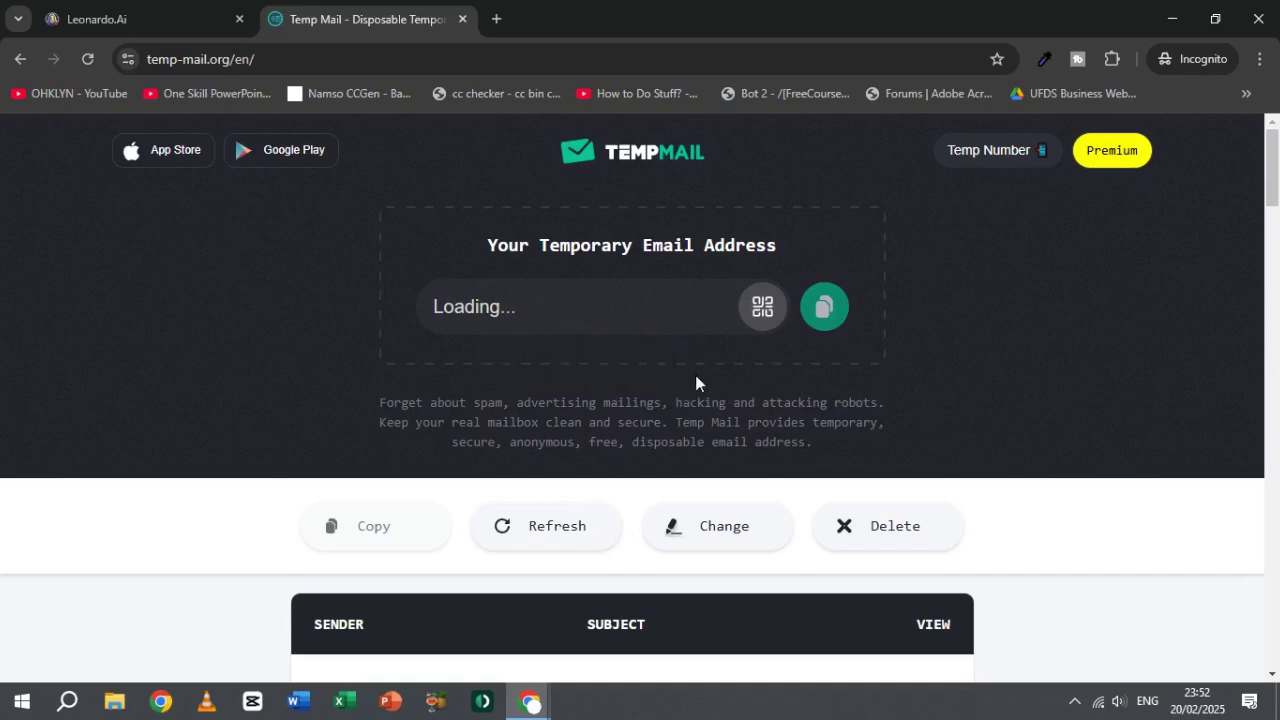
left_click(860, 526)
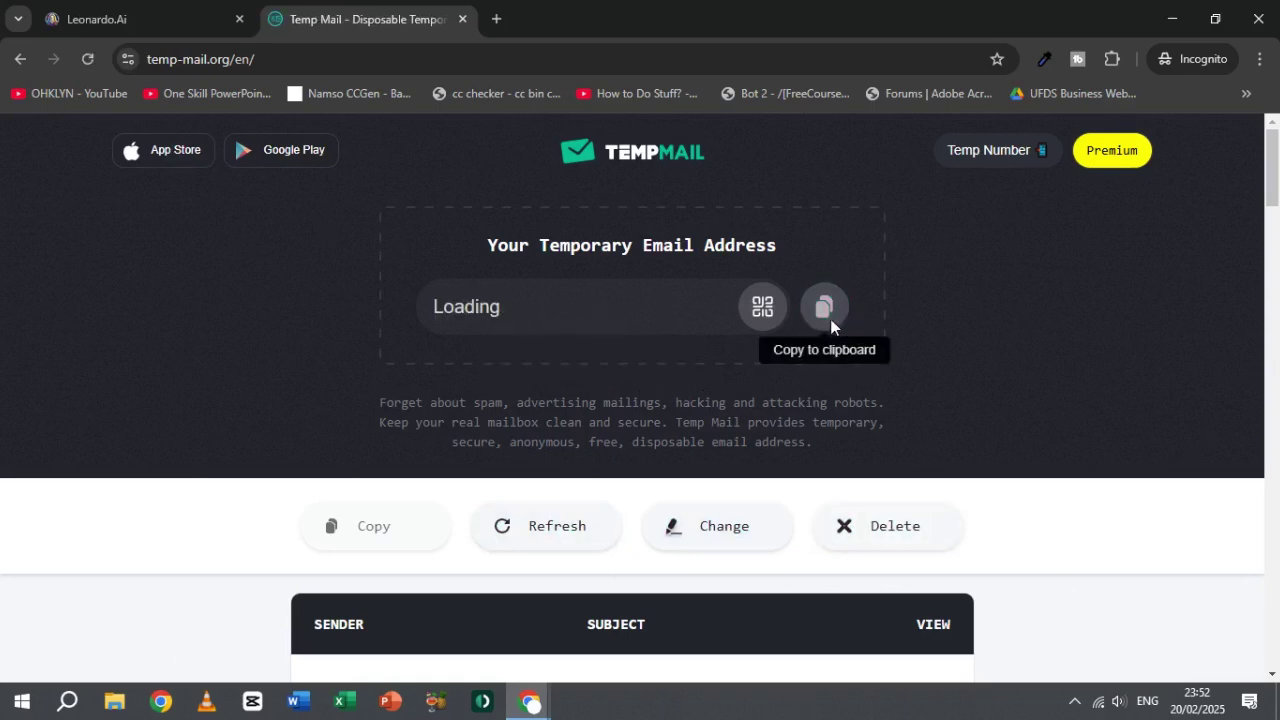
Step: Choose Leonardo.Ai's email sign-up and copy the temporary address for its Email field
left_click(108, 14)
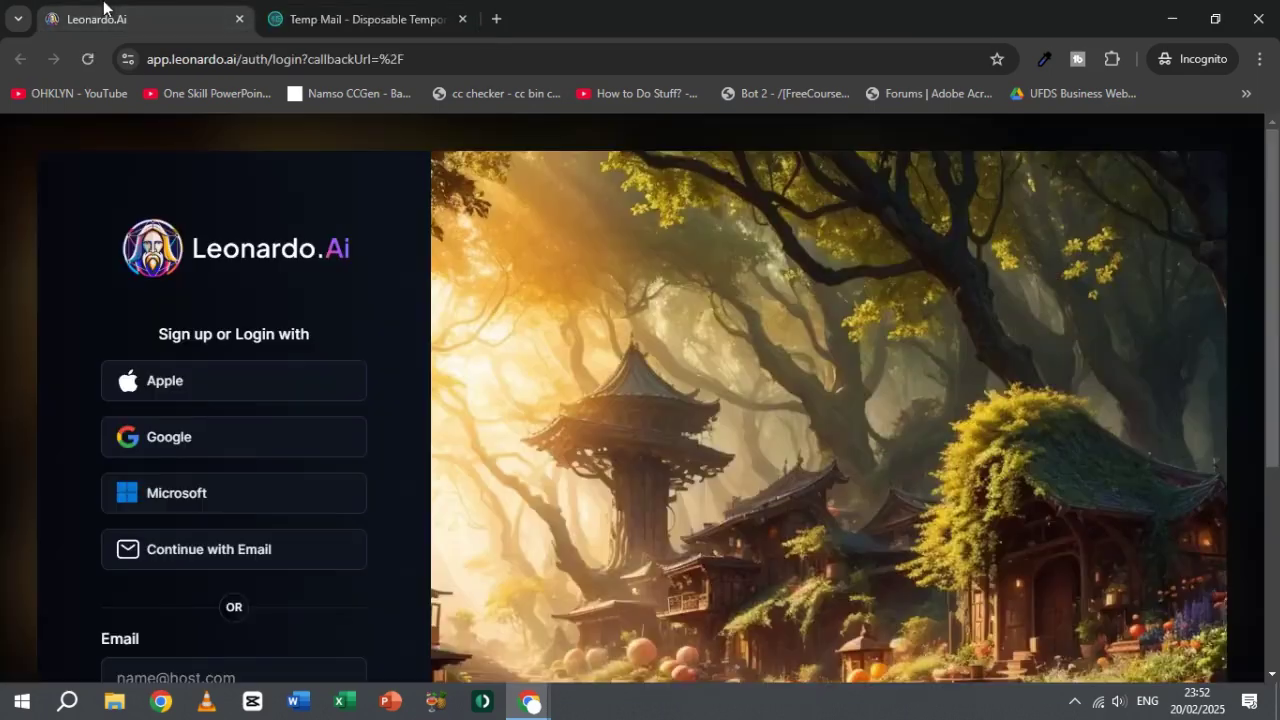
left_click(243, 557)
left_click(227, 459)
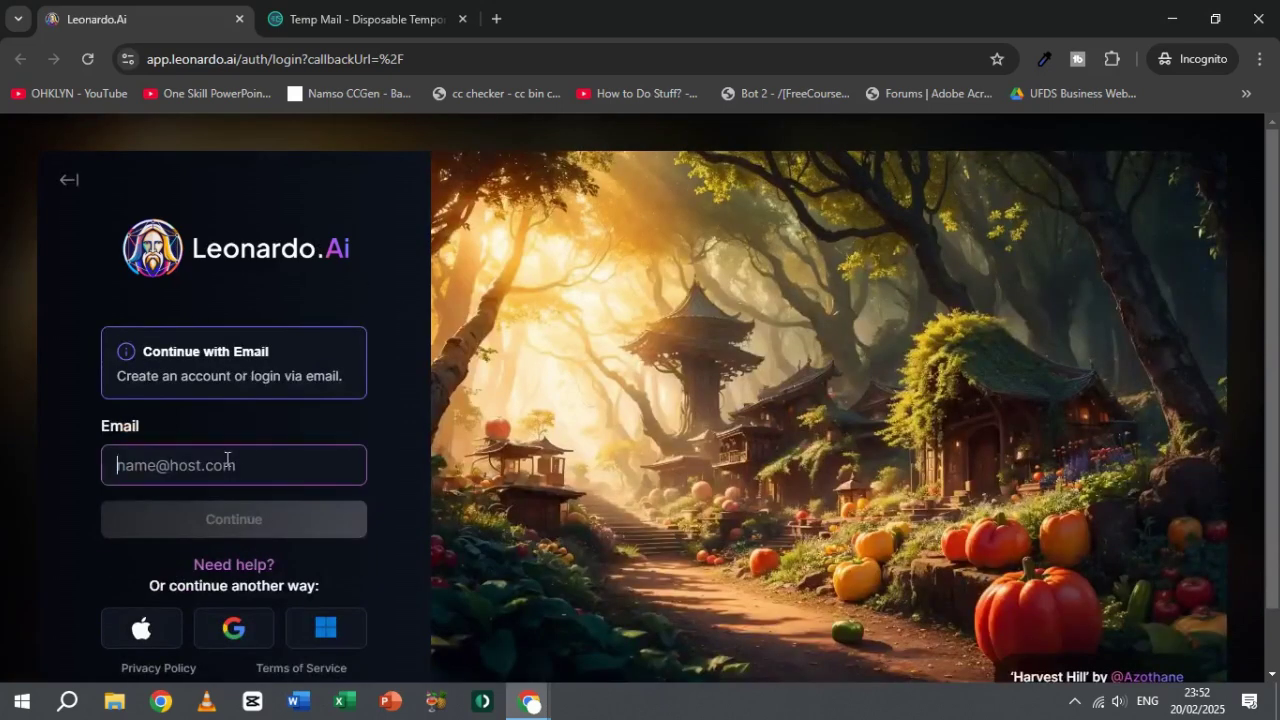
left_click(360, 19)
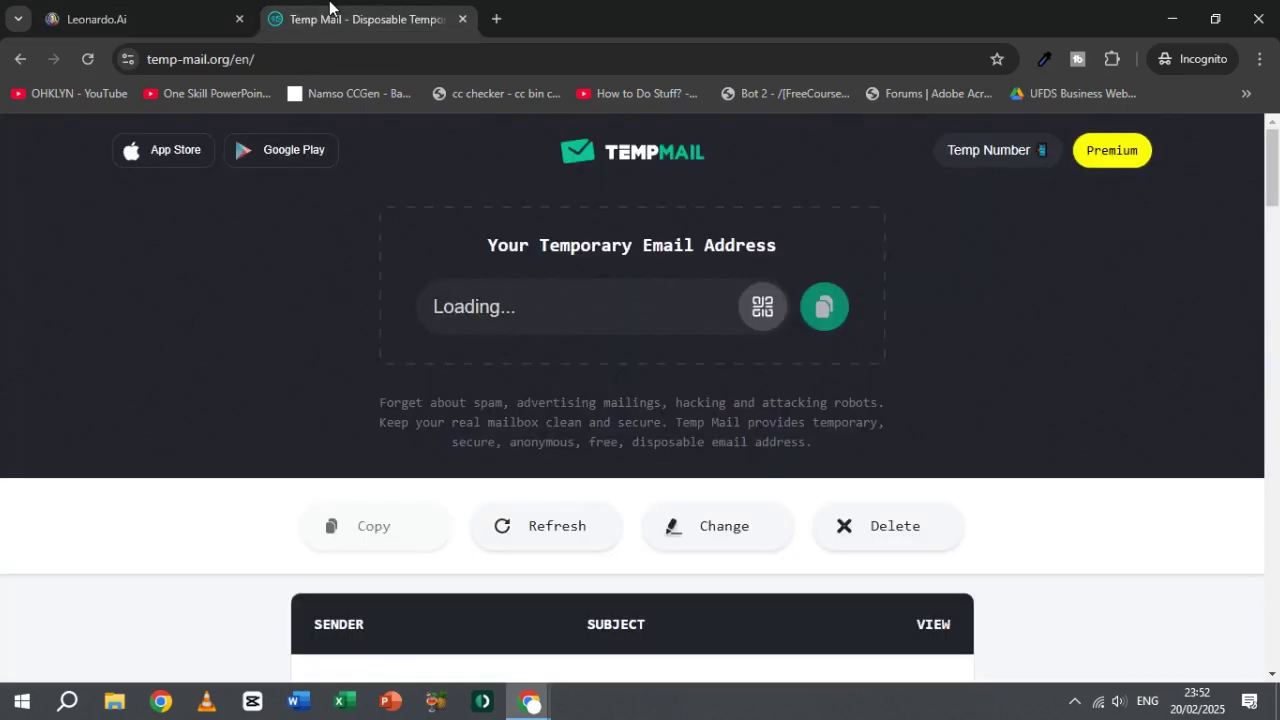
left_click(820, 310)
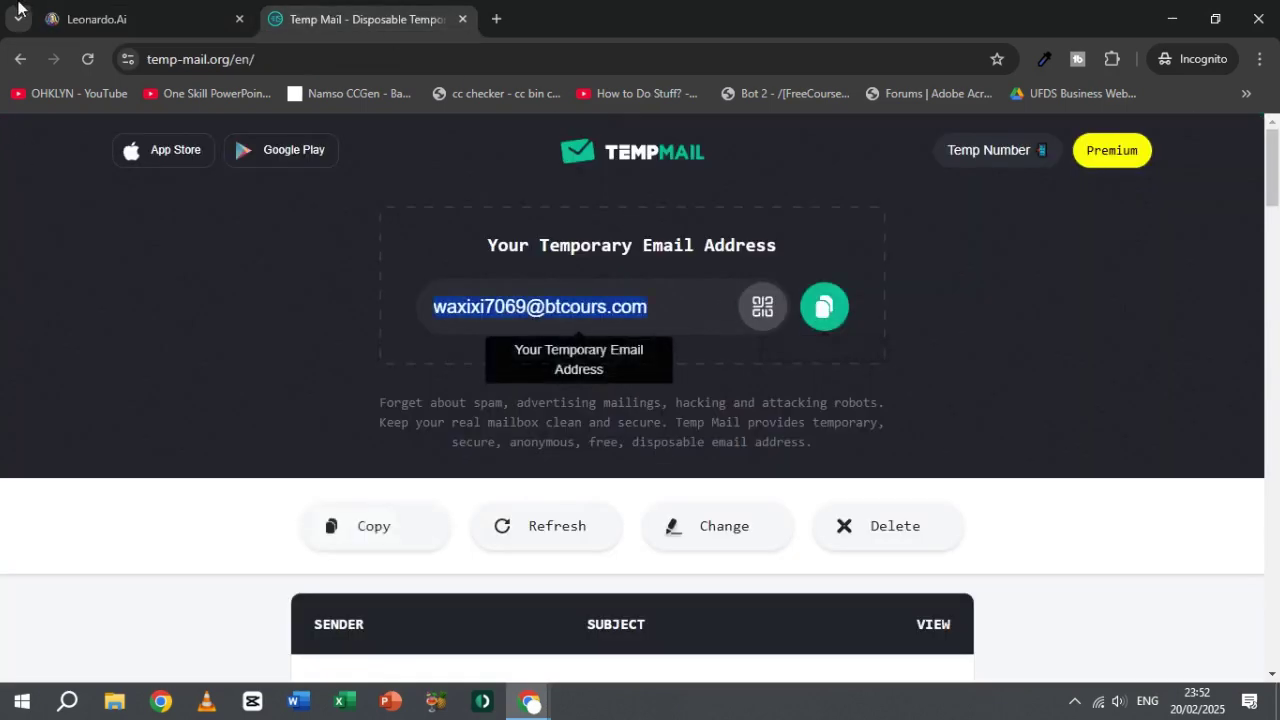
left_click(150, 19)
left_click(236, 472)
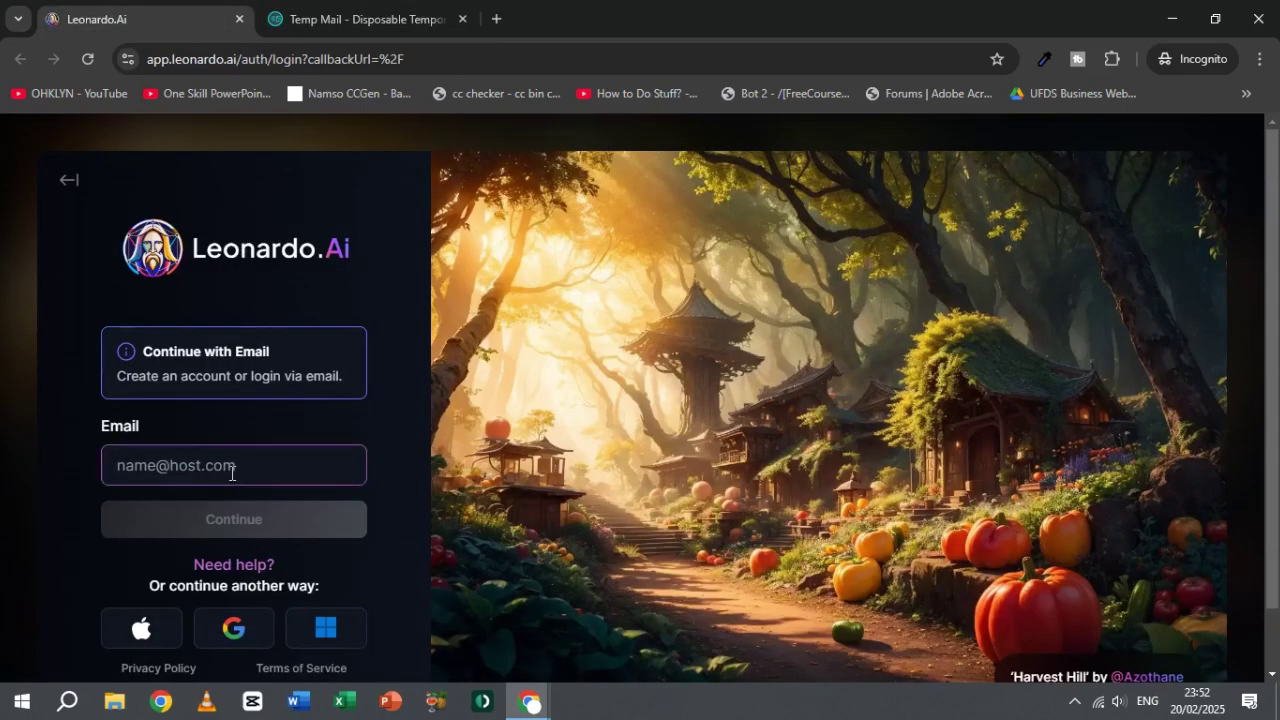
Step: Sign up on Leonardo.Ai with the pasted temporary address and a chosen password
key("ctrl+v")
left_click(229, 518)
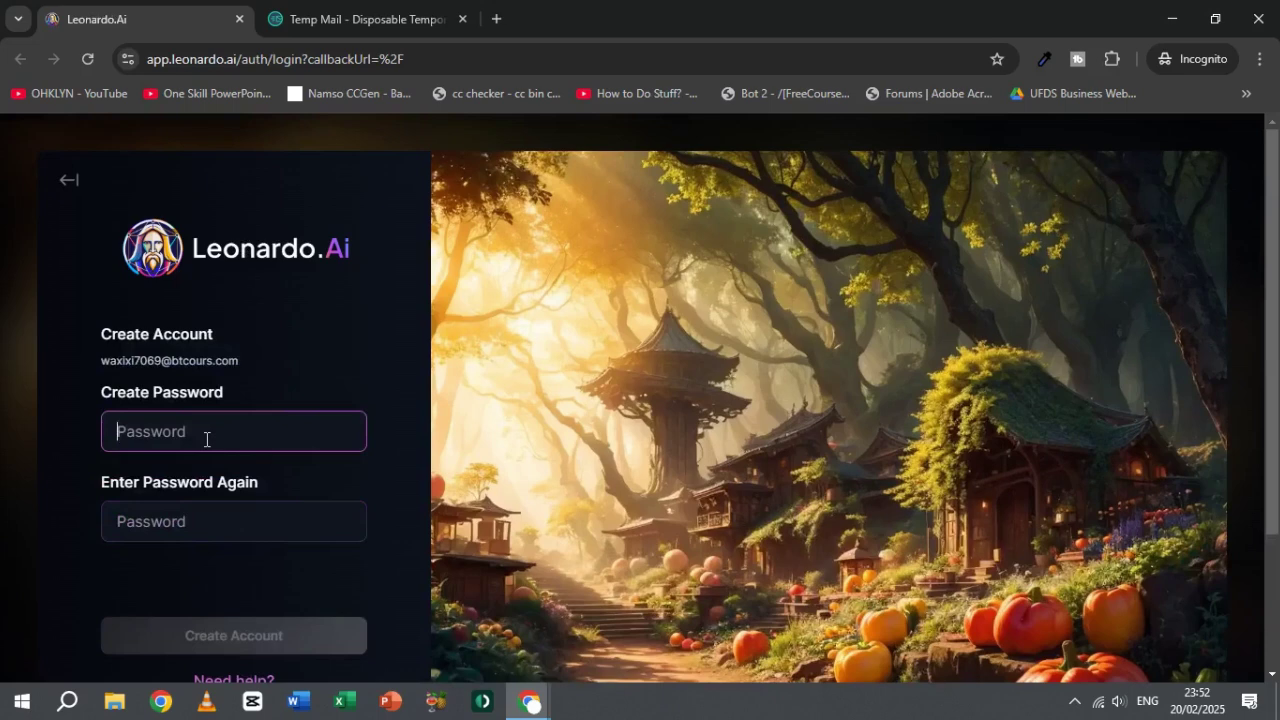
type("•••••••••")
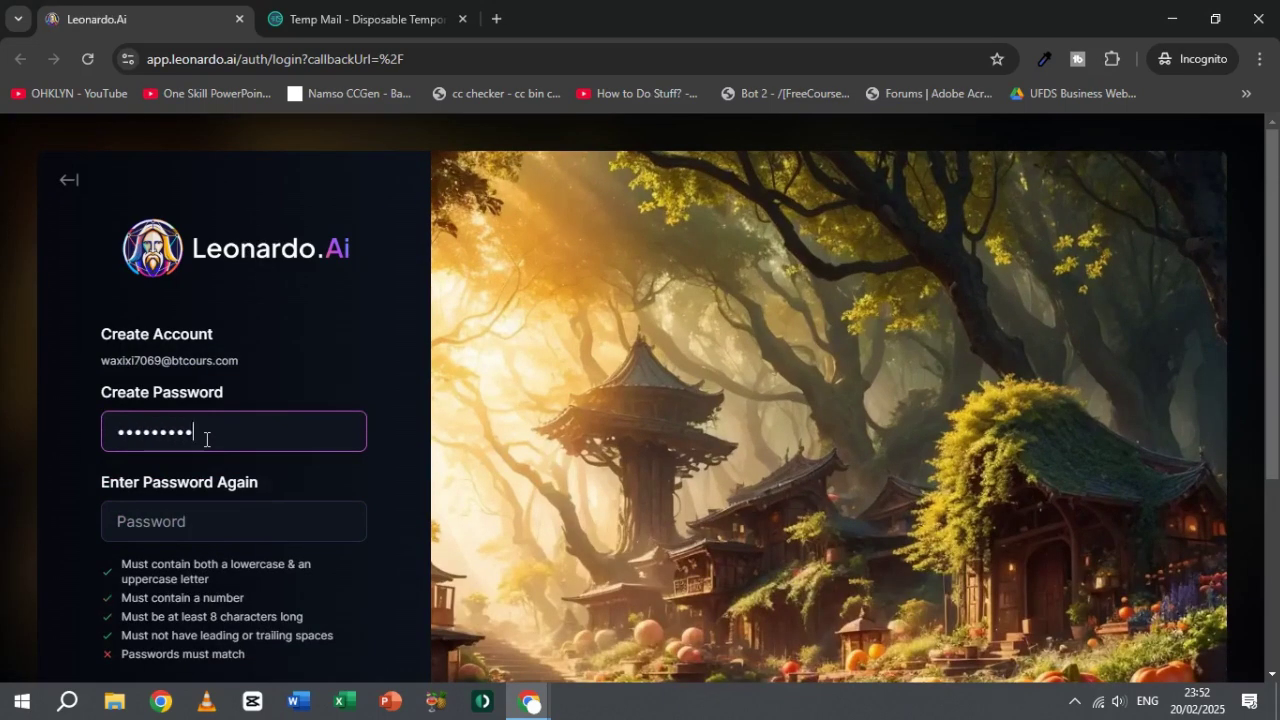
type("••••••")
scroll(203, 435, "down", 3)
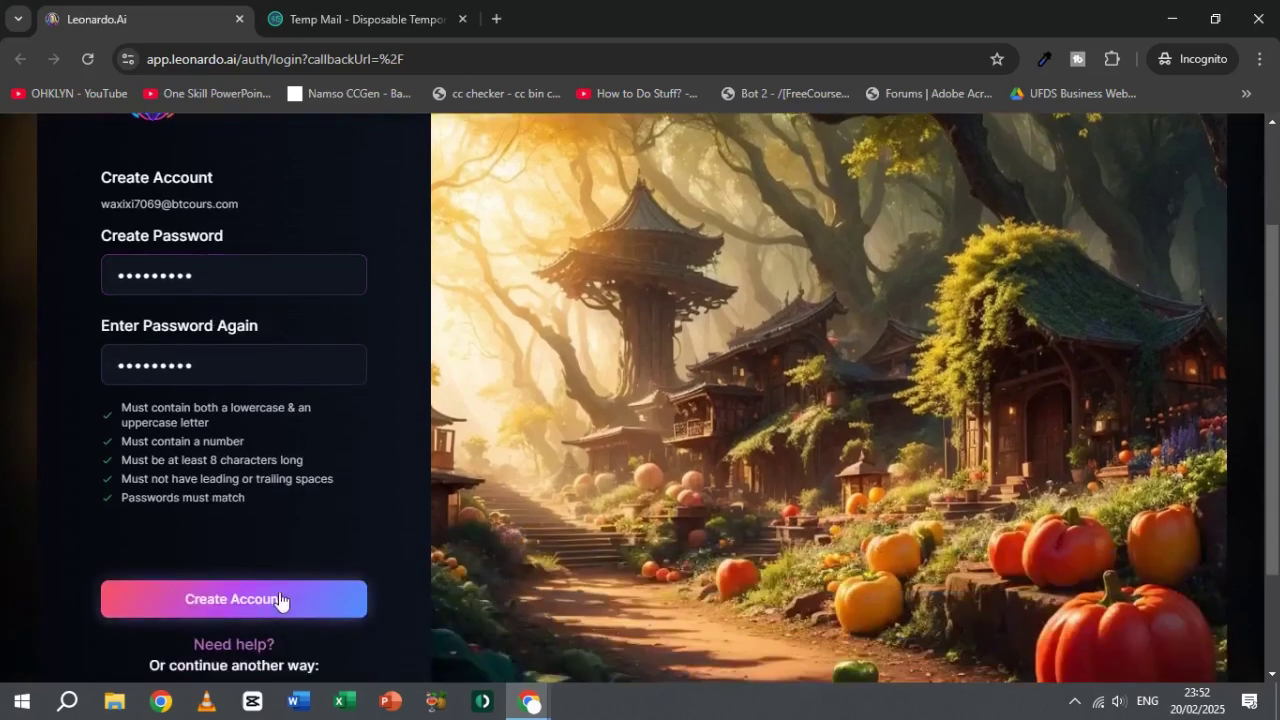
left_click(236, 606)
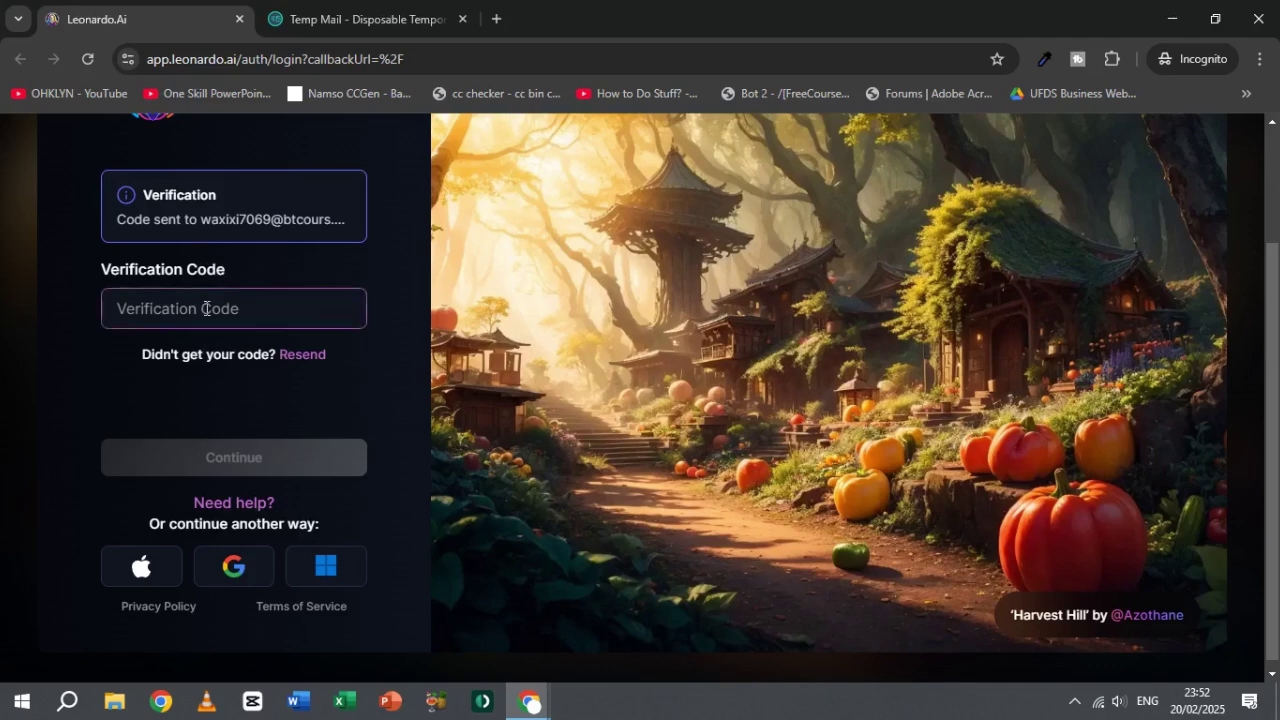
Step: Copy the verification code from the Temp Mail message and submit it on Leonardo.Ai
left_click(289, 317)
left_click(345, 19)
scroll(660, 426, "down", 3)
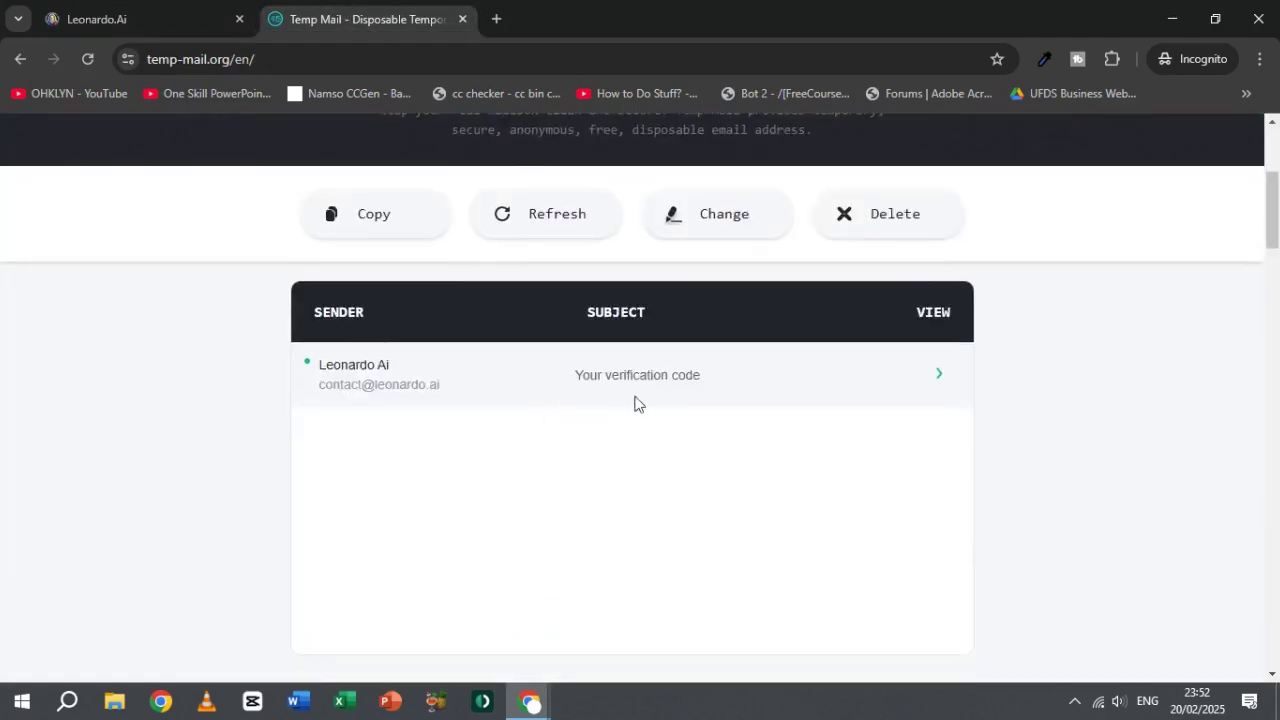
left_click(628, 388)
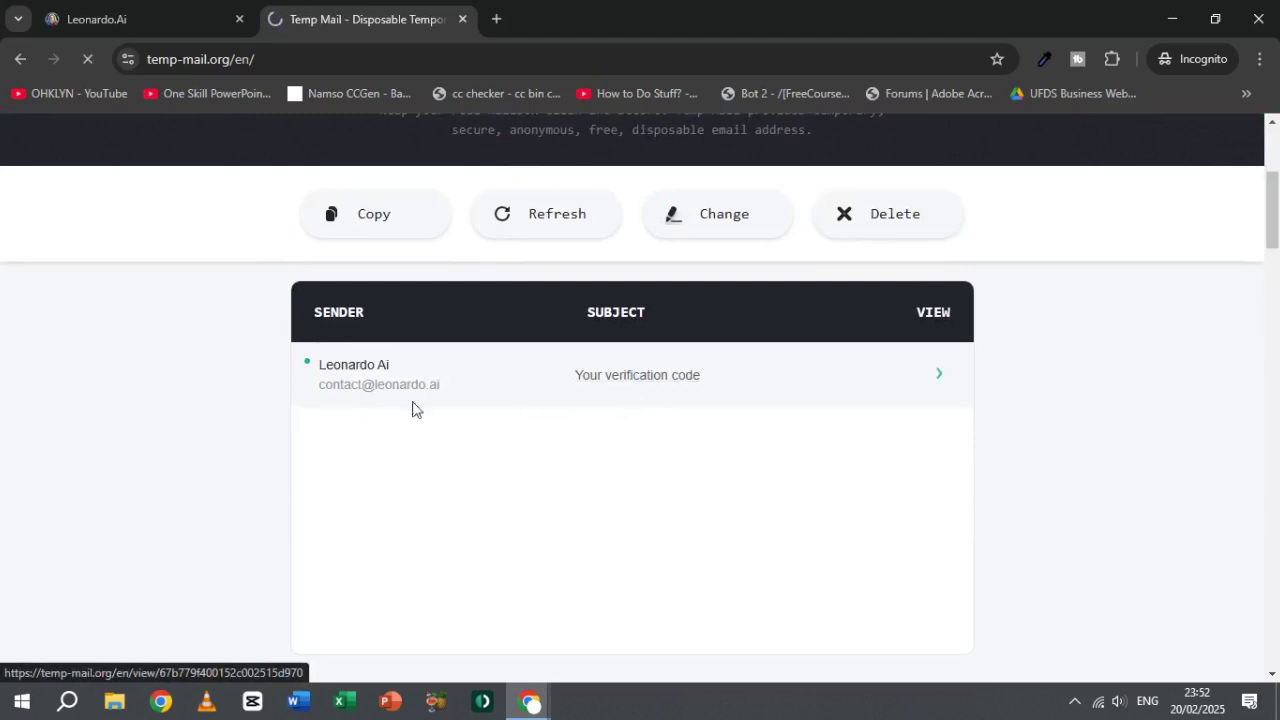
scroll(602, 353, "down", 3)
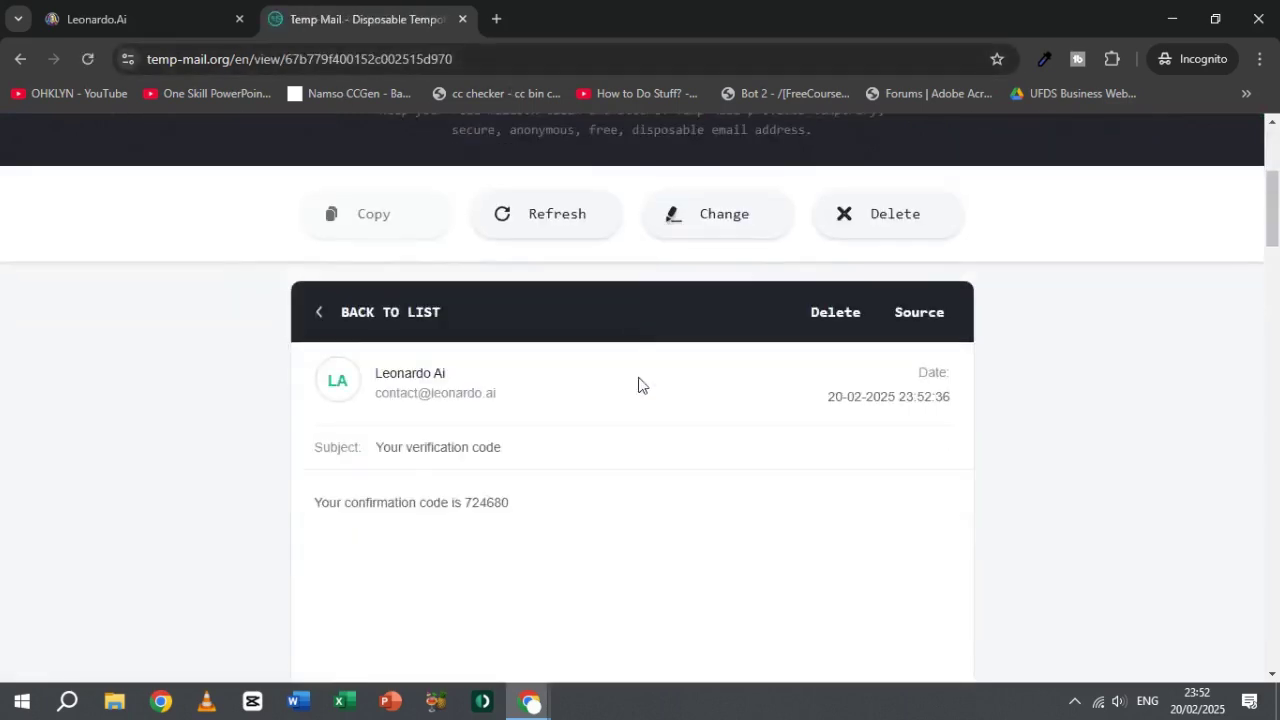
double_click(497, 500)
left_click(150, 19)
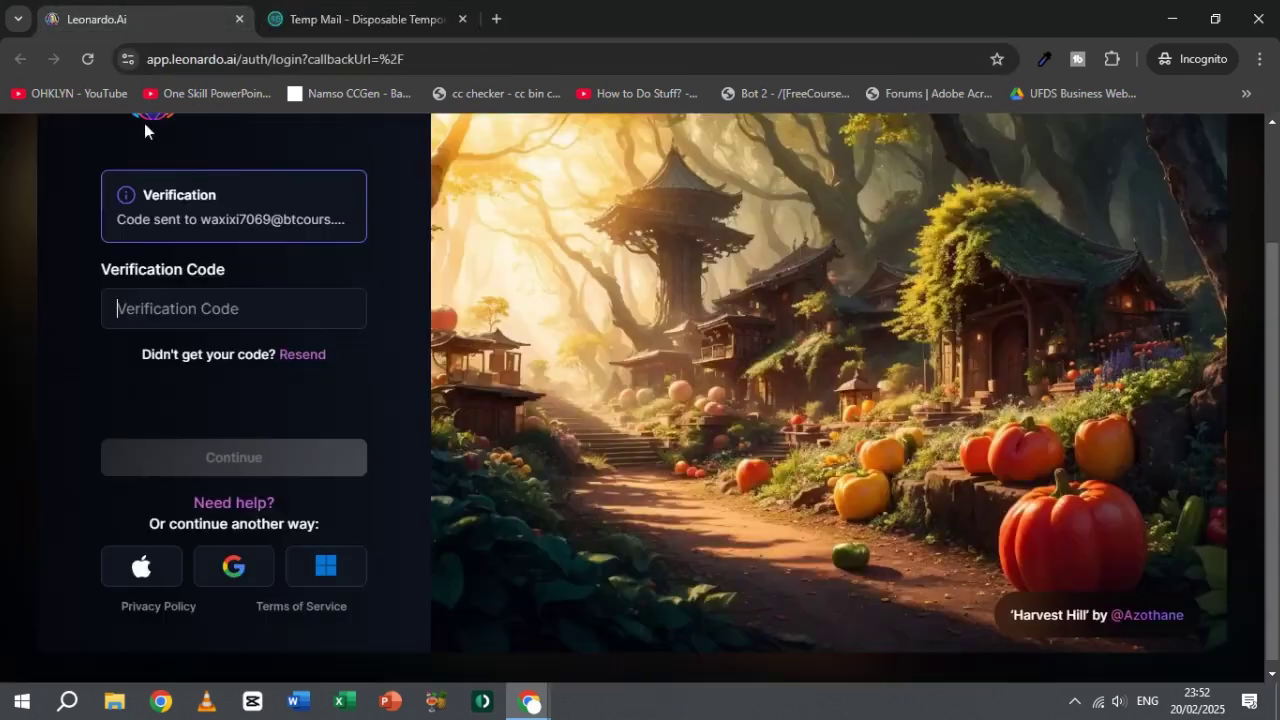
left_click(205, 309)
key("ctrl+v")
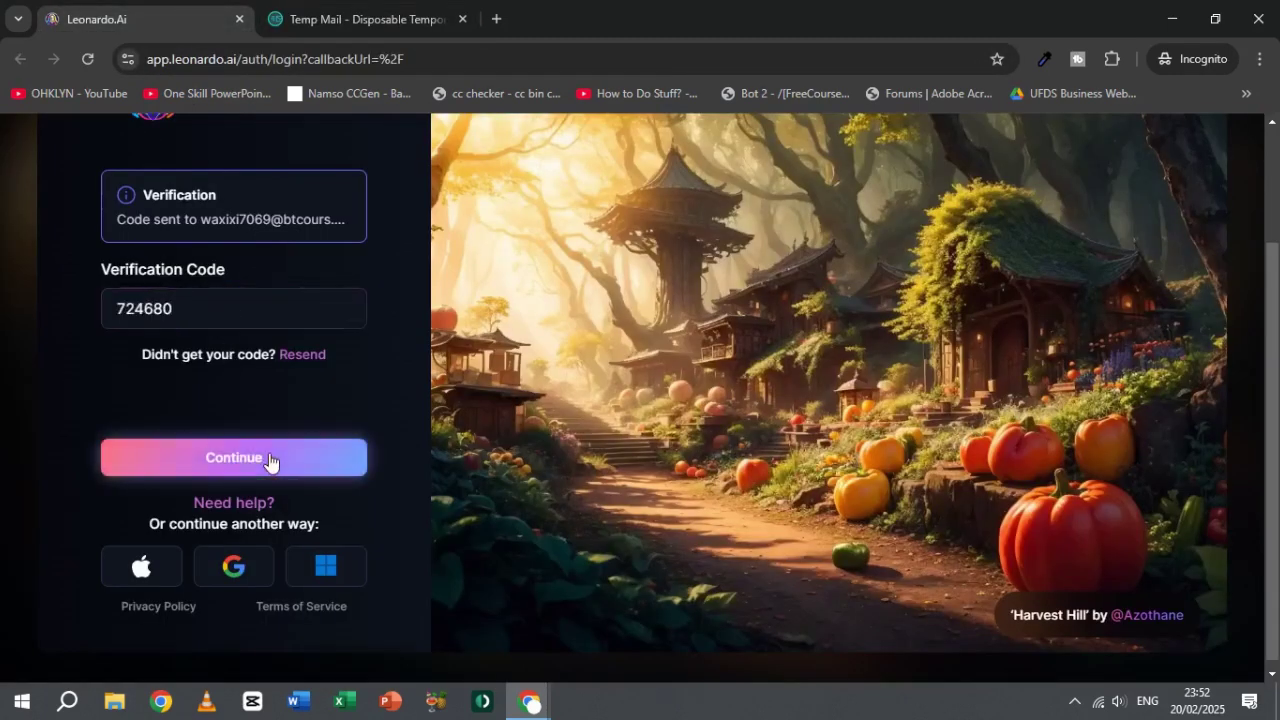
left_click(267, 458)
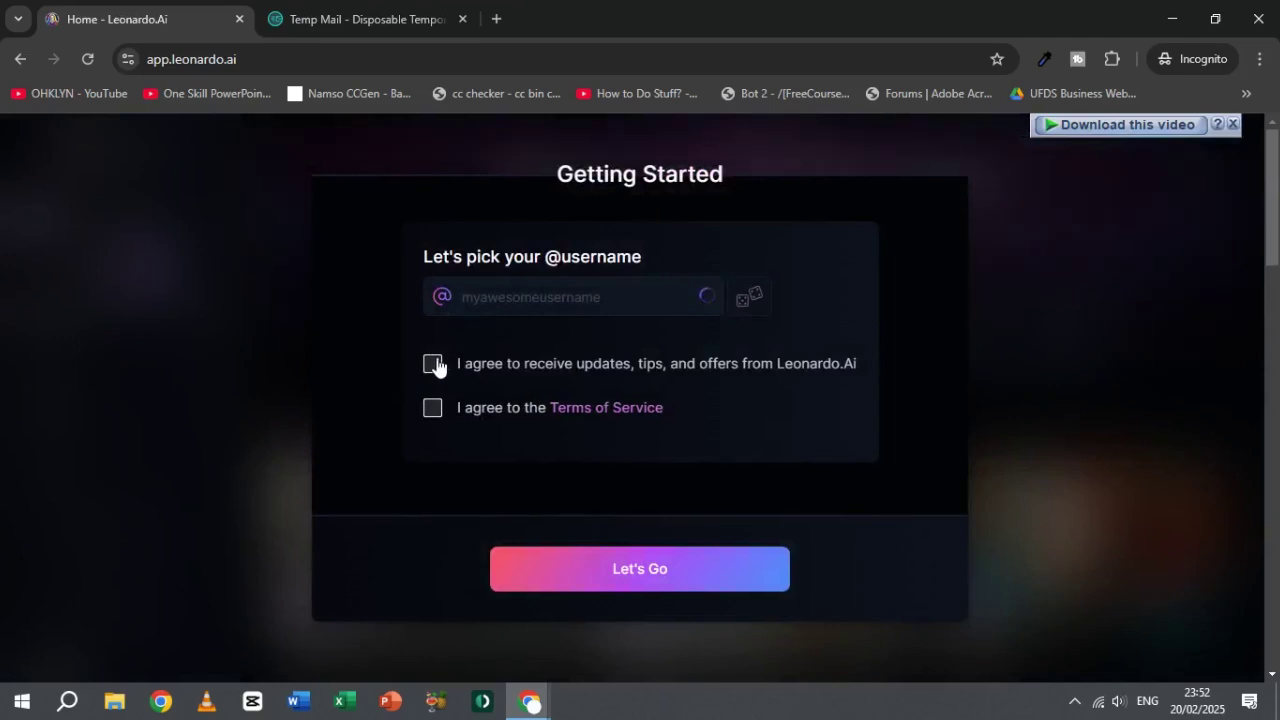
Step: Accept updates and Terms of Service, keep the suggested username, and dismiss the Image Generation intro
left_click(434, 364)
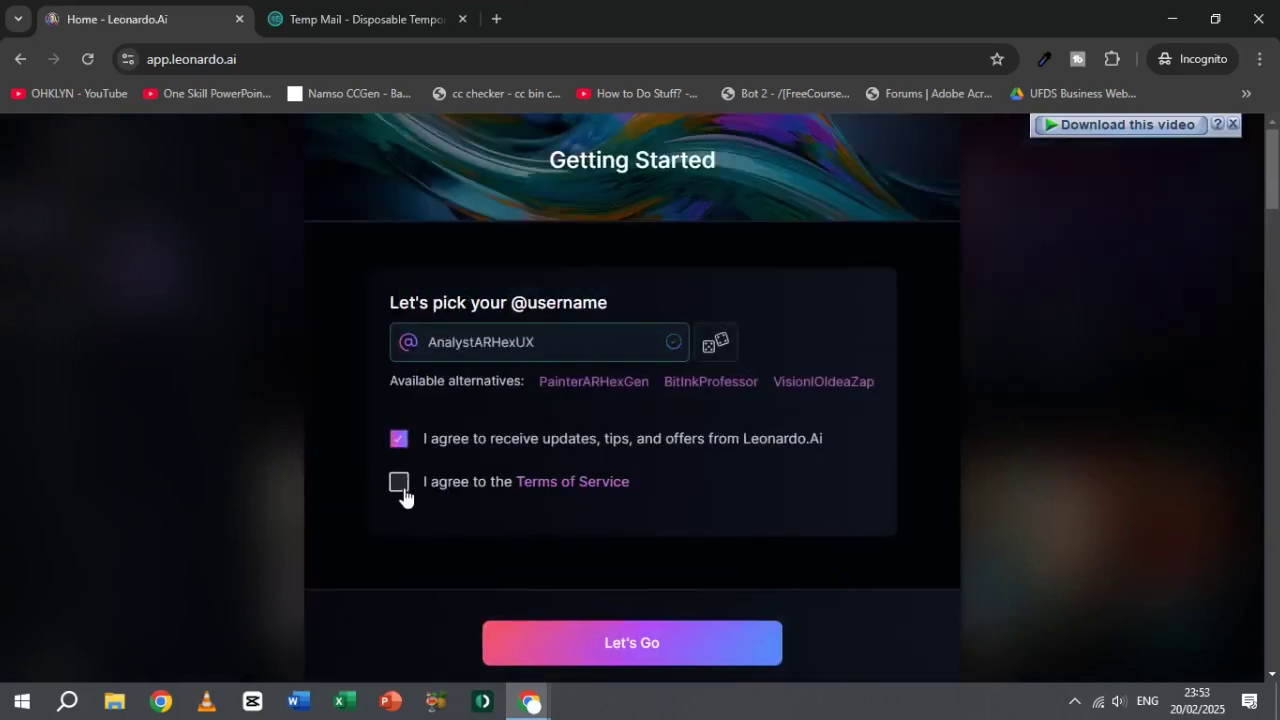
left_click(399, 483)
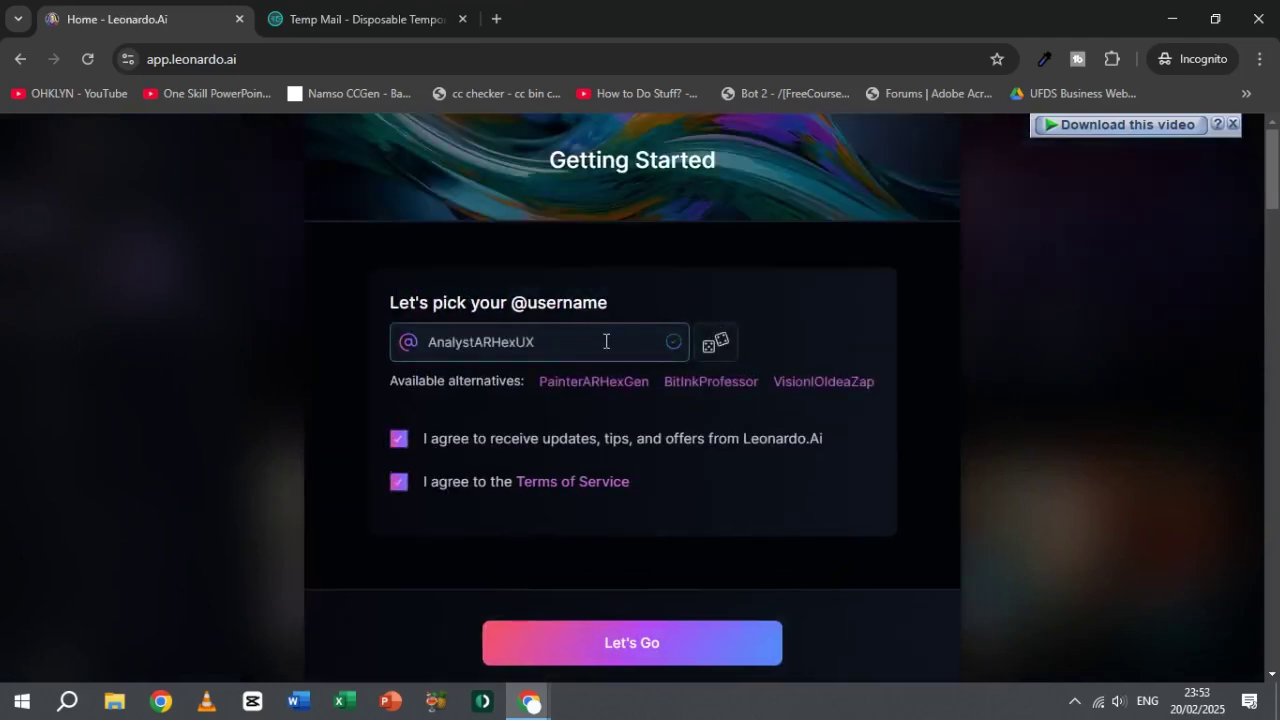
left_click(645, 636)
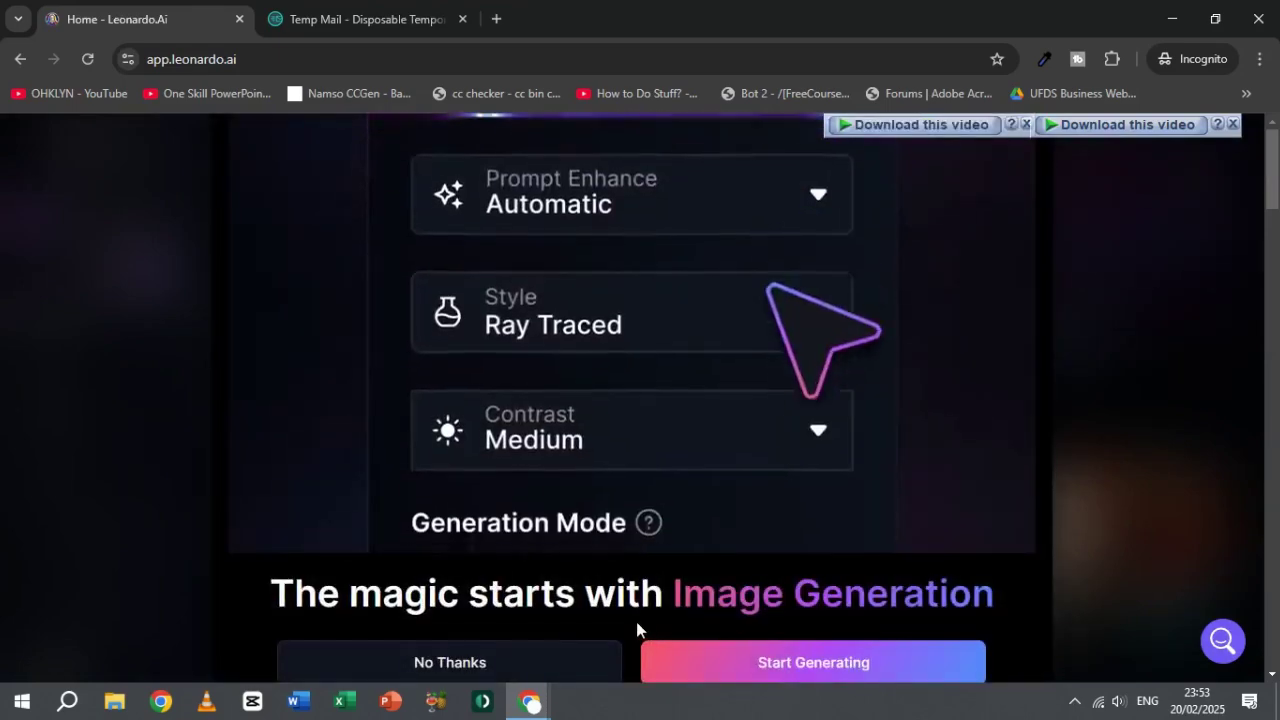
left_click(520, 657)
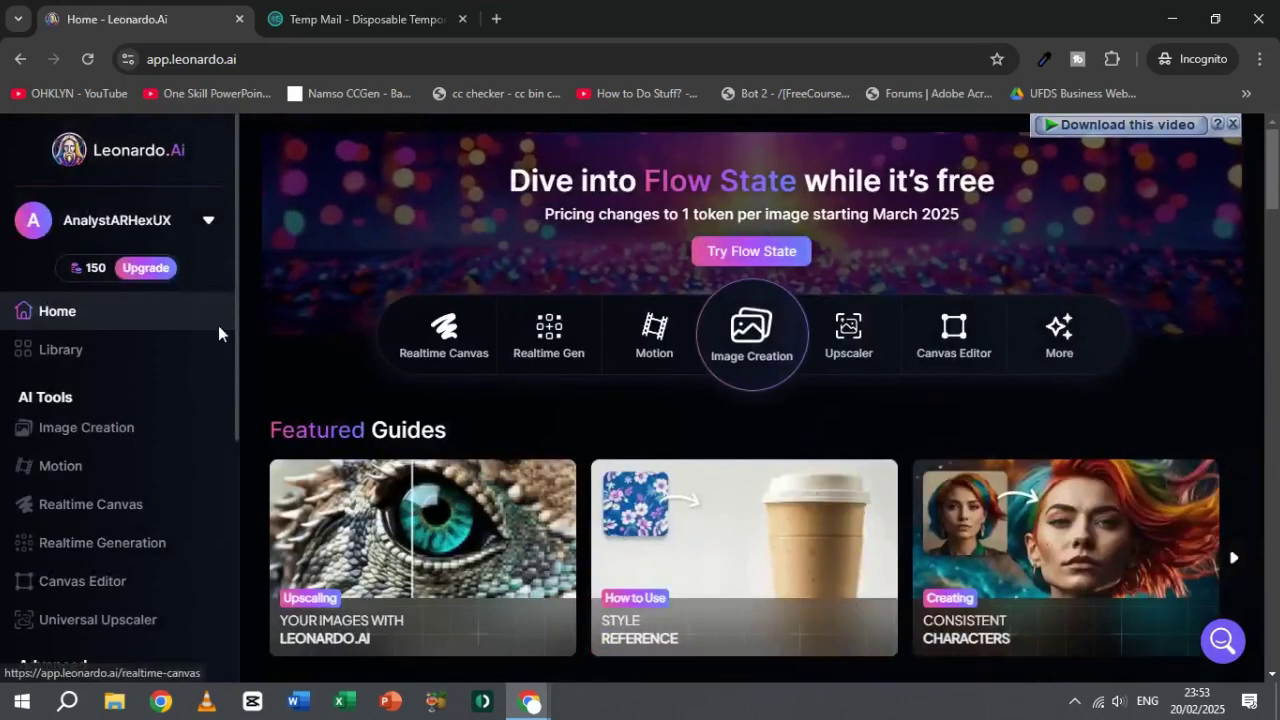
Step: Open Image Creation, skip the tour and intro guide, and focus the prompt box
mouse_move(115, 275)
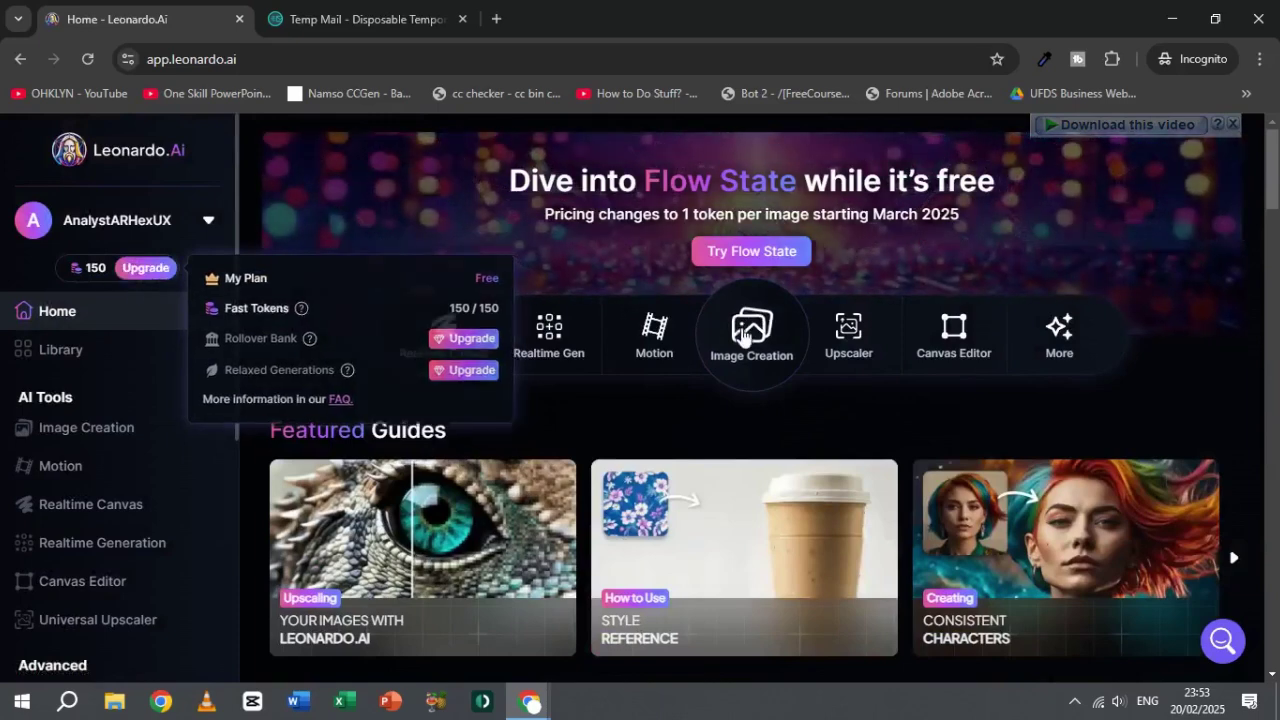
left_click(760, 345)
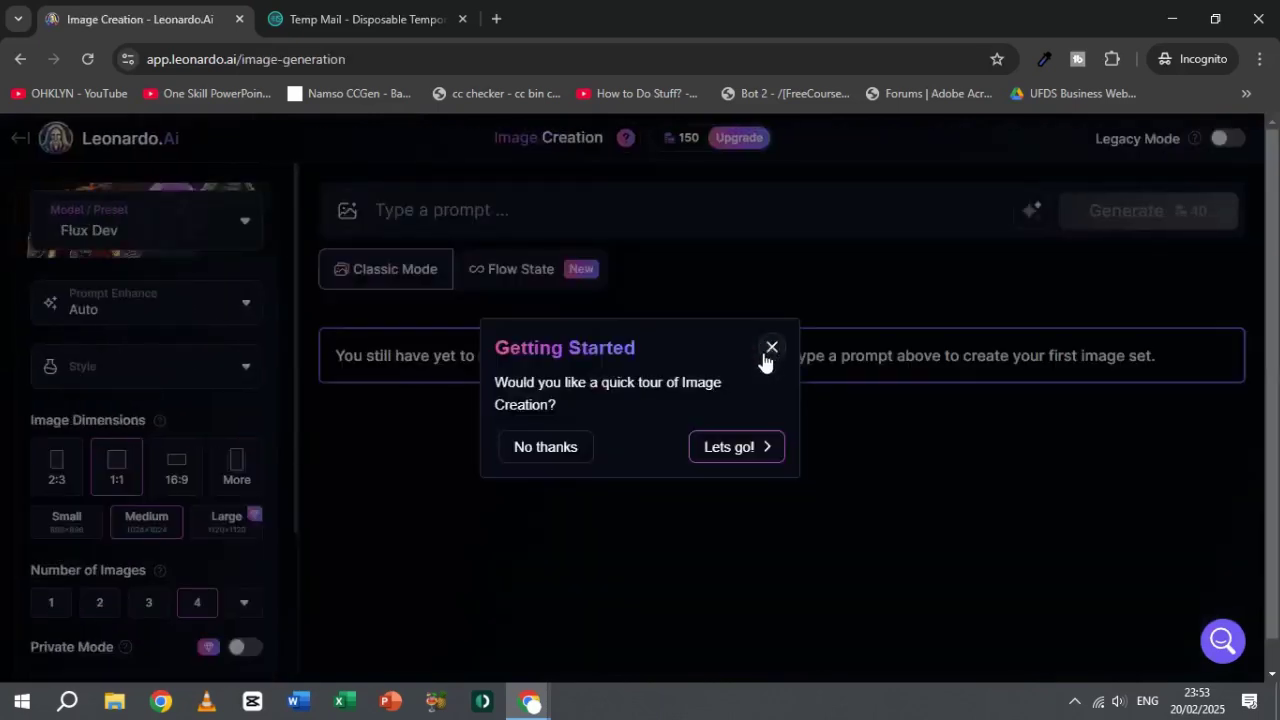
left_click(772, 349)
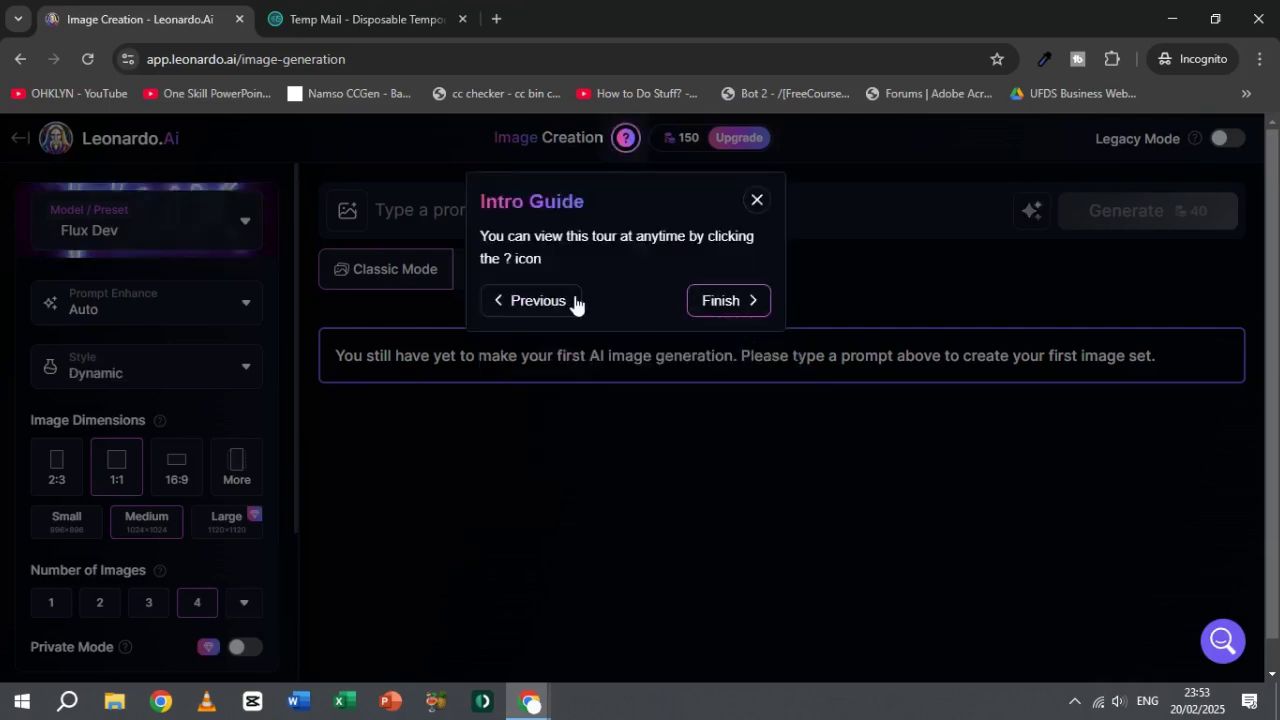
left_click(731, 298)
mouse_move(675, 142)
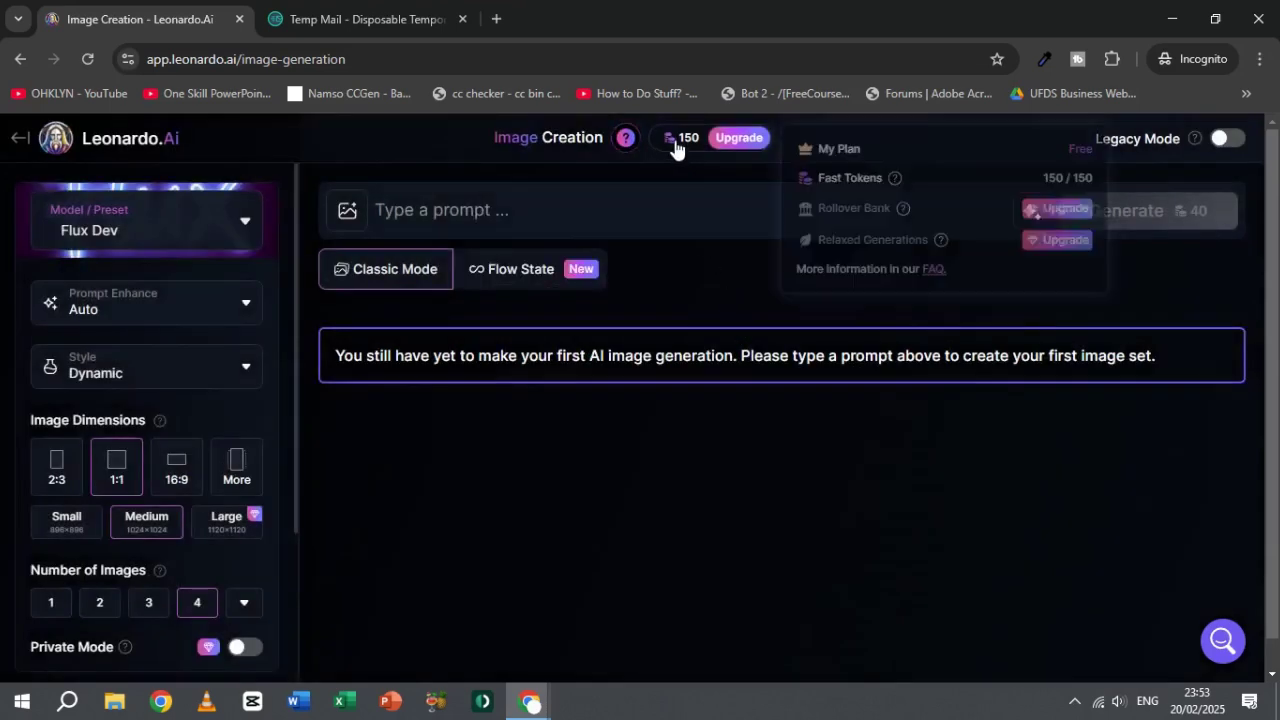
left_click(602, 211)
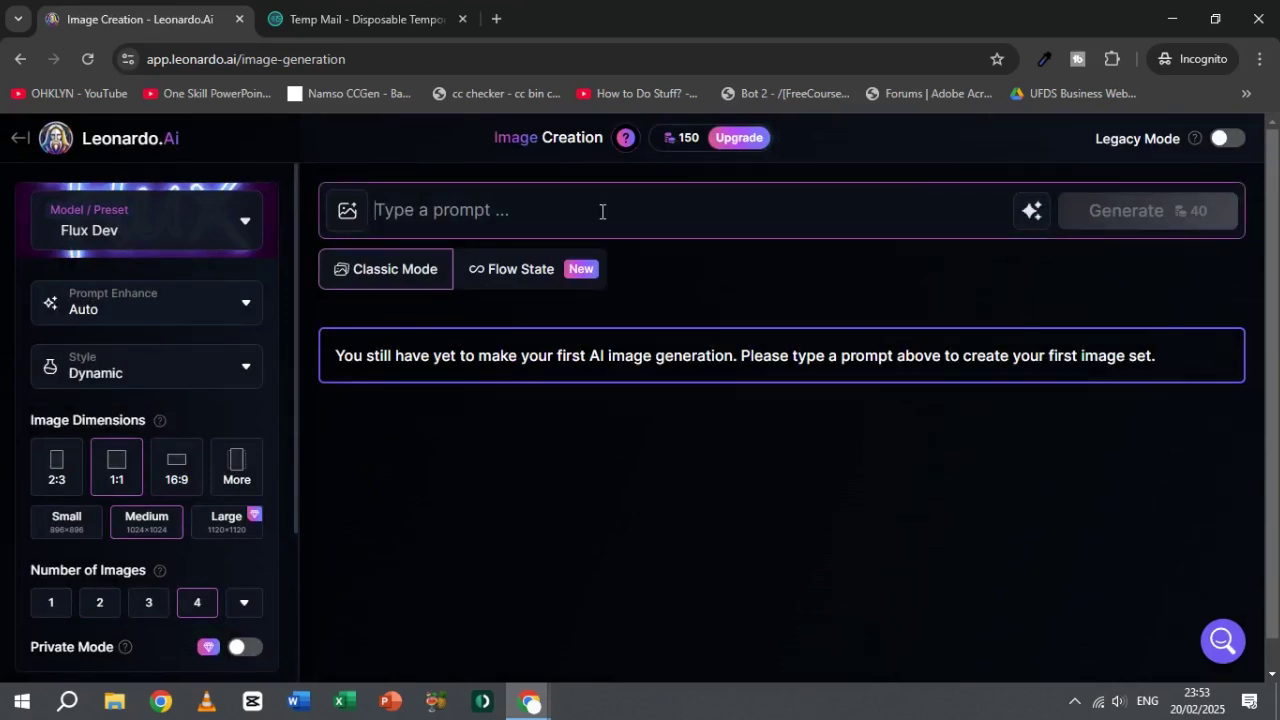
left_click(129, 226)
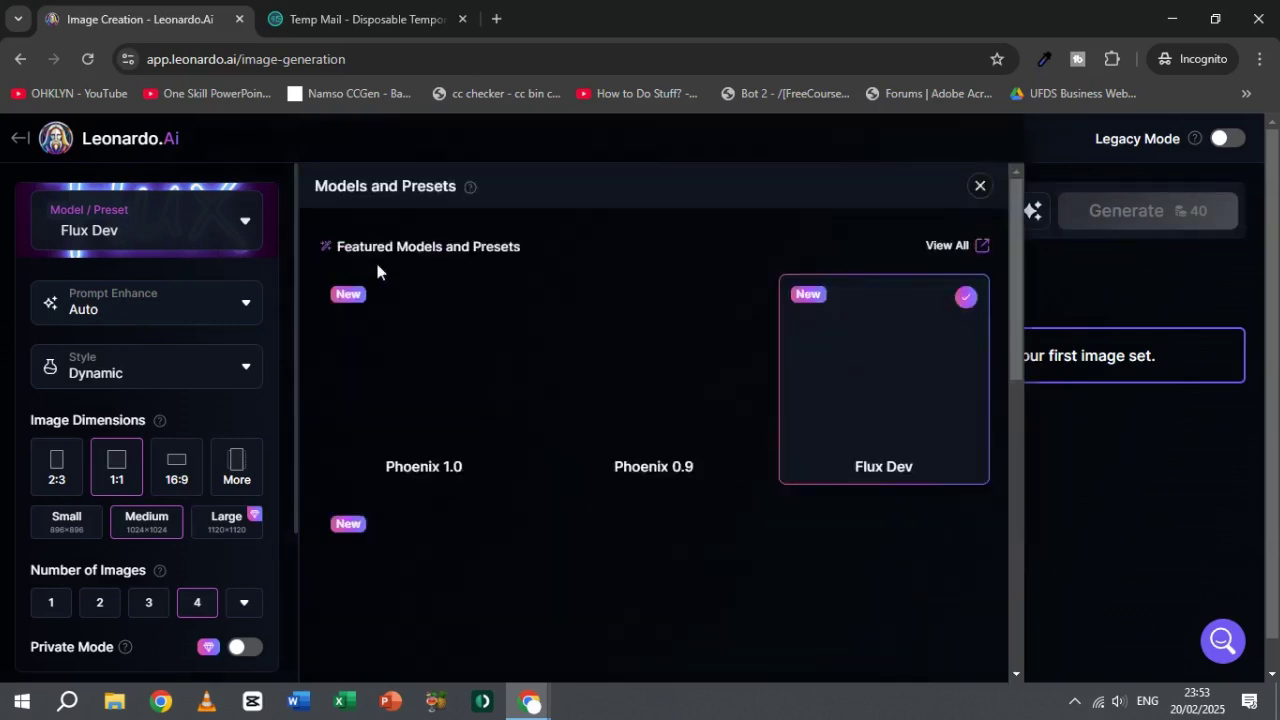
left_click(1140, 297)
left_click(630, 209)
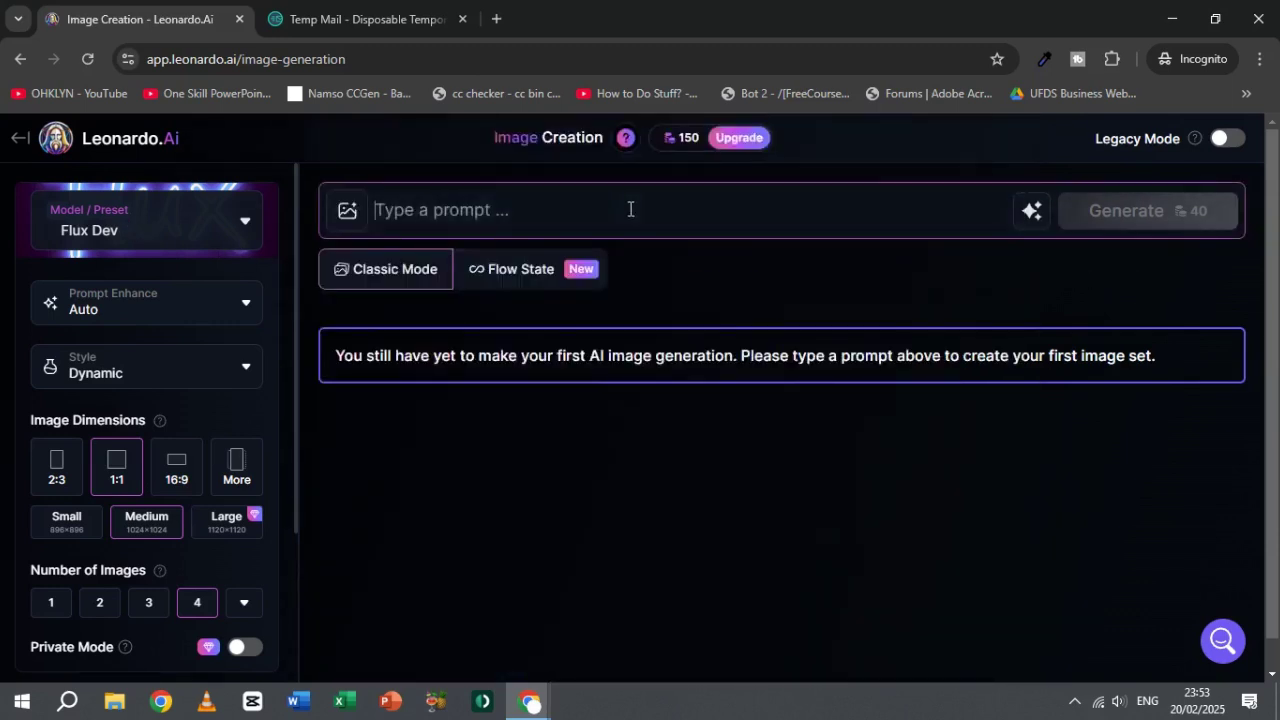
Step: Generate three four-image batches from 'A Lion Walkin in Jungle Realitic', leaving 30 tokens
type("A Lion")
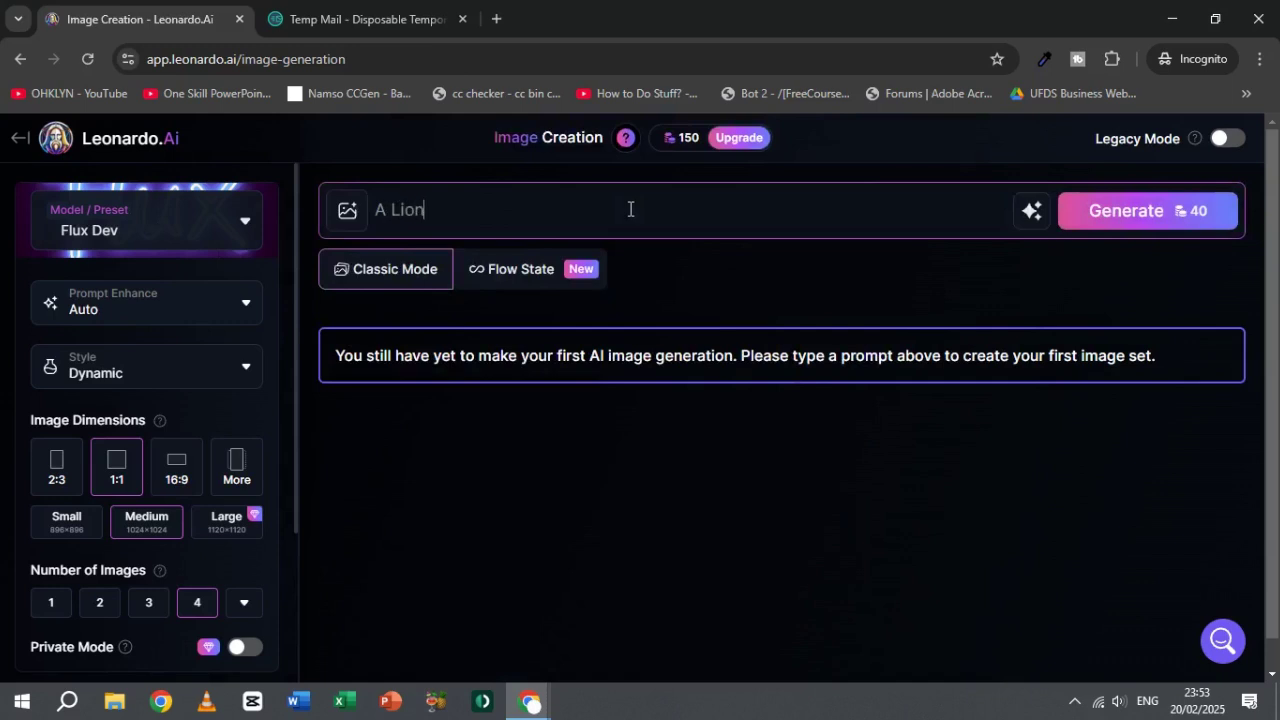
type(" Walkin in Jun")
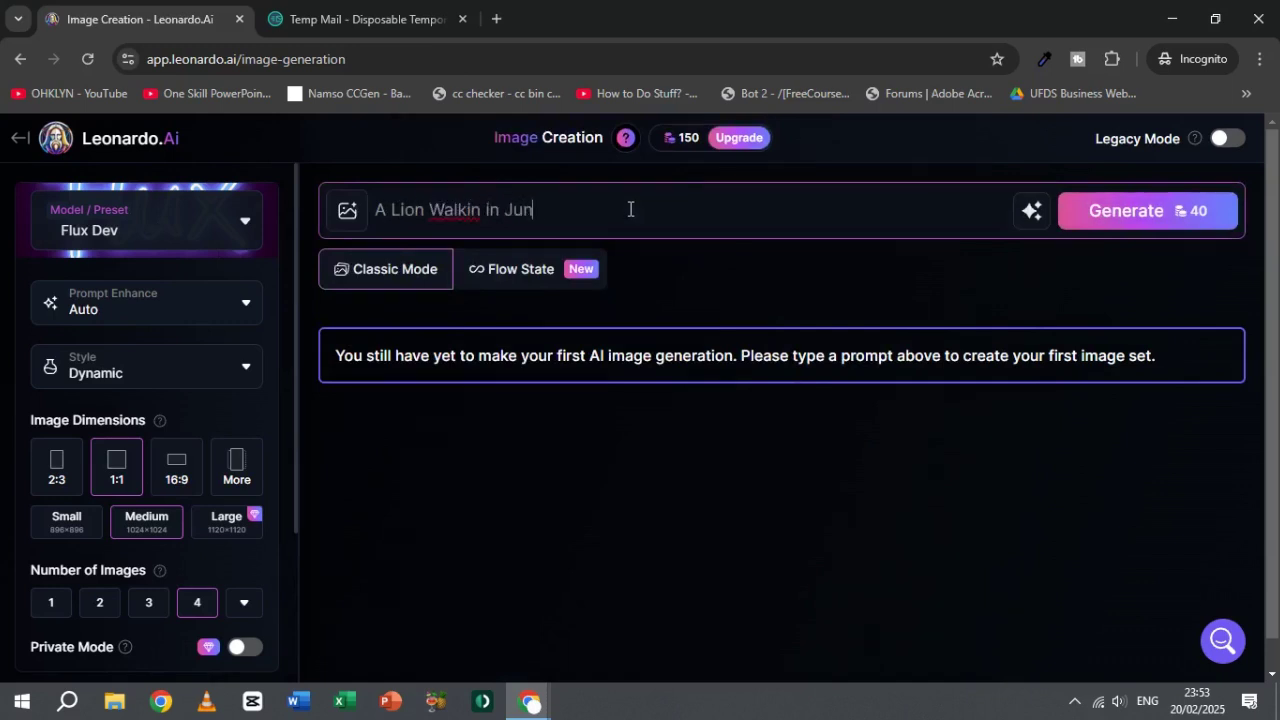
type("gle Realitic")
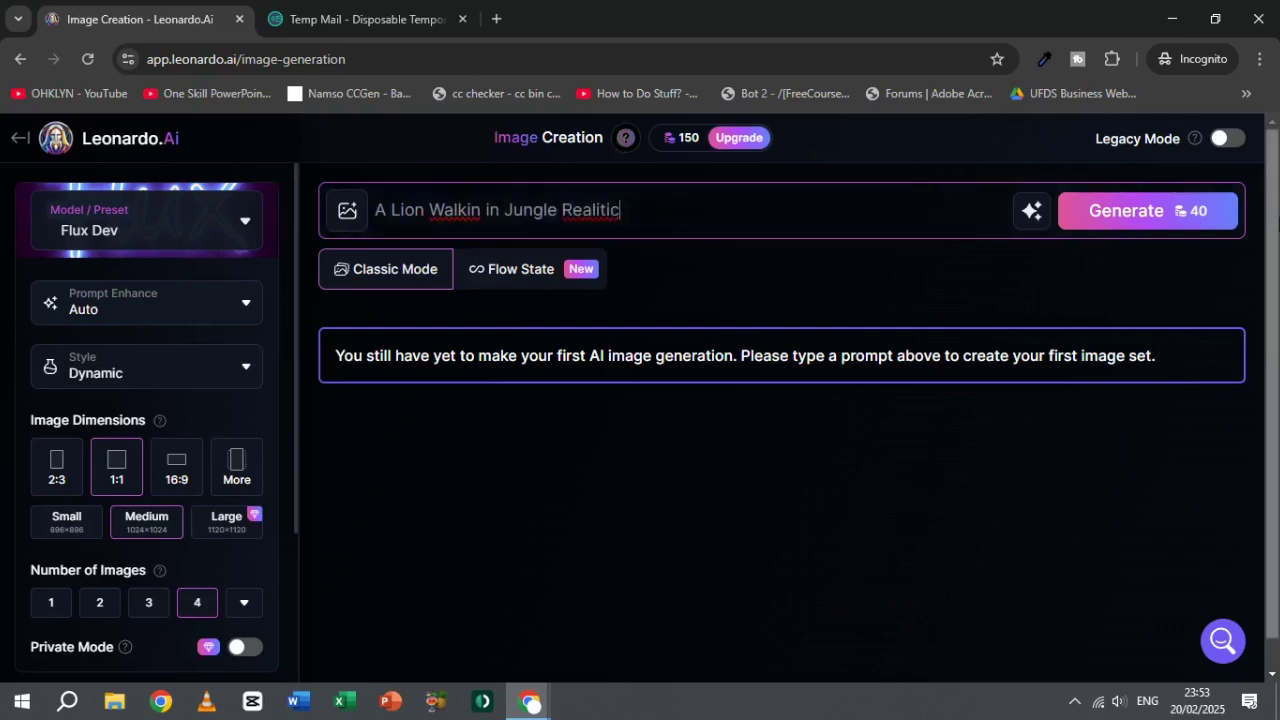
left_click(1157, 217)
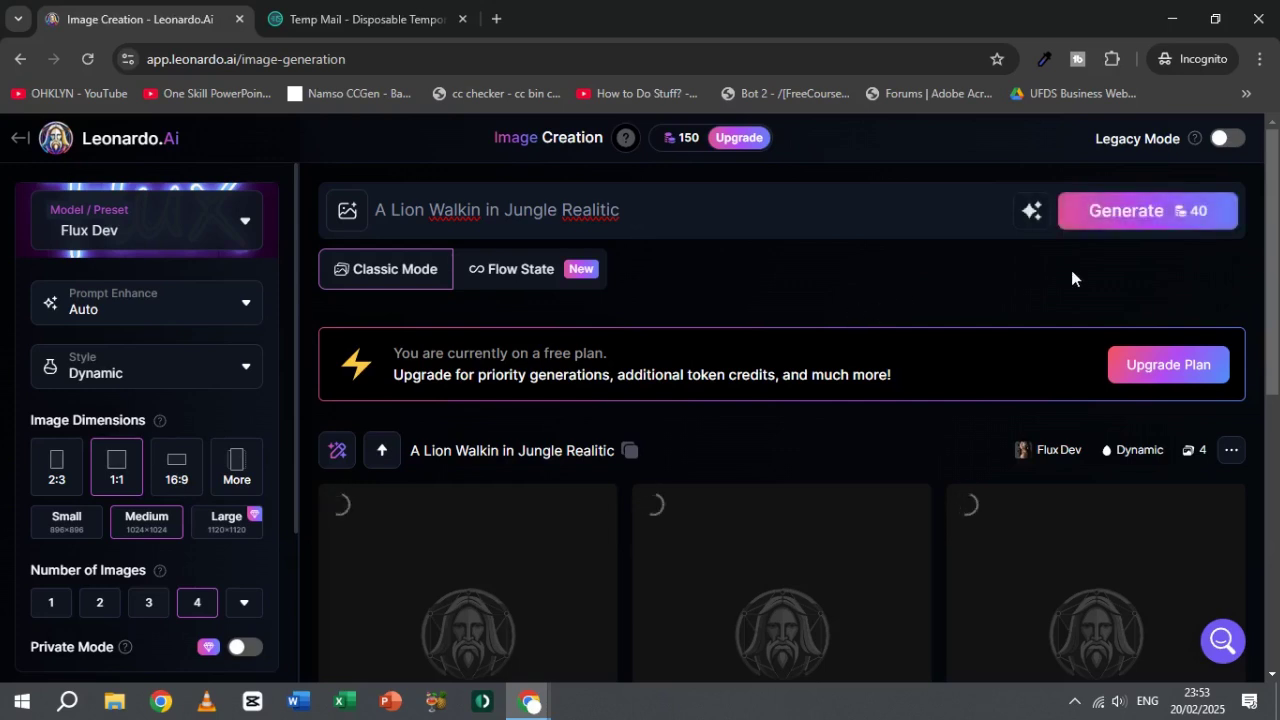
left_click(1172, 212)
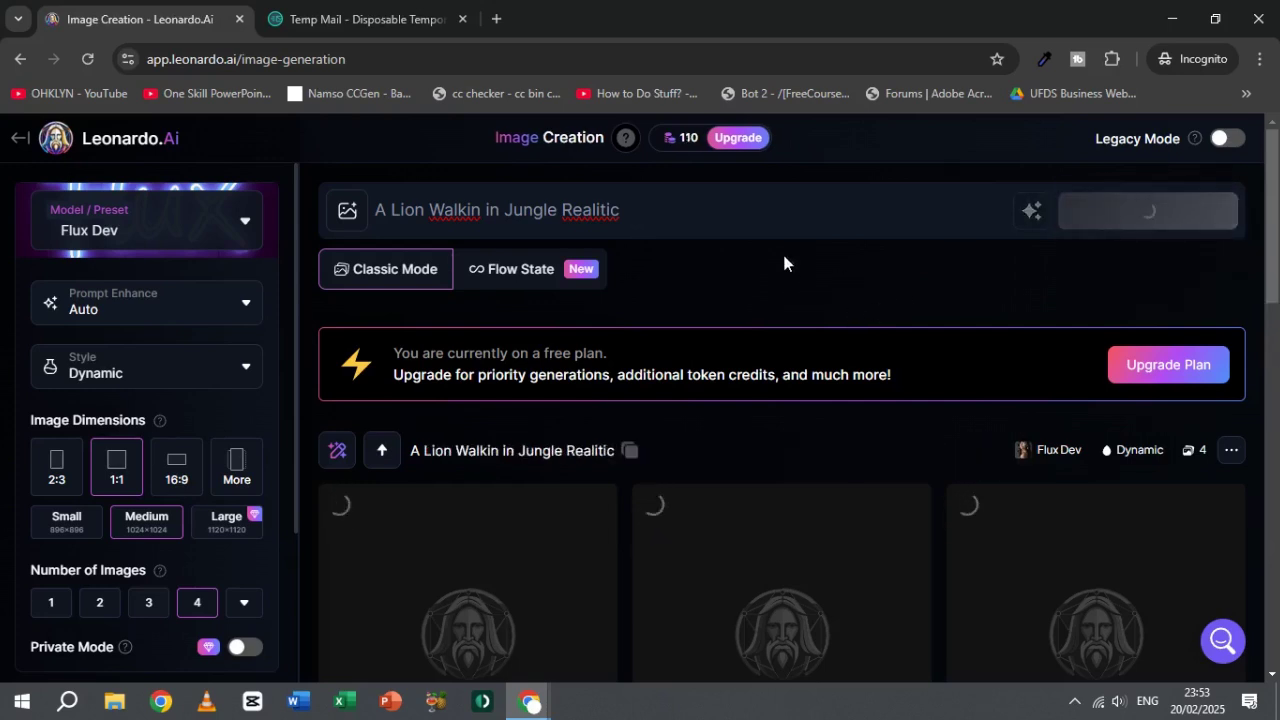
mouse_move(688, 150)
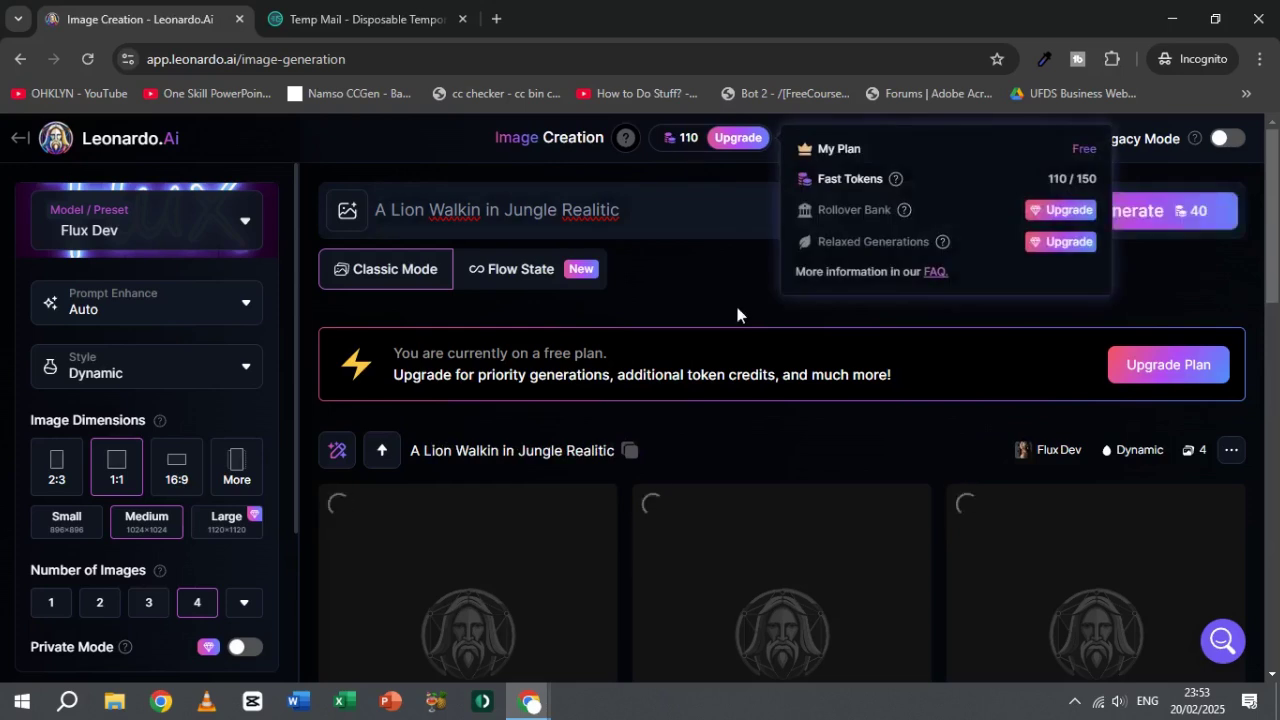
left_click(1176, 218)
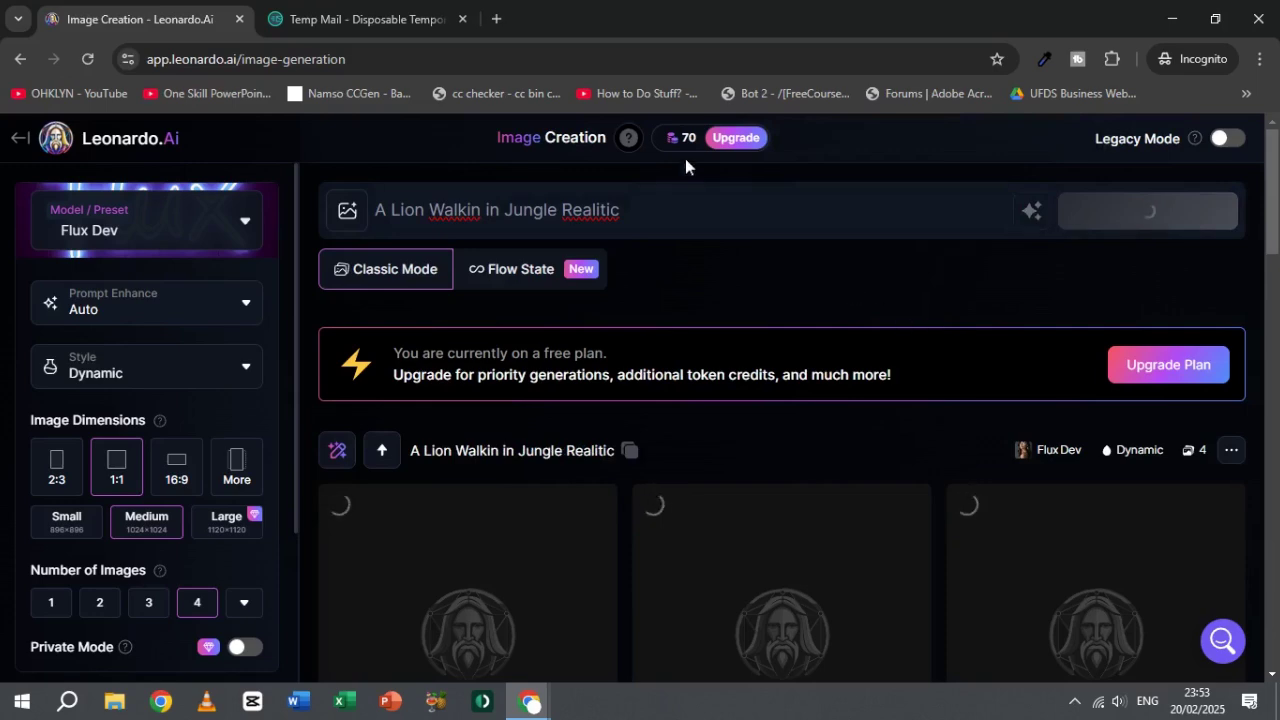
mouse_move(689, 148)
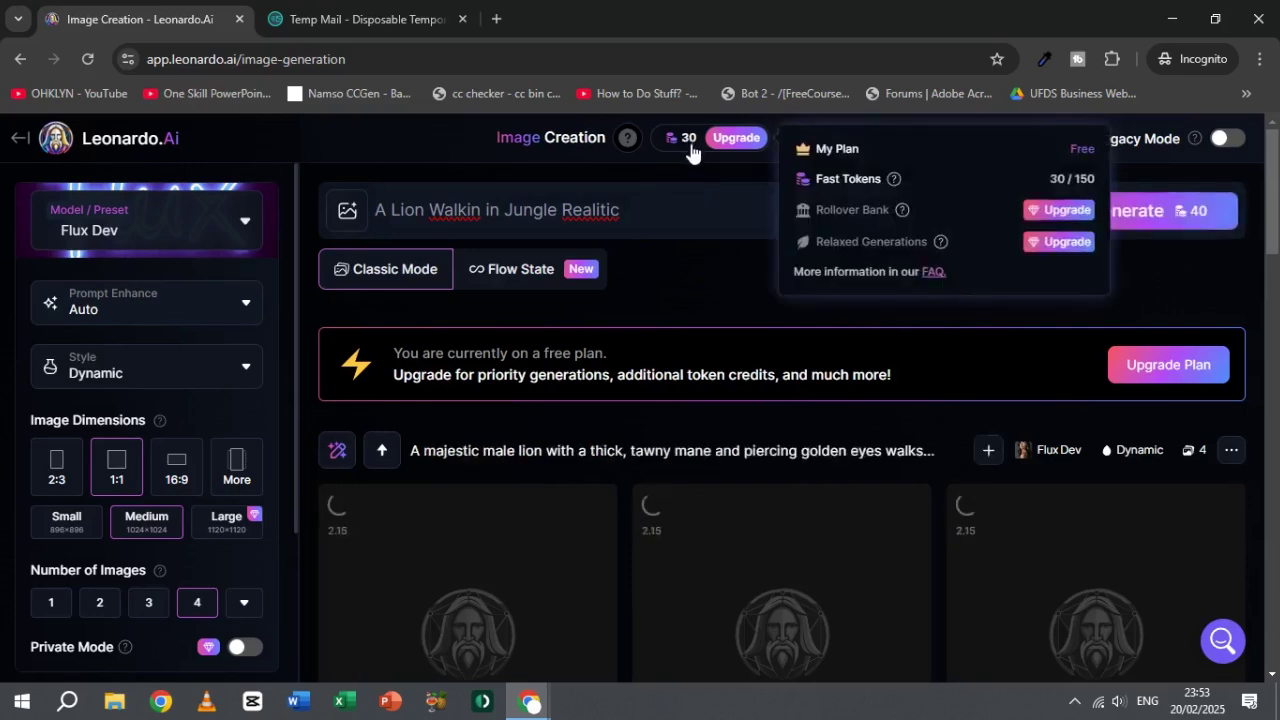
scroll(740, 345, "down", 5)
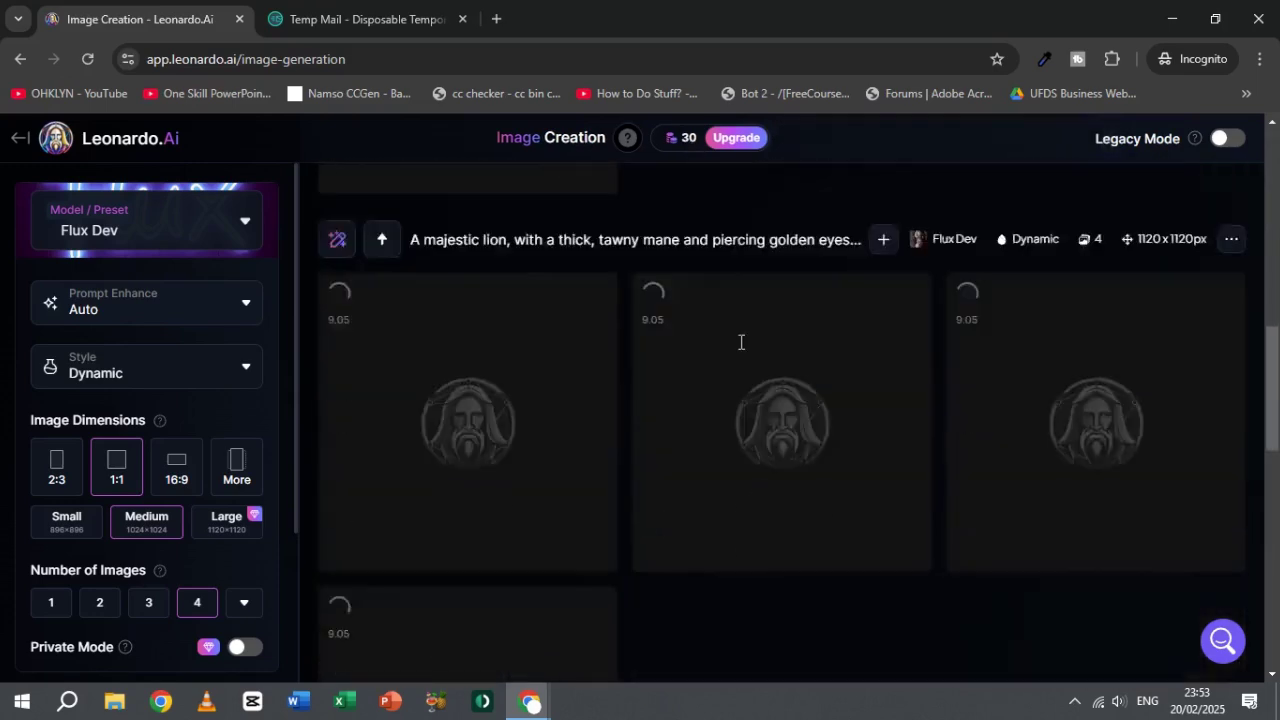
scroll(740, 345, "down", 3)
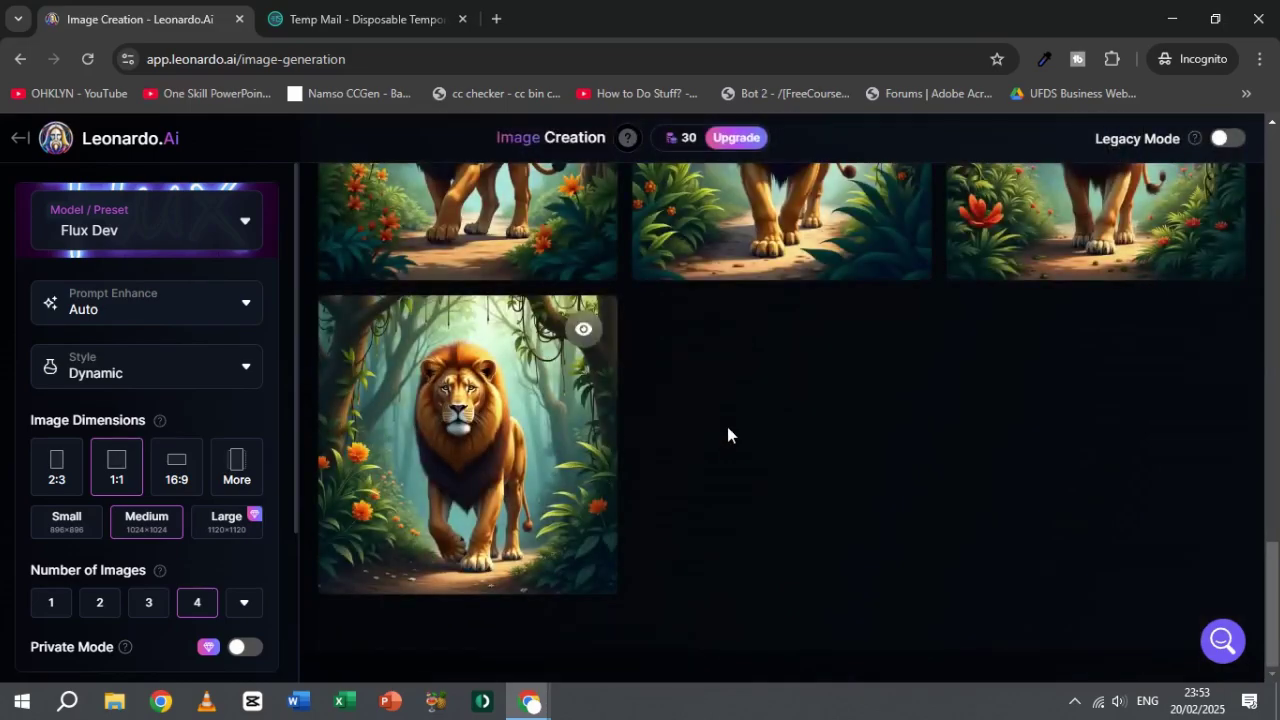
scroll(727, 426, "down", 5)
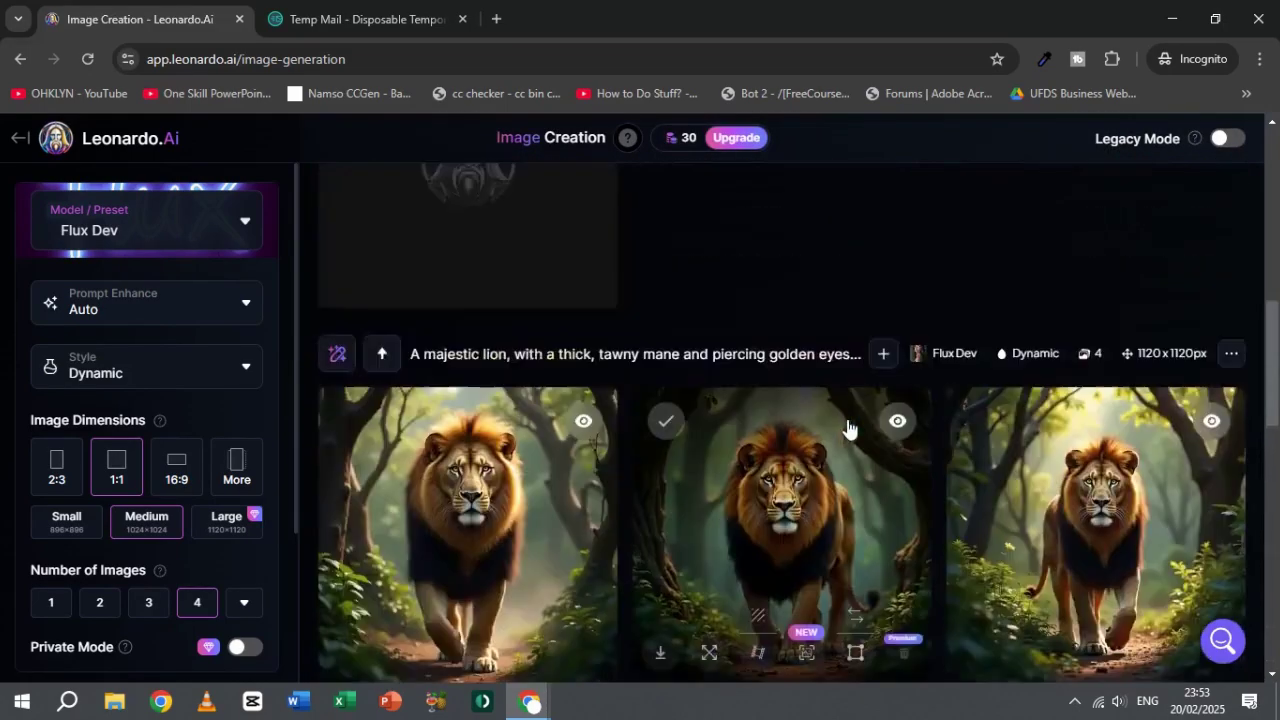
scroll(847, 428, "up", 8)
scroll(847, 428, "down", 4)
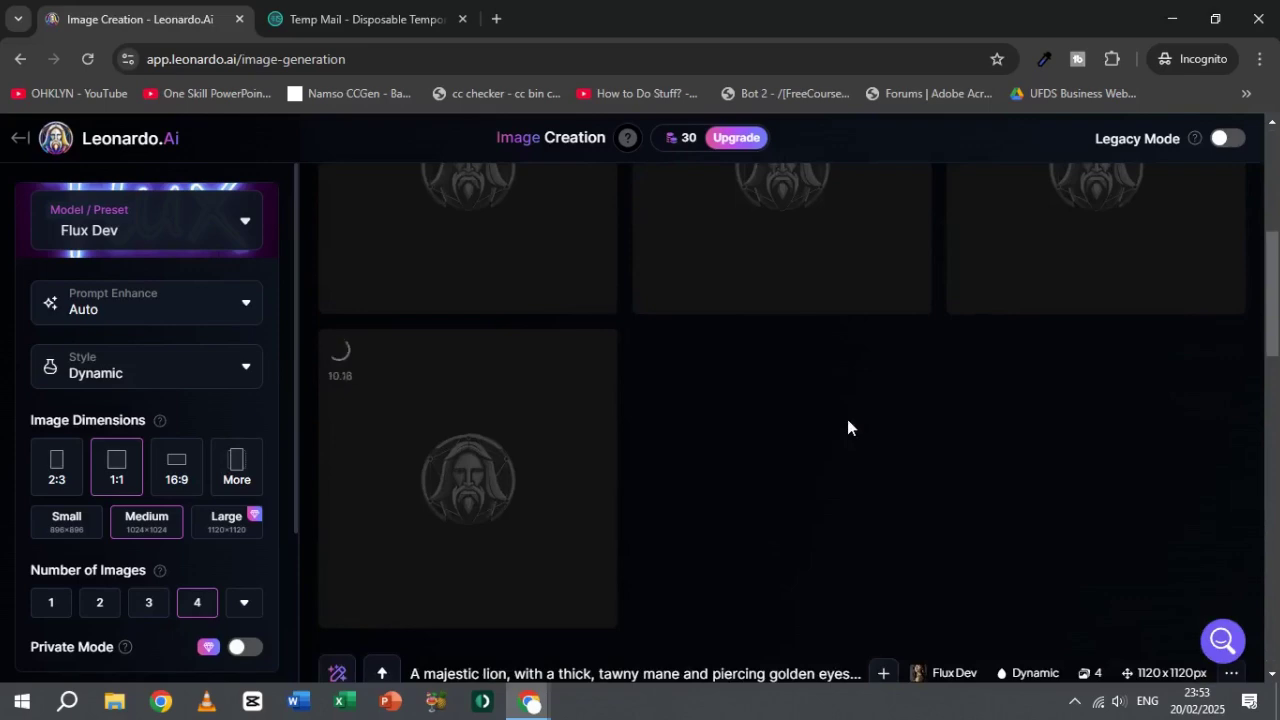
scroll(847, 428, "up", 5)
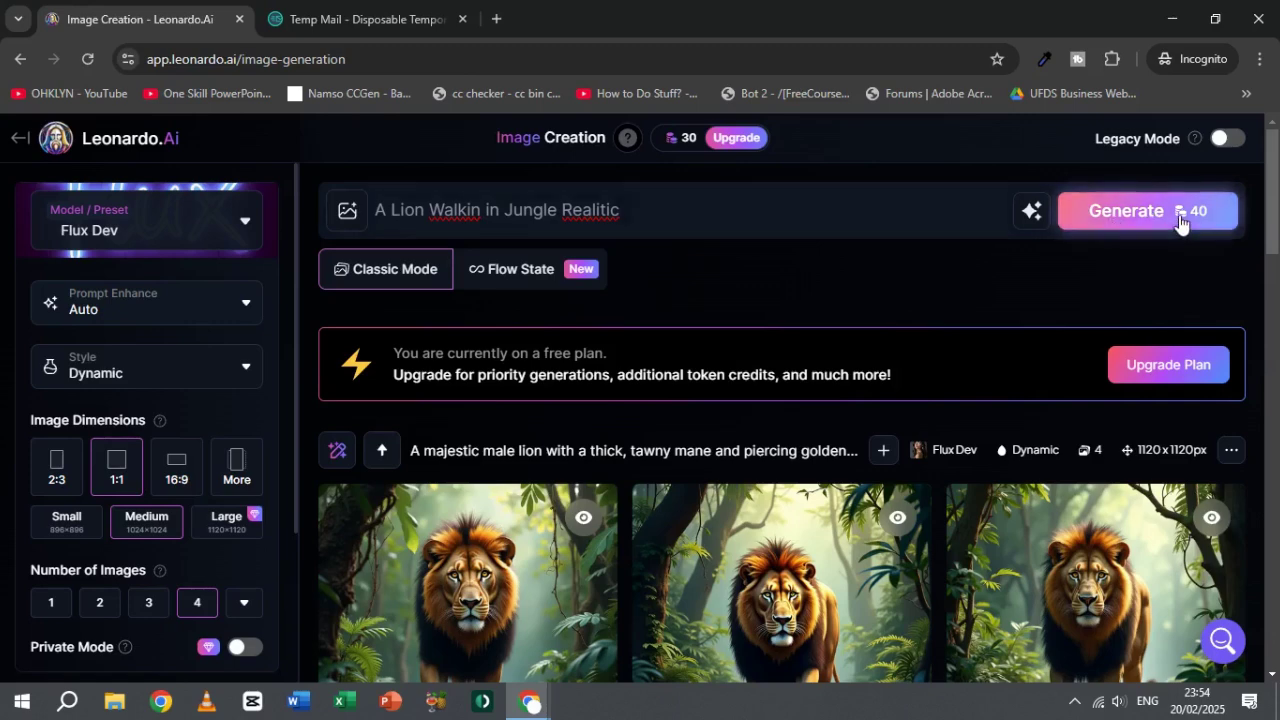
left_click(1180, 215)
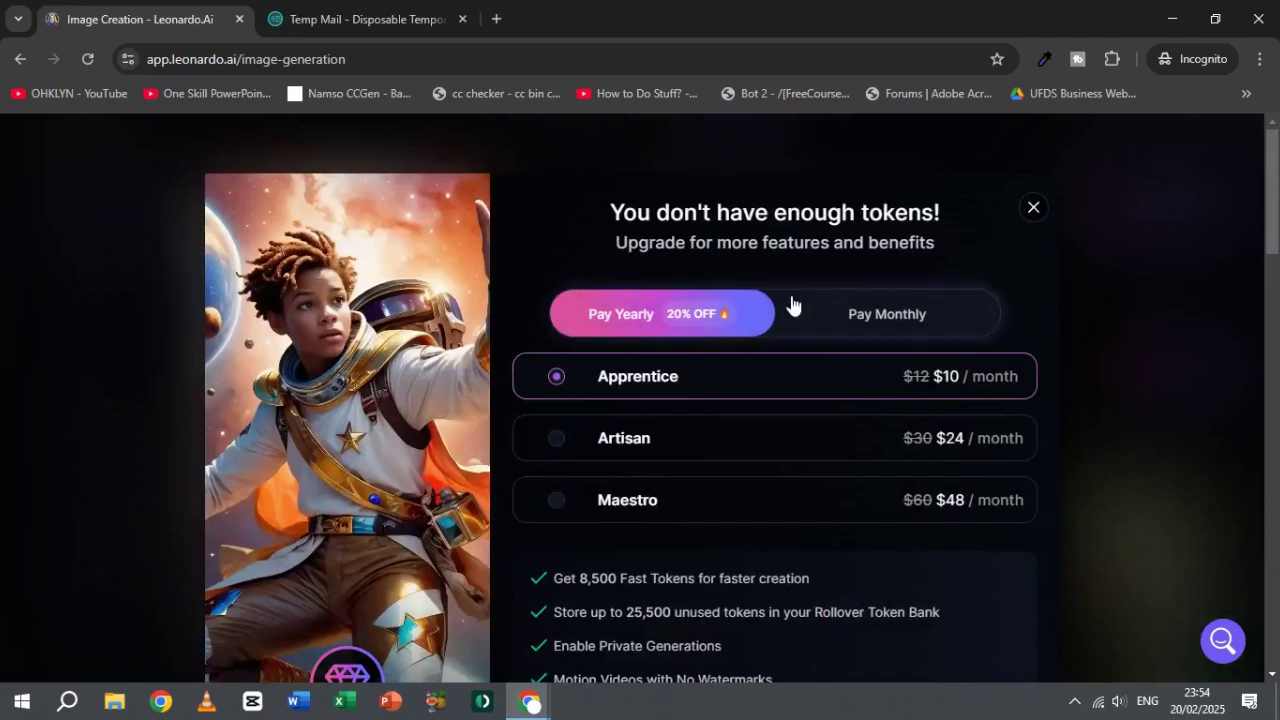
left_click(1034, 209)
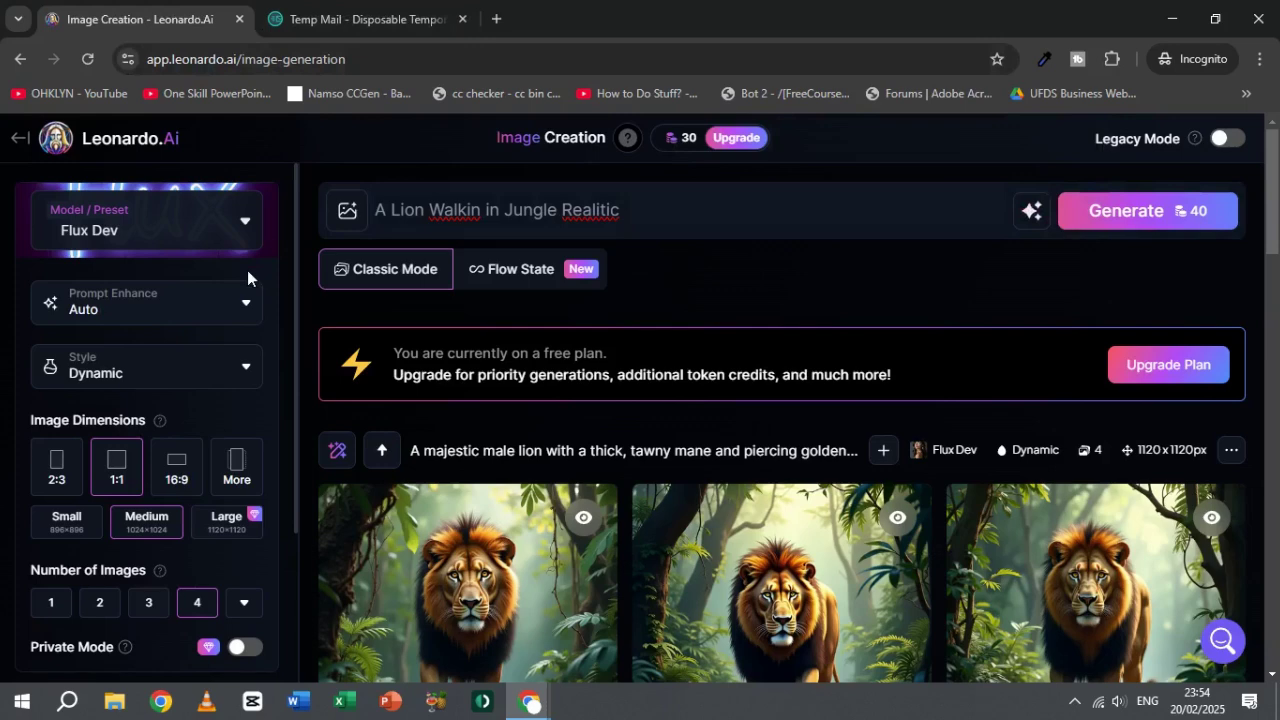
Step: Delete the old Temp Mail address and copy the newly generated one to the clipboard
left_click(365, 19)
scroll(684, 356, "up", 3)
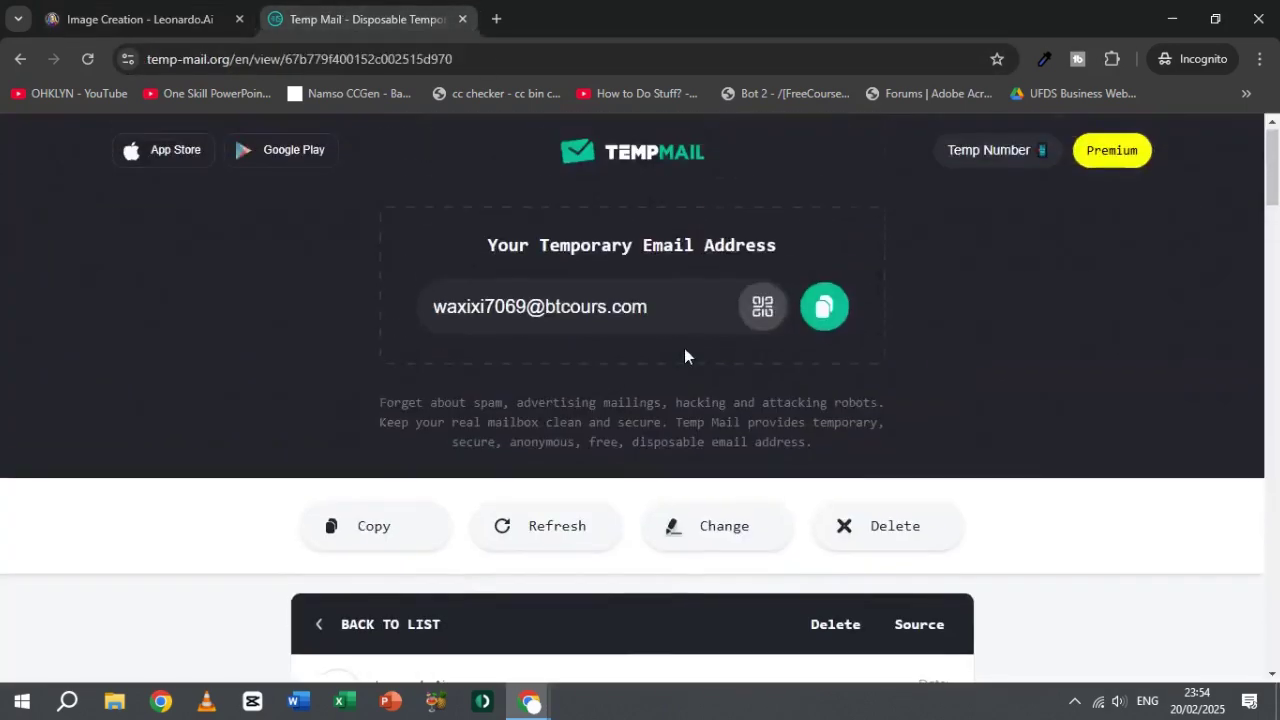
left_click(893, 528)
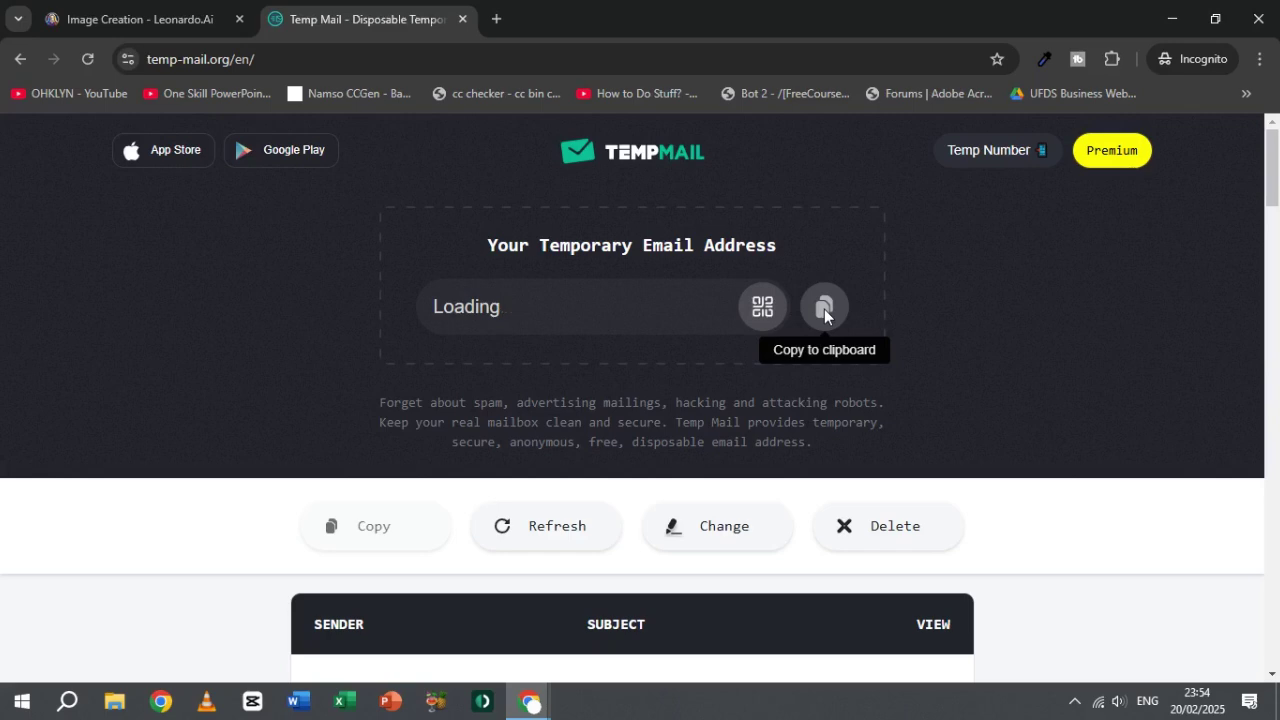
left_click(824, 309)
left_click(140, 19)
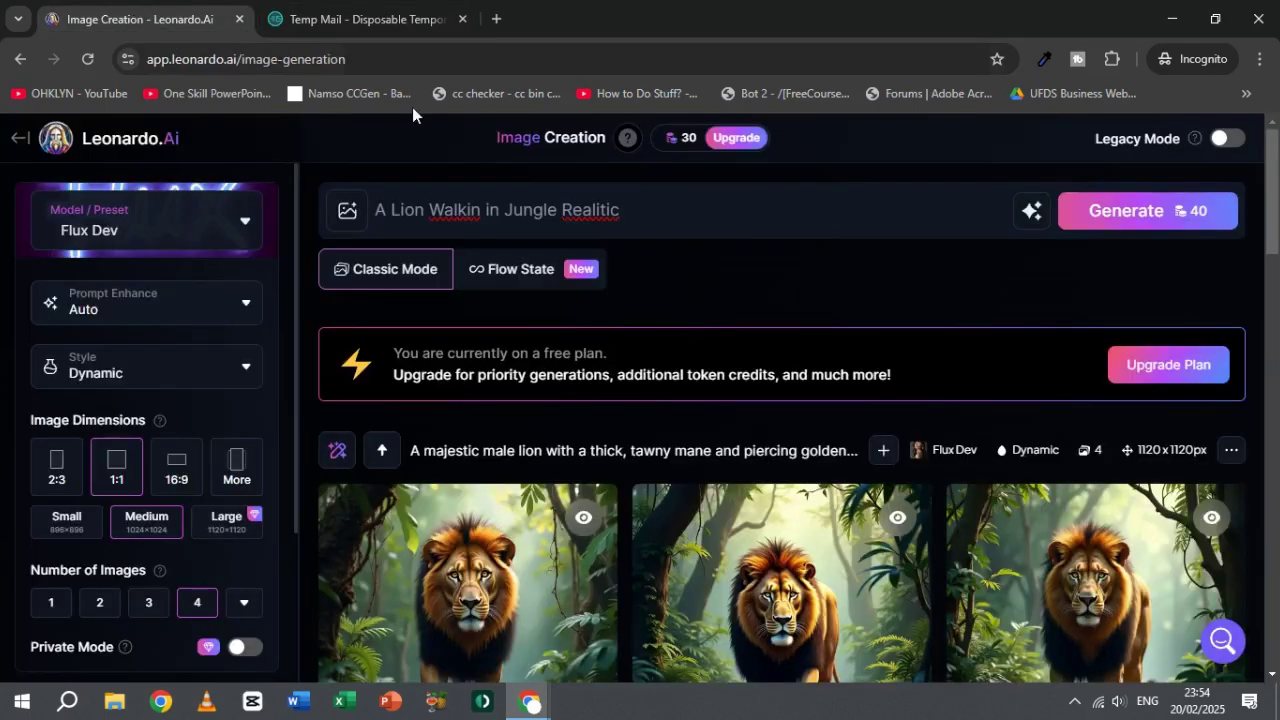
mouse_move(690, 145)
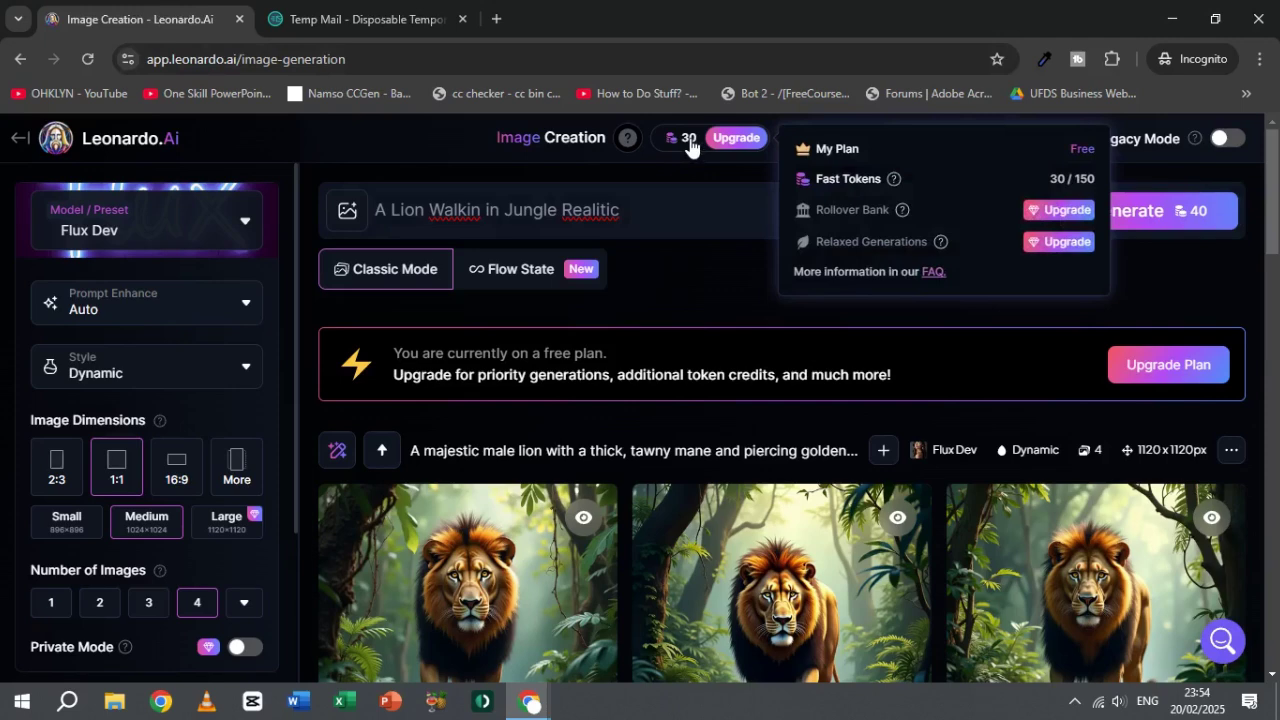
left_click(340, 19)
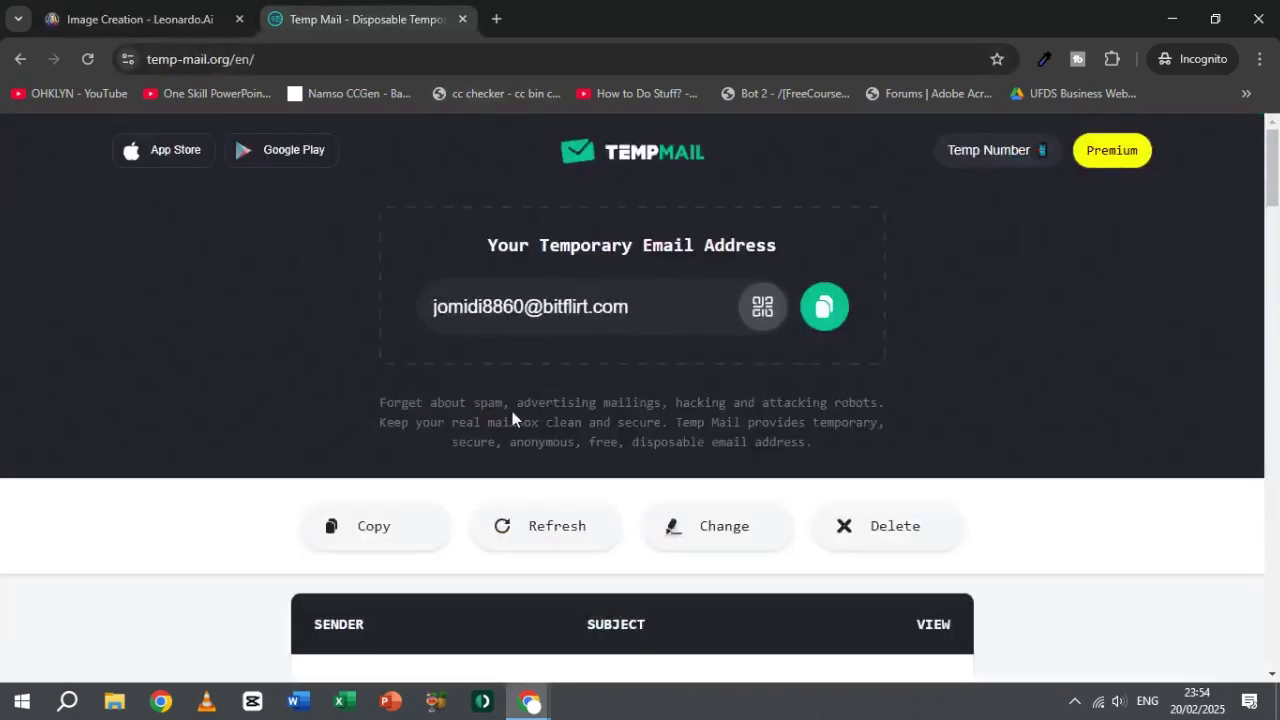
left_click(131, 19)
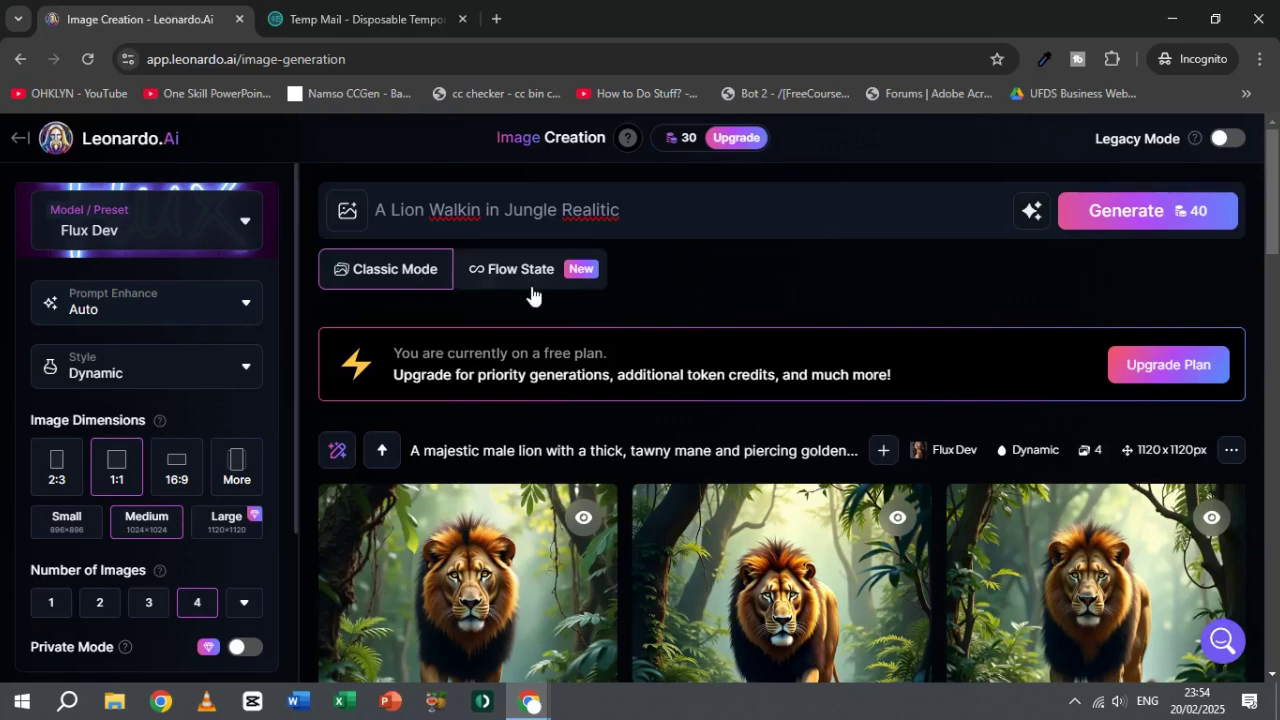
left_click(330, 19)
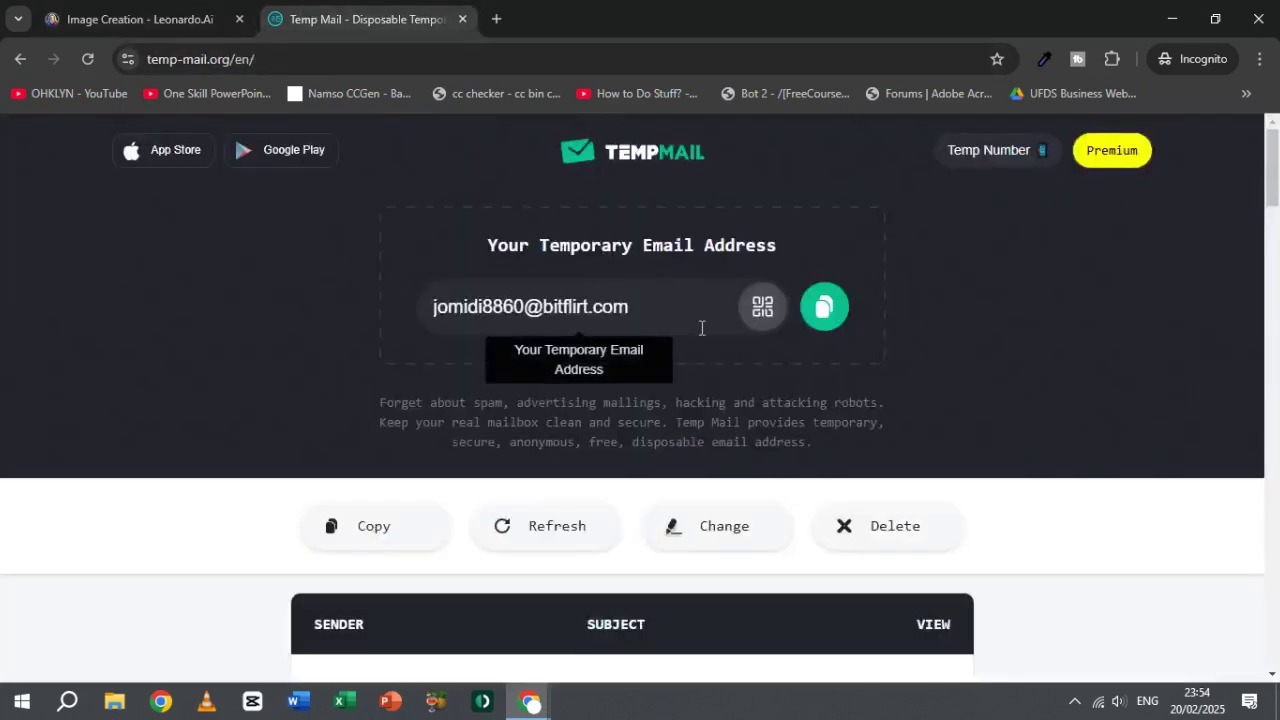
left_click(824, 307)
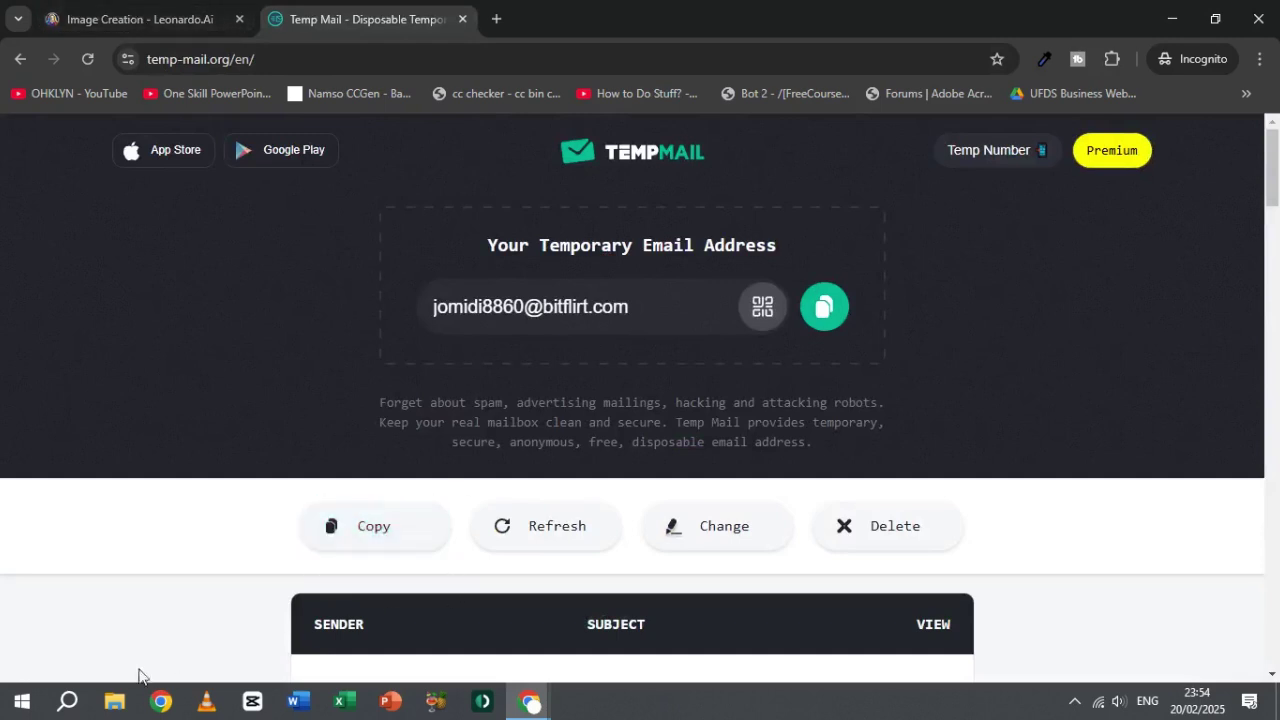
left_click(823, 306)
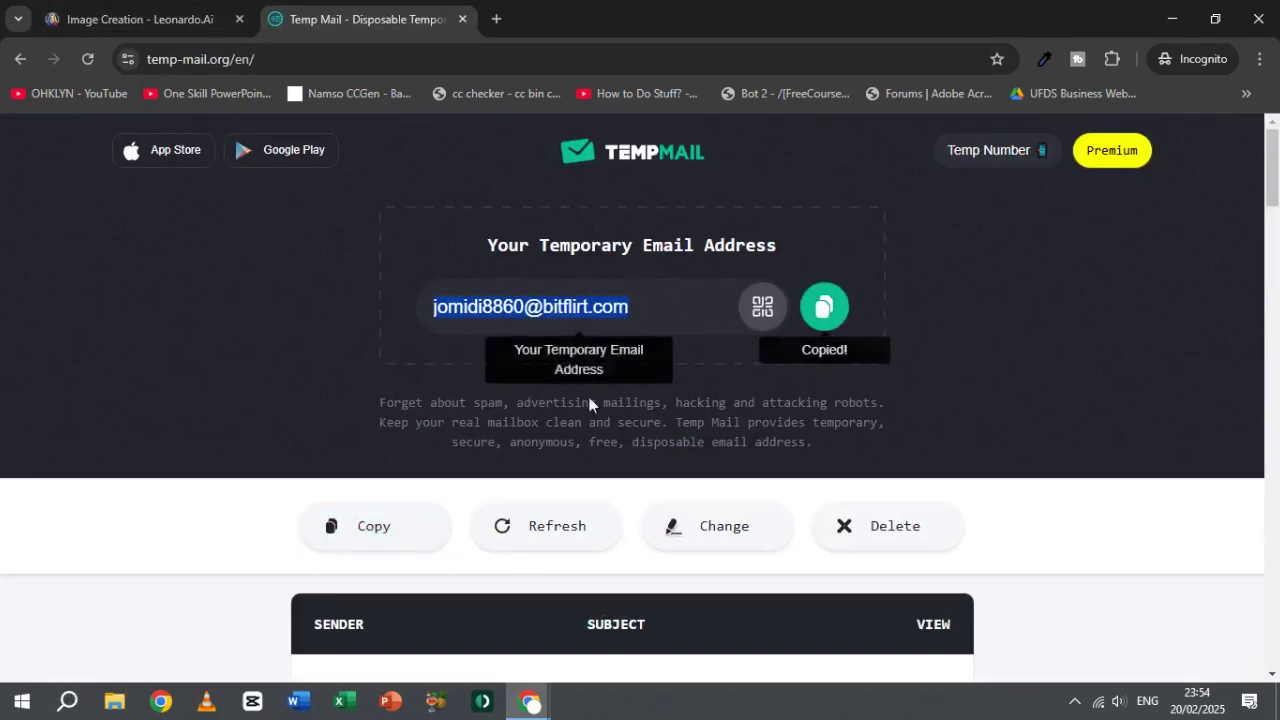
Step: Open Notepad and paste the temporary address twice with Password lines
left_click(67, 701)
type("note")
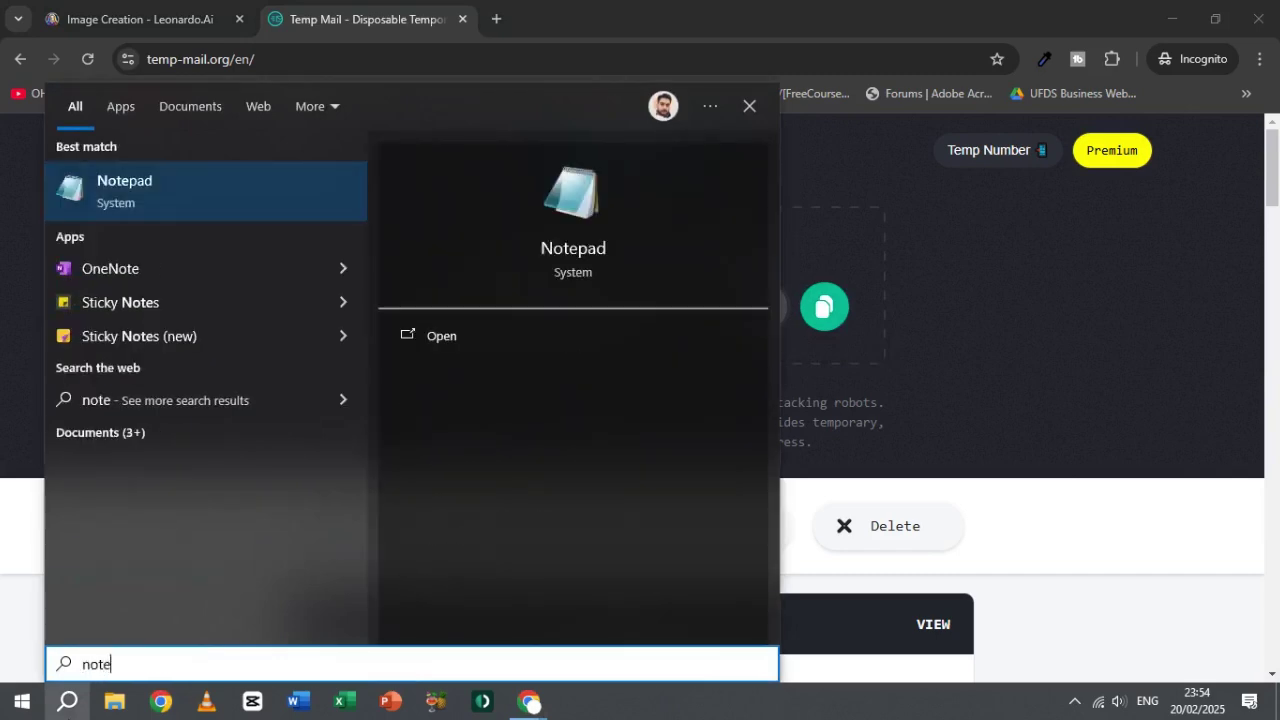
key("Return")
key("ctrl+v")
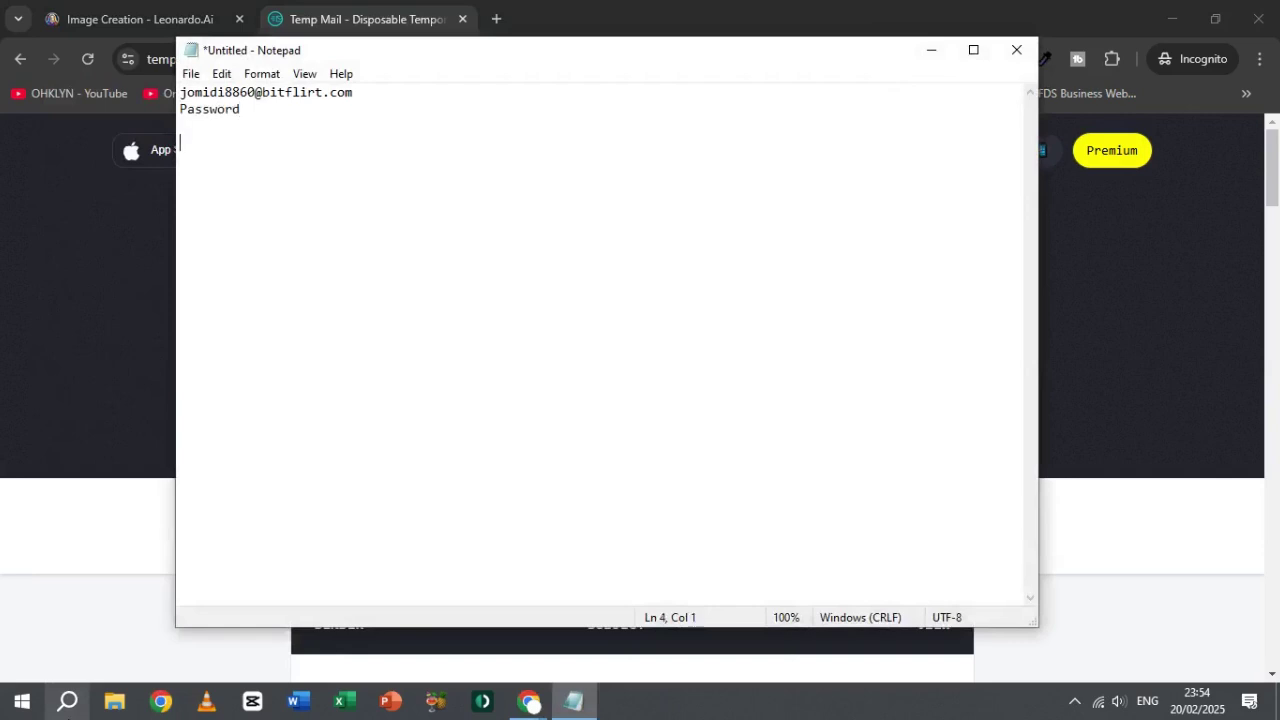
key("ctrl+v")
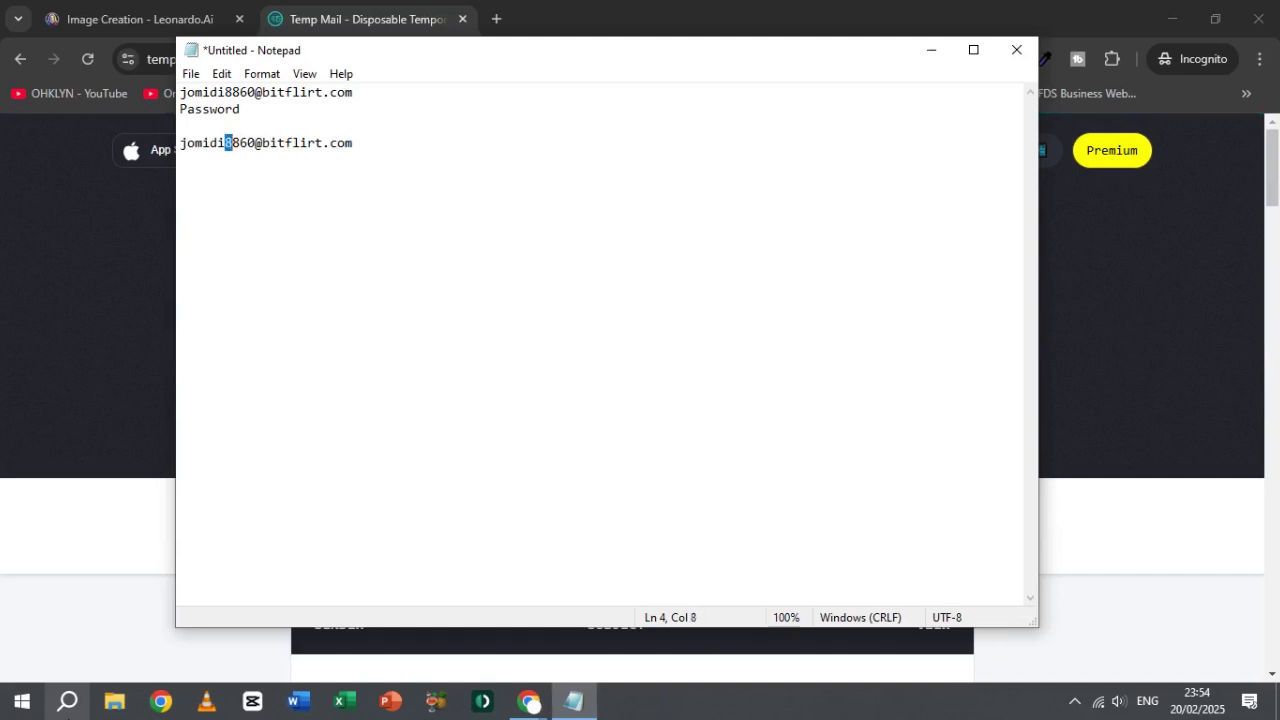
type("96")
type("word")
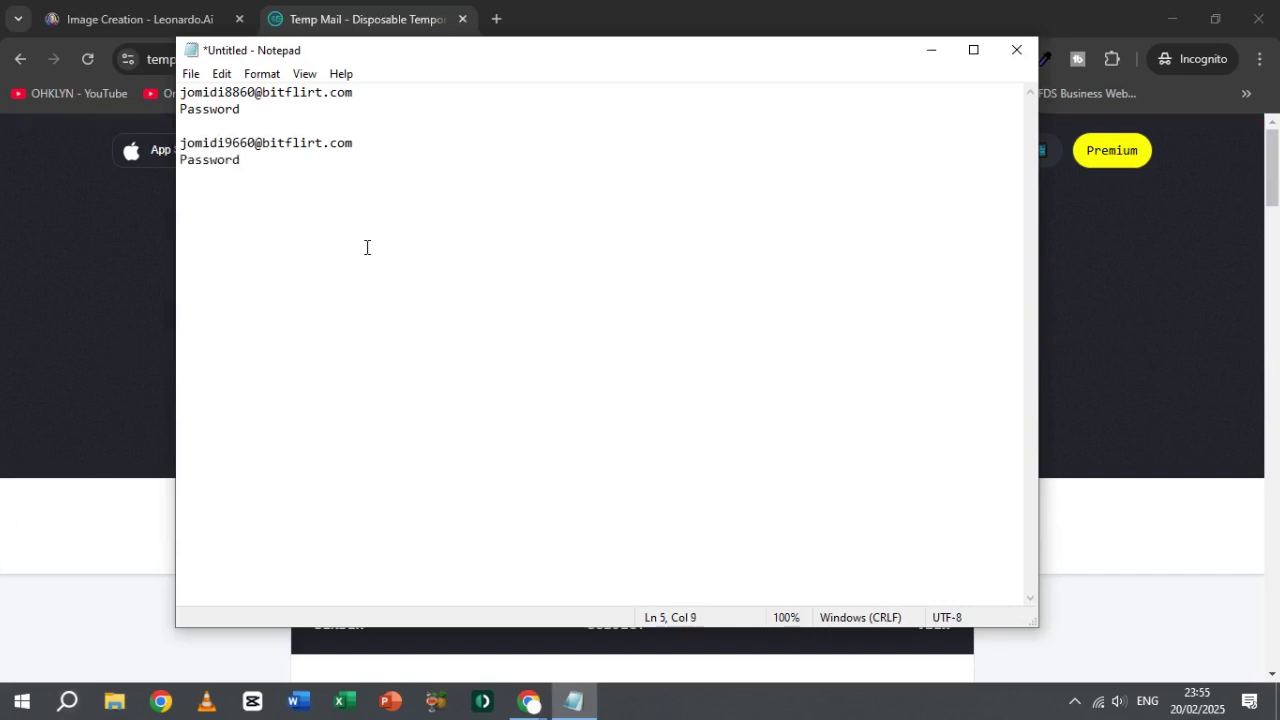
Step: Add the tally lines 10 Temp E-Mail, 10x150 and 150 below the entries
double_click(219, 95)
double_click(233, 145)
left_click(250, 165)
key("Return")
key("Return")
type("10 Temp E-Mail ")
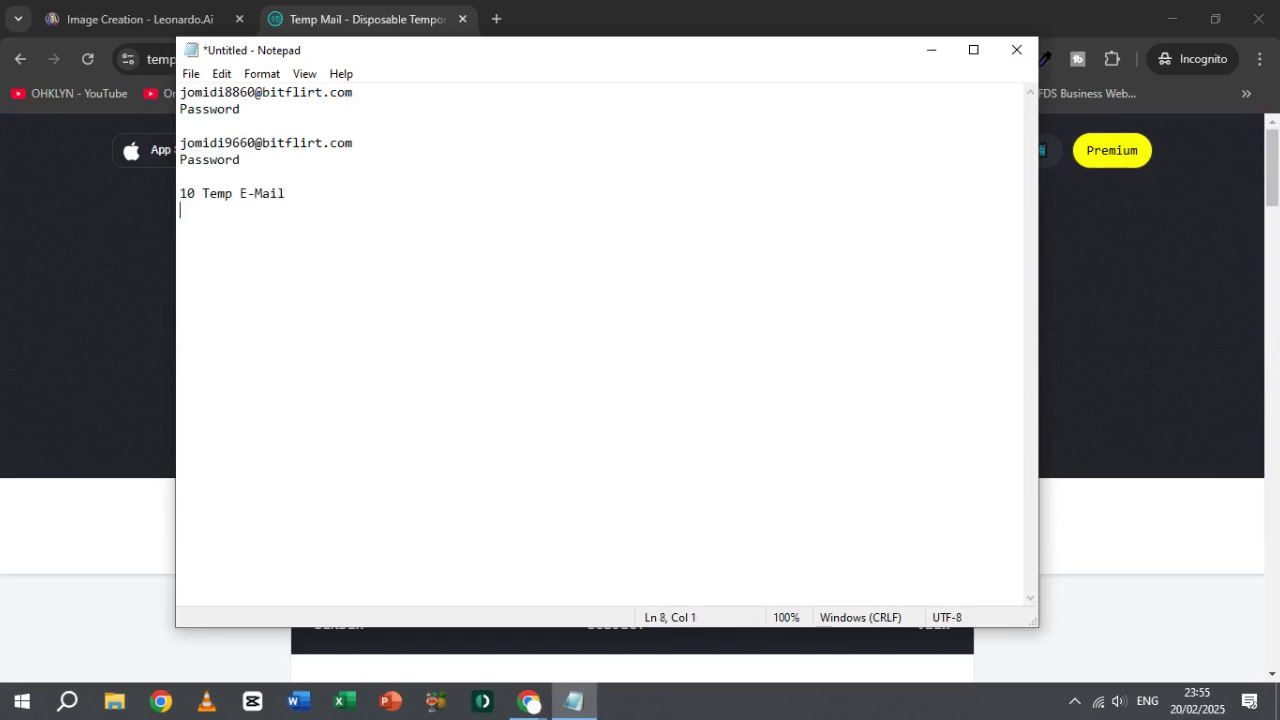
type("10x150 150")
Step: Update the tally to 20 Temp E-Mail, 20x150 and 3000, then close Notepad
left_click_drag(234, 225, 188, 193)
left_click(258, 207)
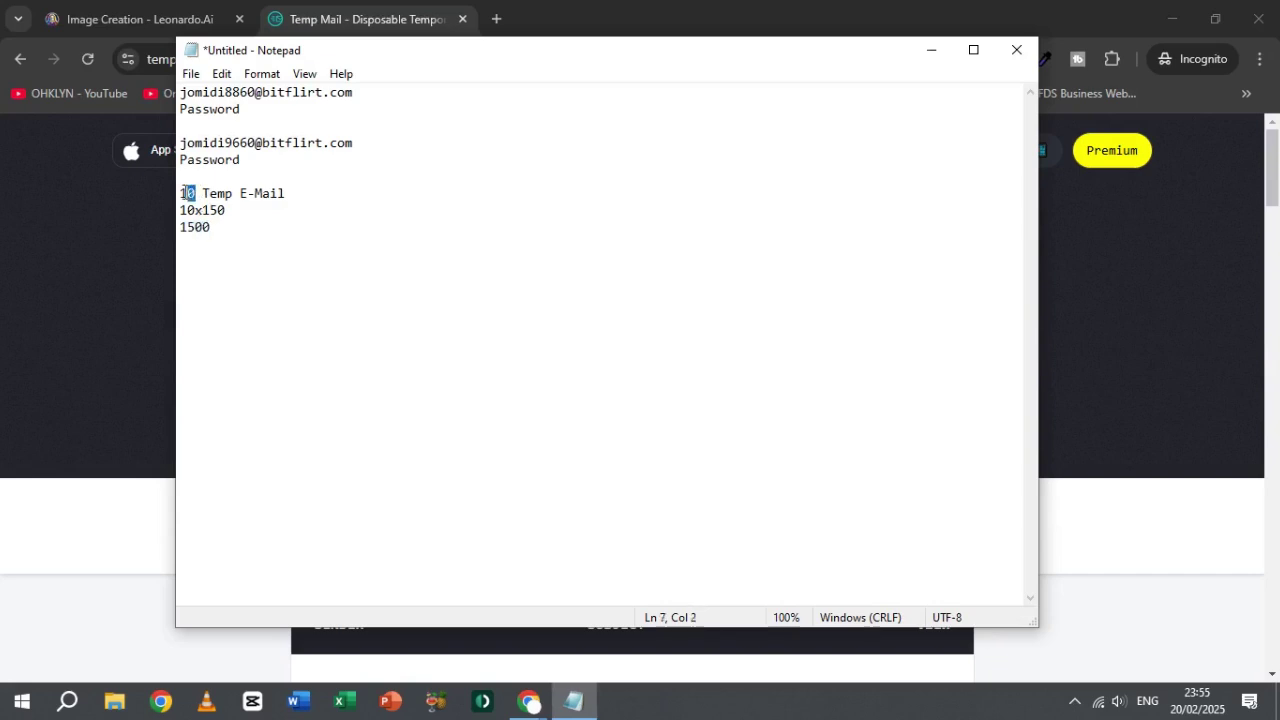
left_click(188, 193)
key("BackSpace")
type("2")
key("Left")
key("BackSpace")
key("BackSpace")
key("BackSpace")
type("300")
key("BackSpace")
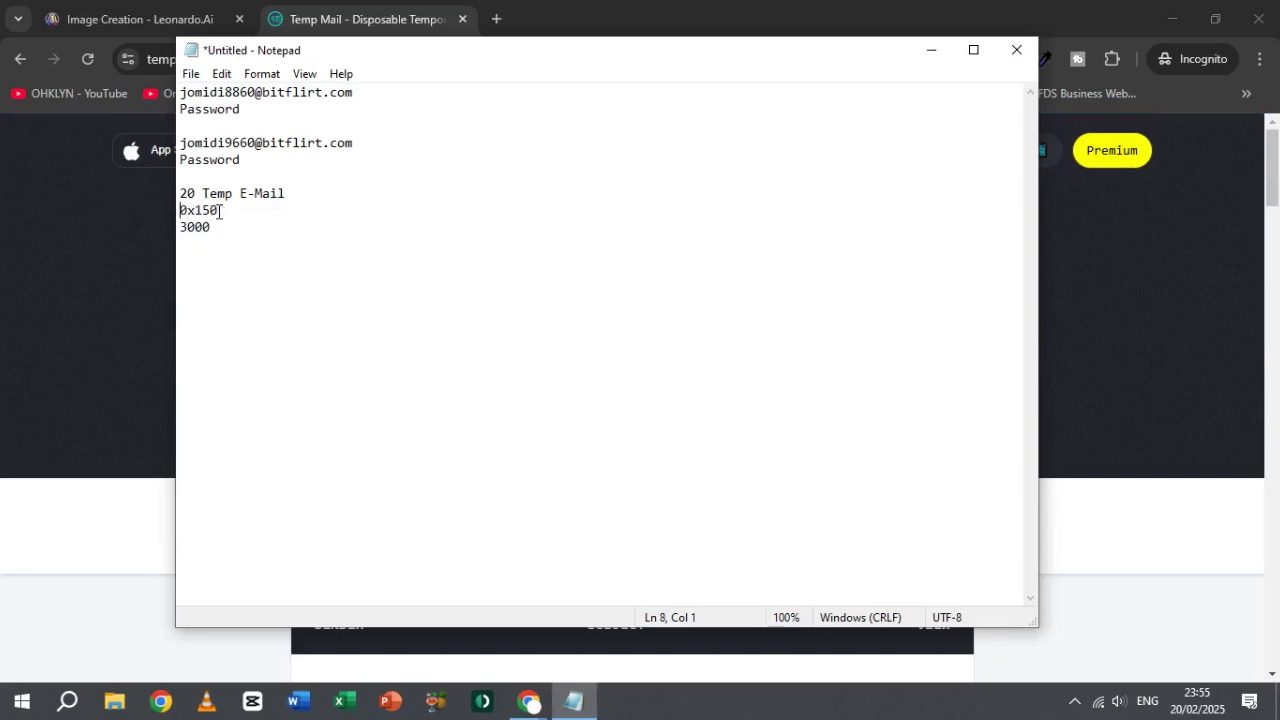
type("2")
left_click(1016, 49)
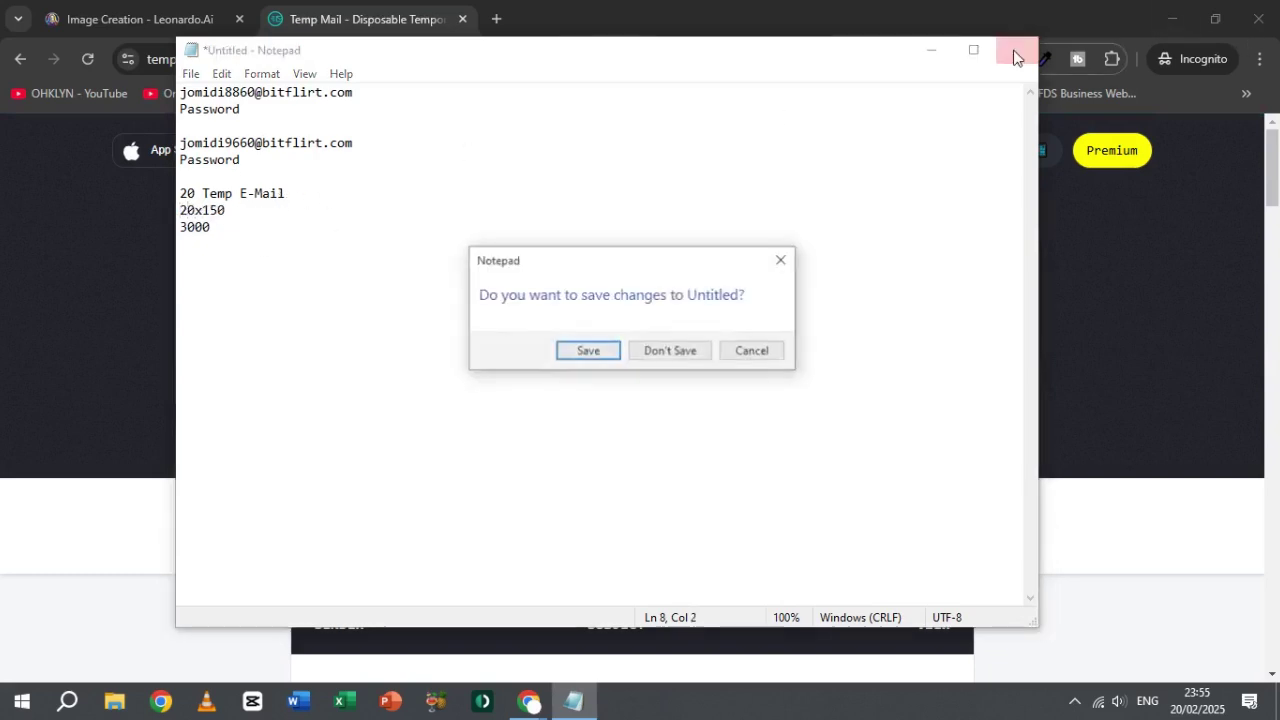
Step: Discard the unsaved note, reload temp-mail.org in a fresh tab, and return to Leonardo.Ai
left_click(668, 353)
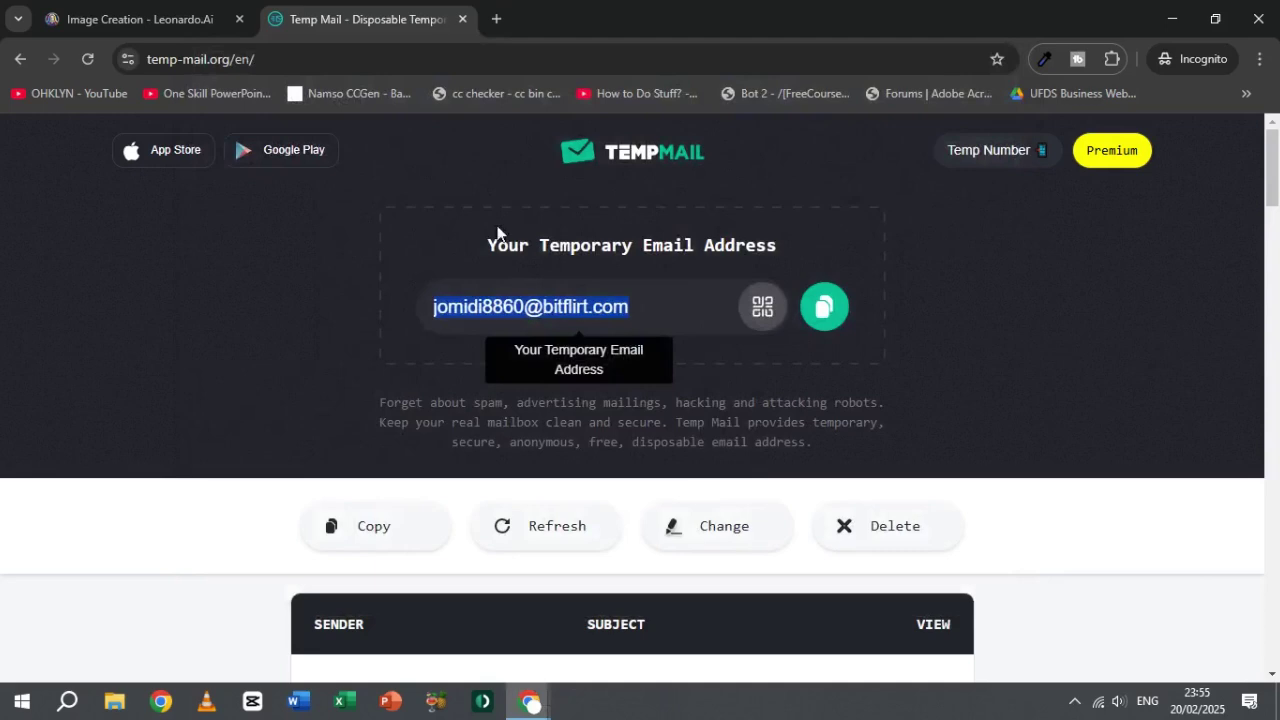
left_click(462, 19)
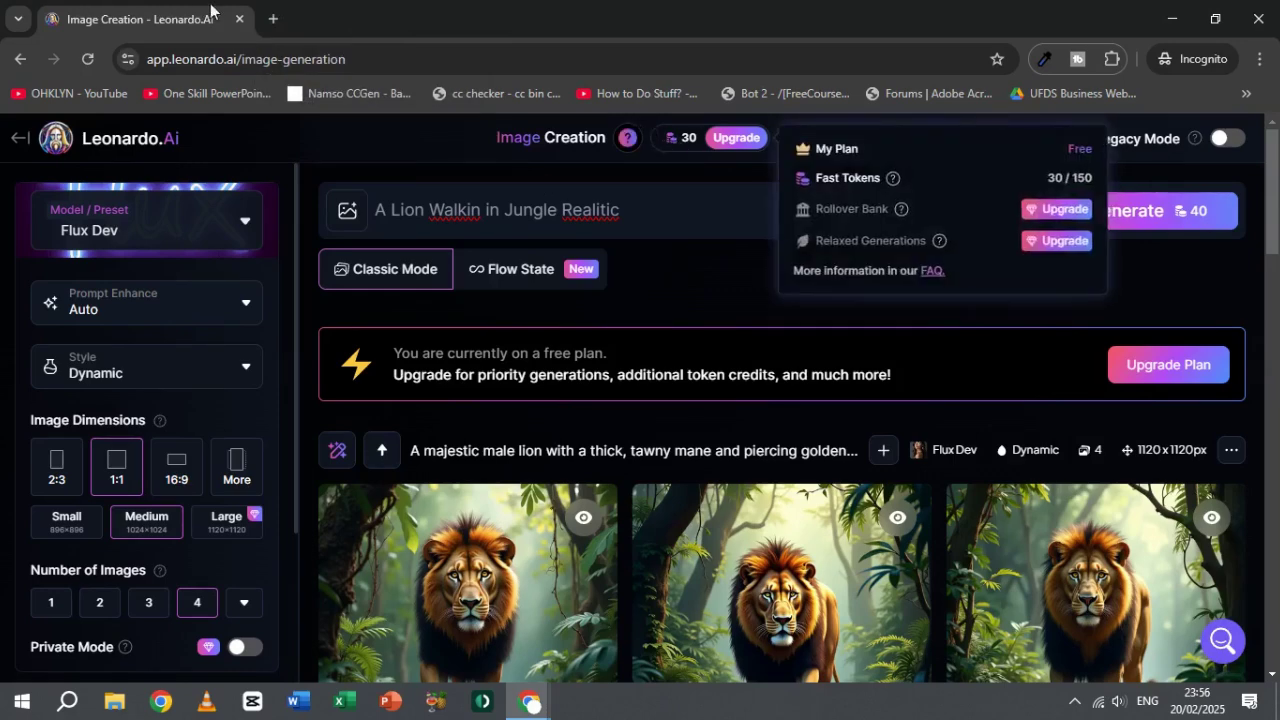
left_click(270, 19)
type("temp")
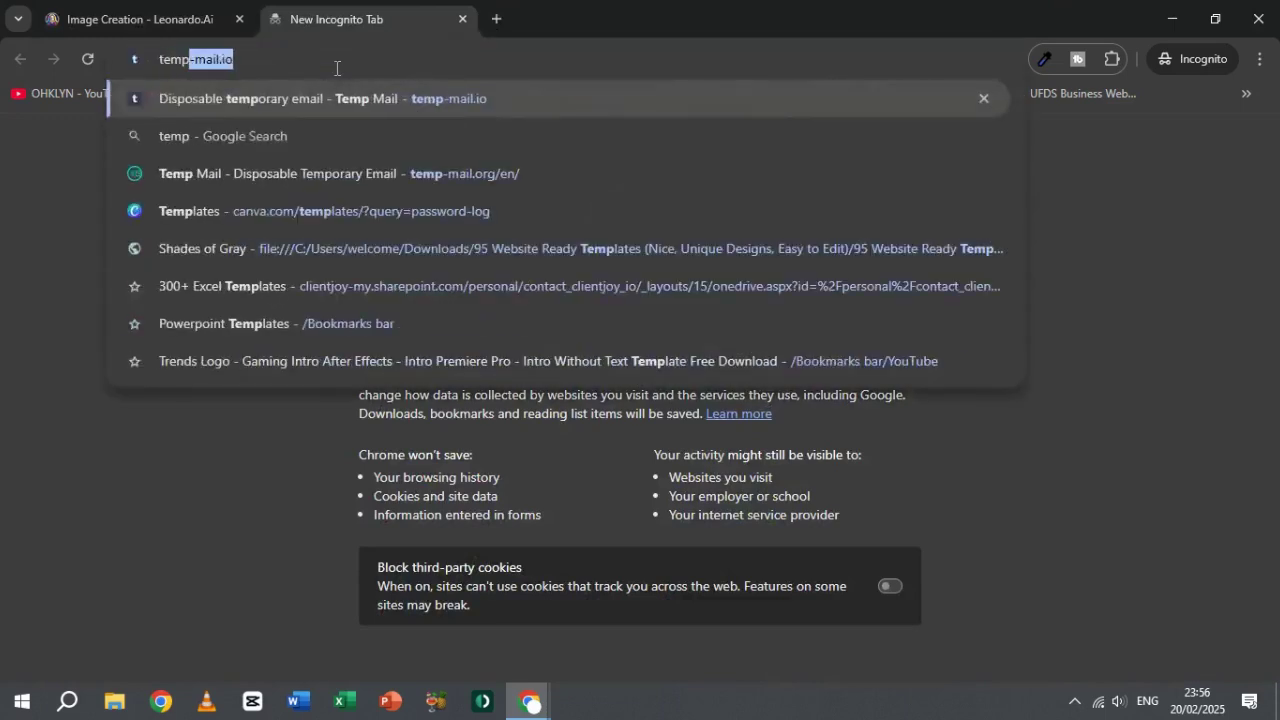
key("Down")
key("Down")
key("Return")
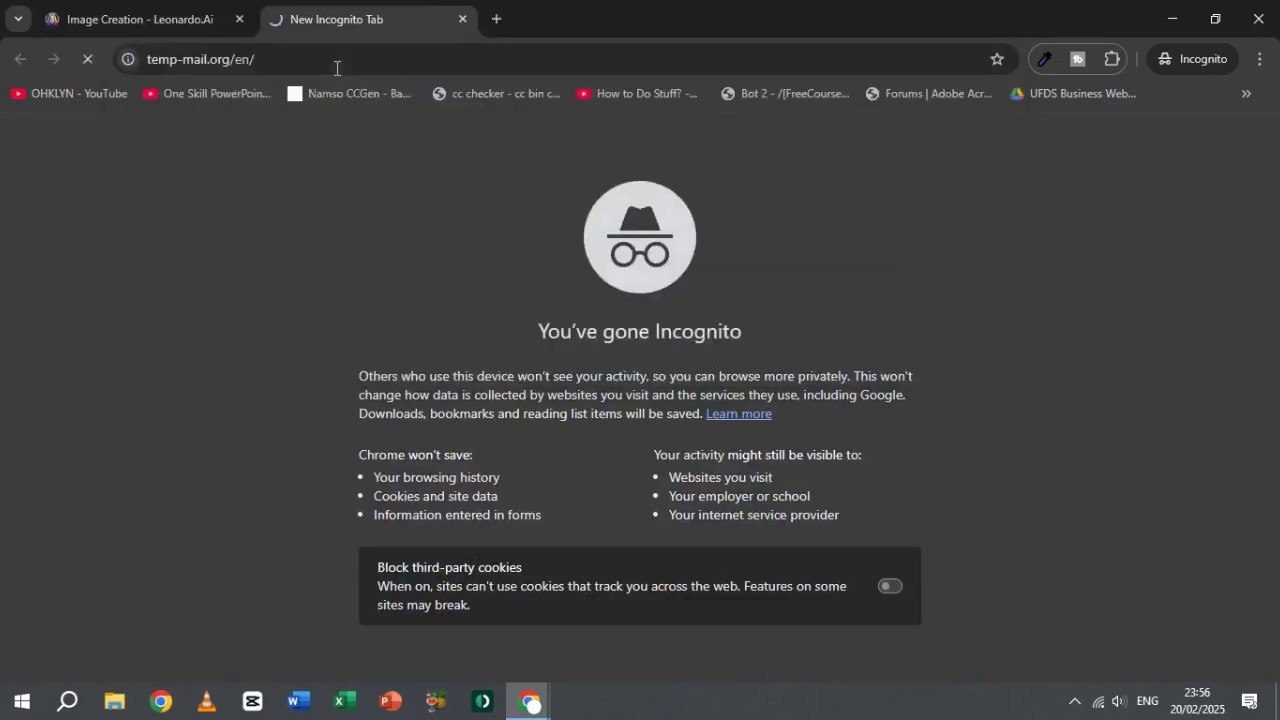
left_click(183, 8)
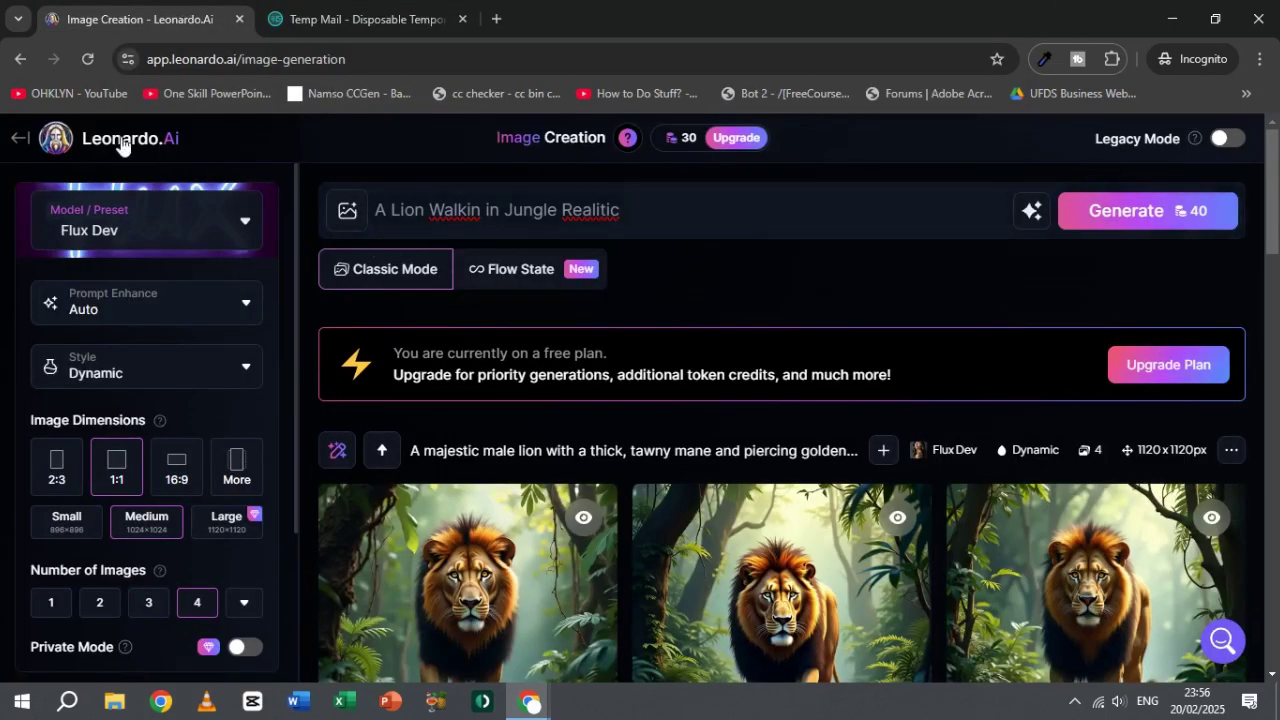
Step: Go from Image Creation to the Account Management section of Leonardo.Ai's profile settings
left_click(18, 141)
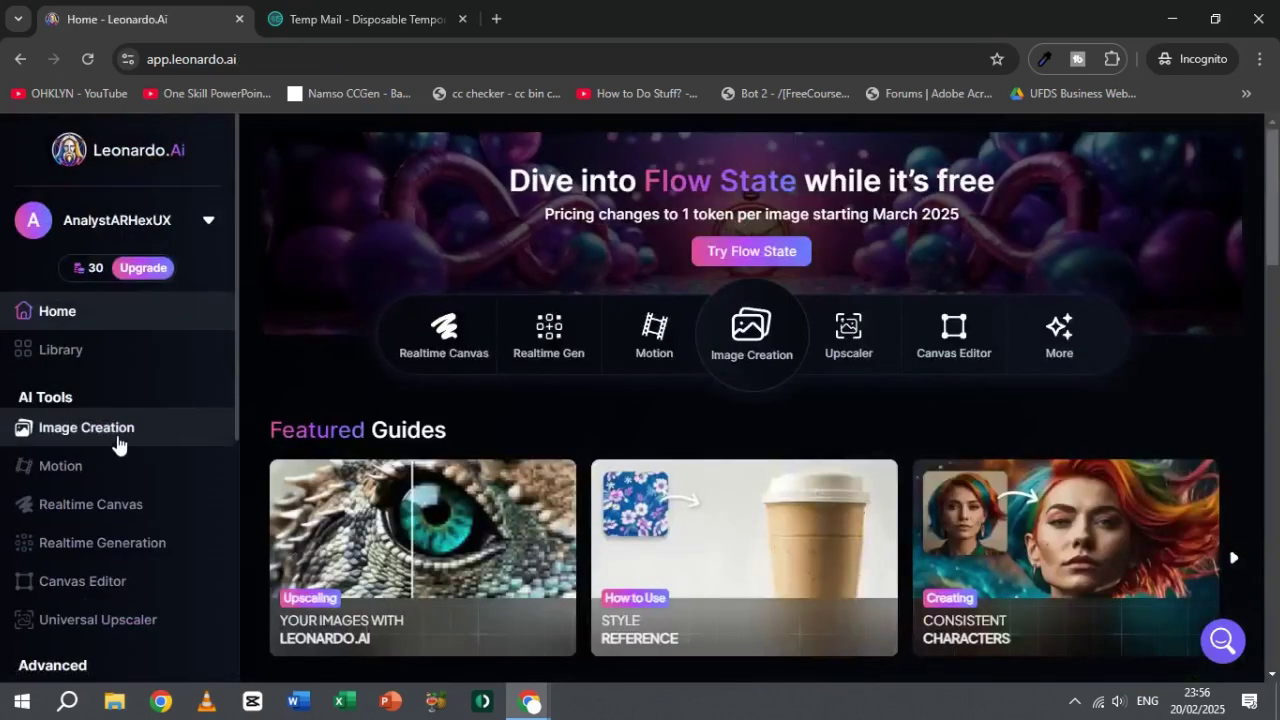
scroll(127, 477, "down", 4)
scroll(127, 477, "down", 1)
left_click(97, 523)
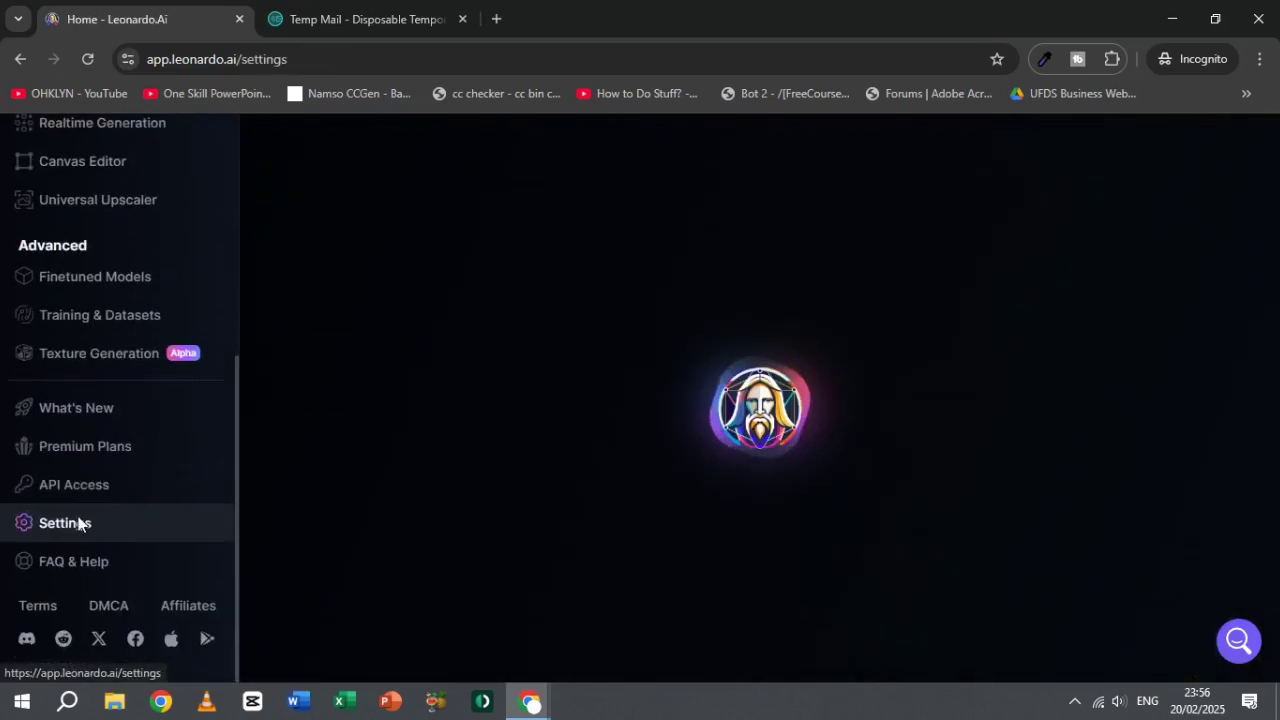
left_click(336, 8)
left_click(180, 10)
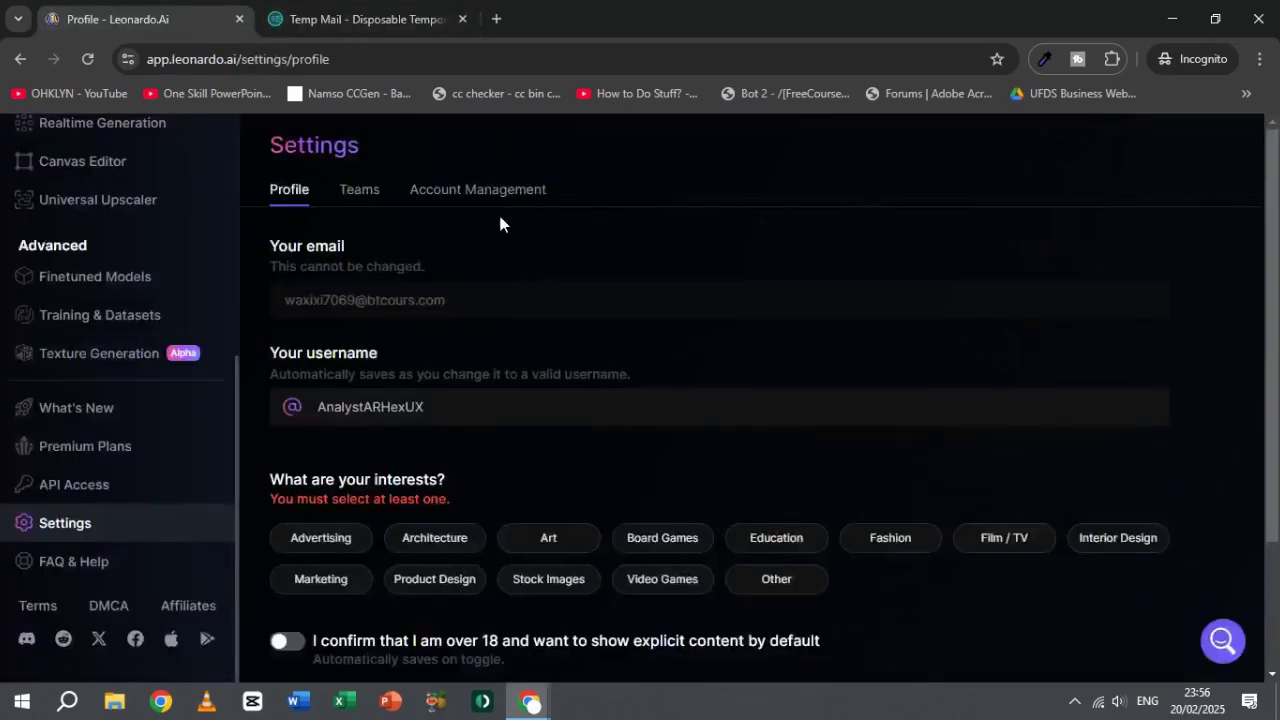
left_click(442, 195)
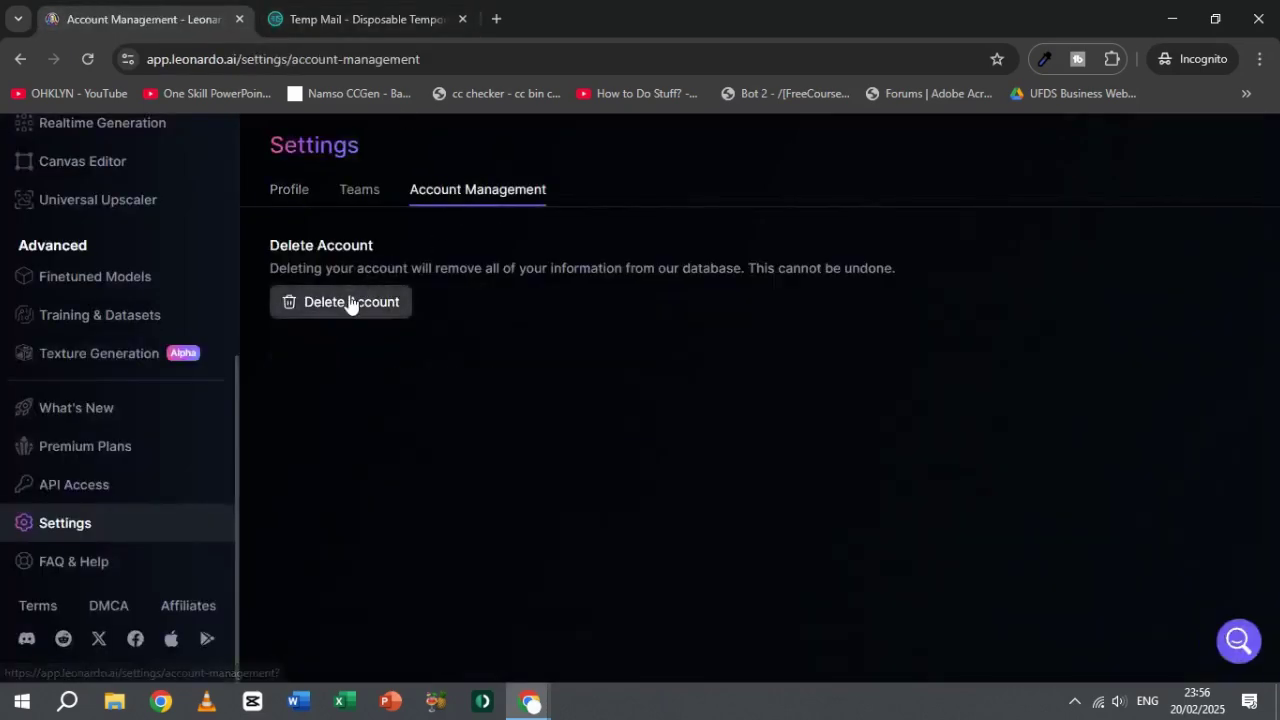
Step: Delete the account, pasting the displayed username into the confirmation field
left_click(349, 303)
double_click(664, 462)
key("ctrl+c")
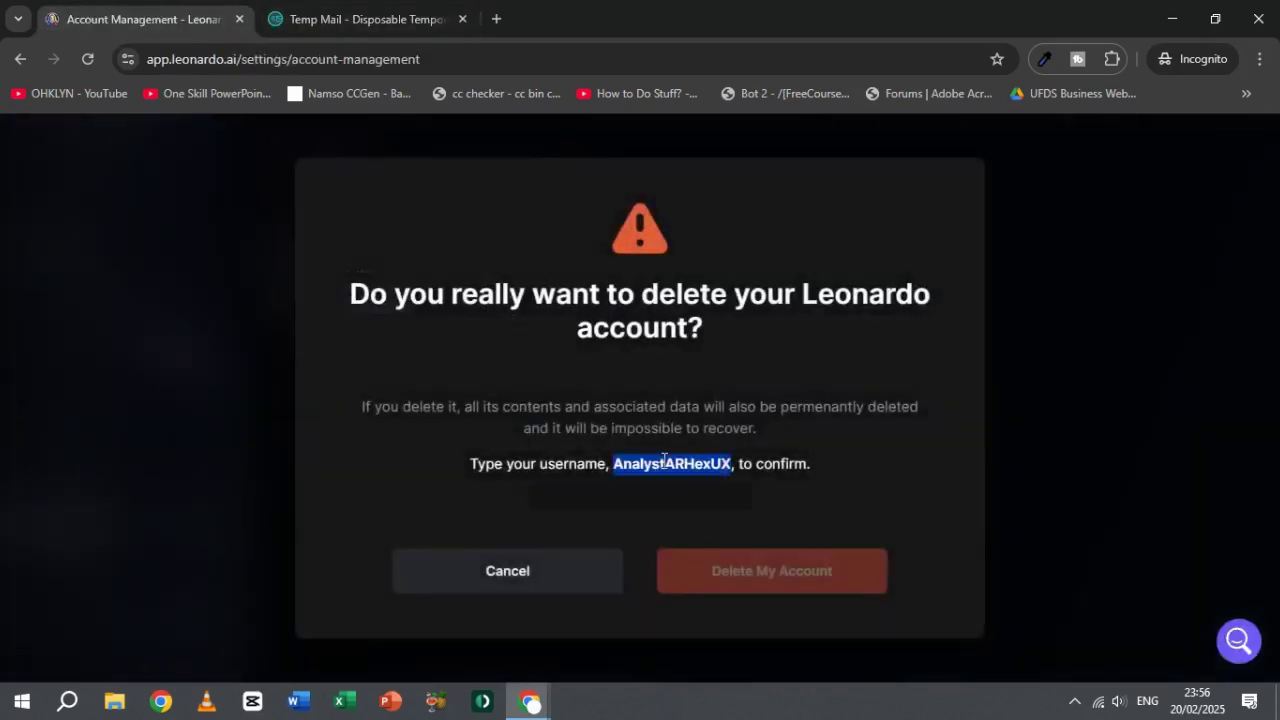
left_click(660, 500)
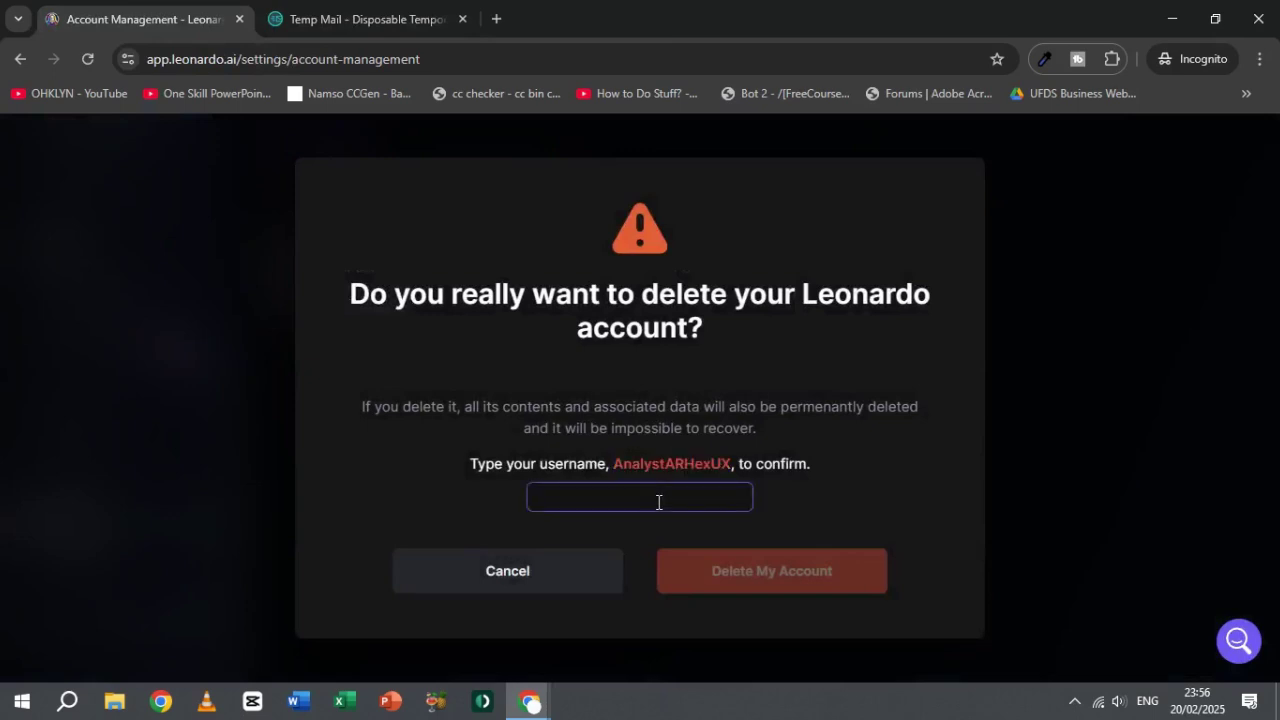
key("ctrl+v")
left_click(765, 565)
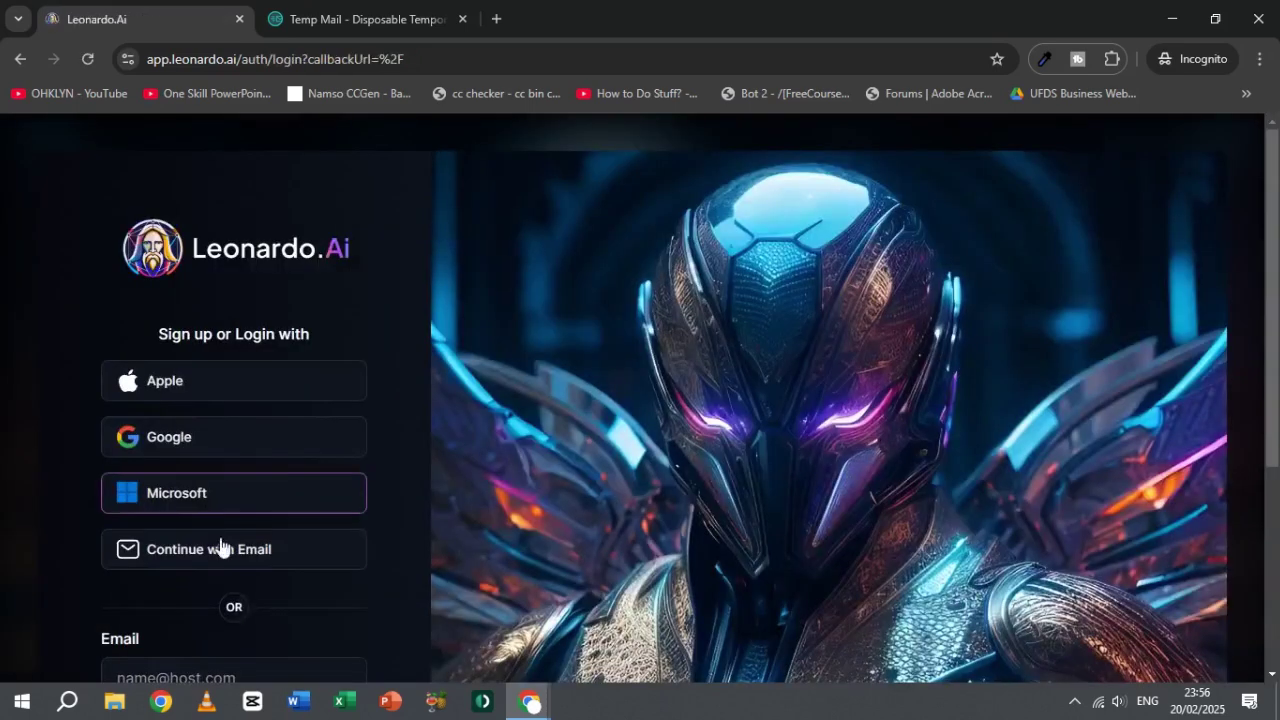
Step: Choose email sign-up and paste the copied Temp Mail address into Leonardo's Email field
left_click(220, 543)
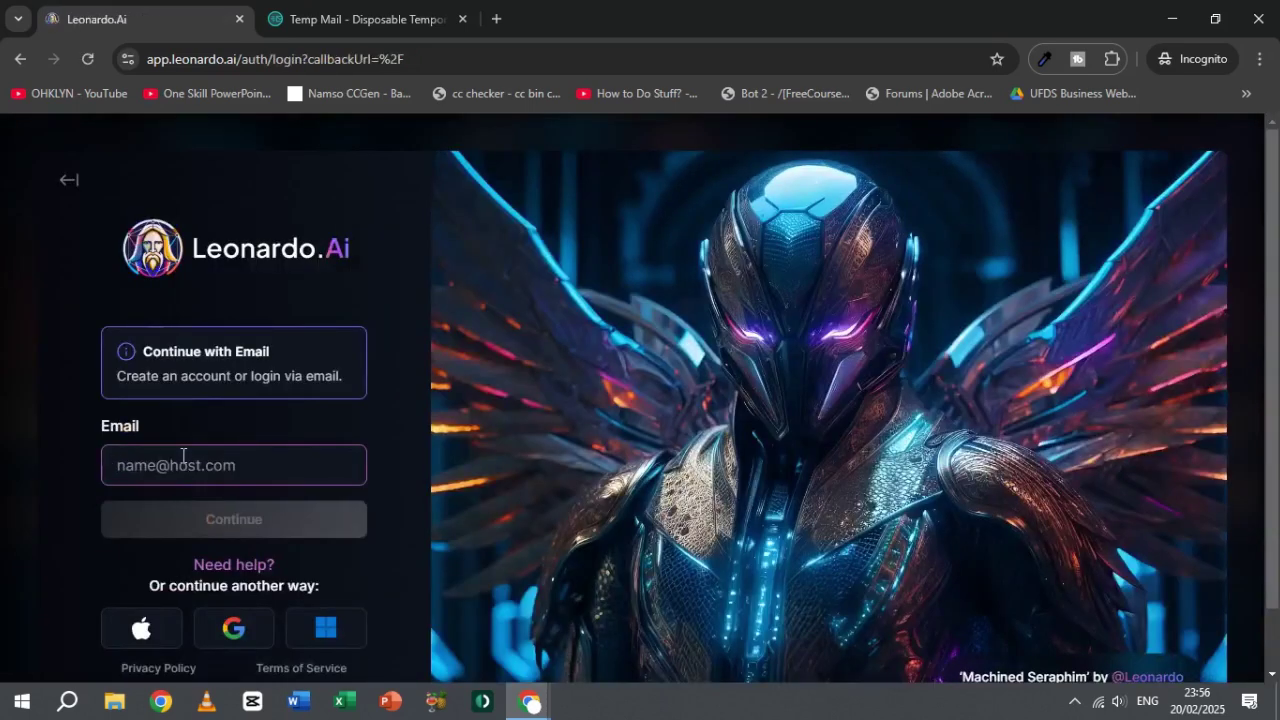
left_click(337, 16)
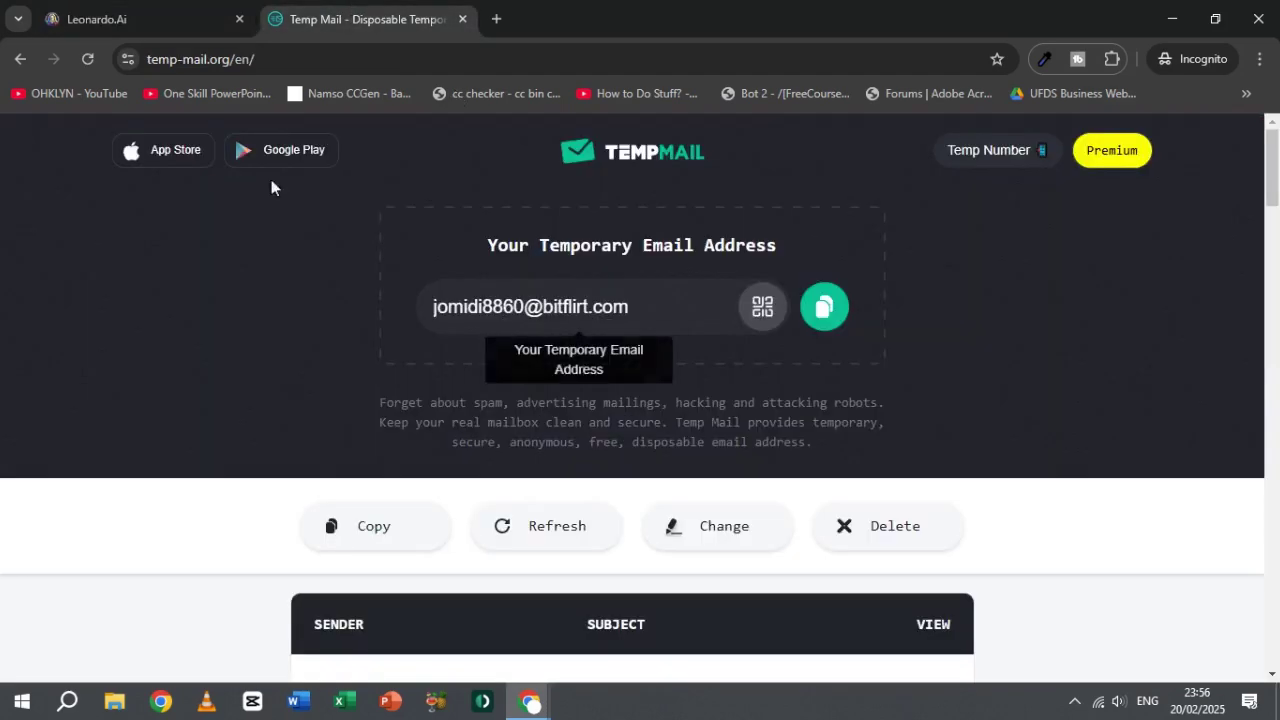
left_click(140, 18)
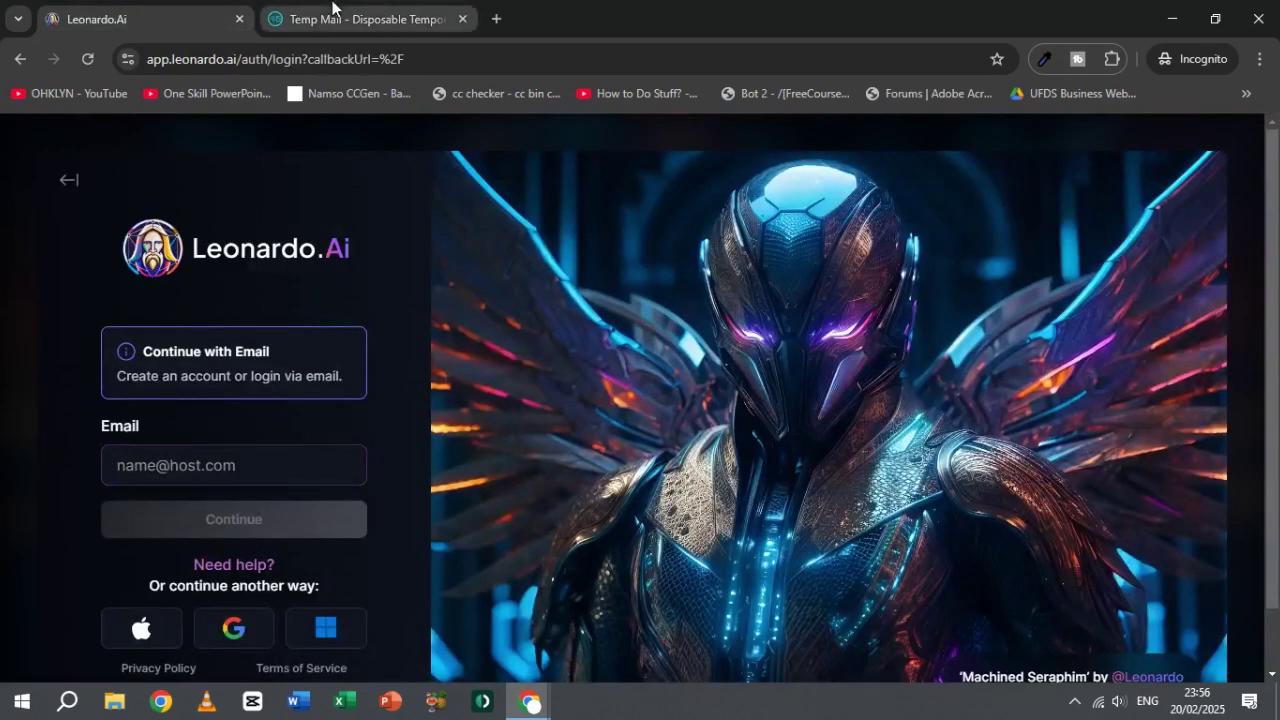
left_click(360, 18)
left_click(822, 309)
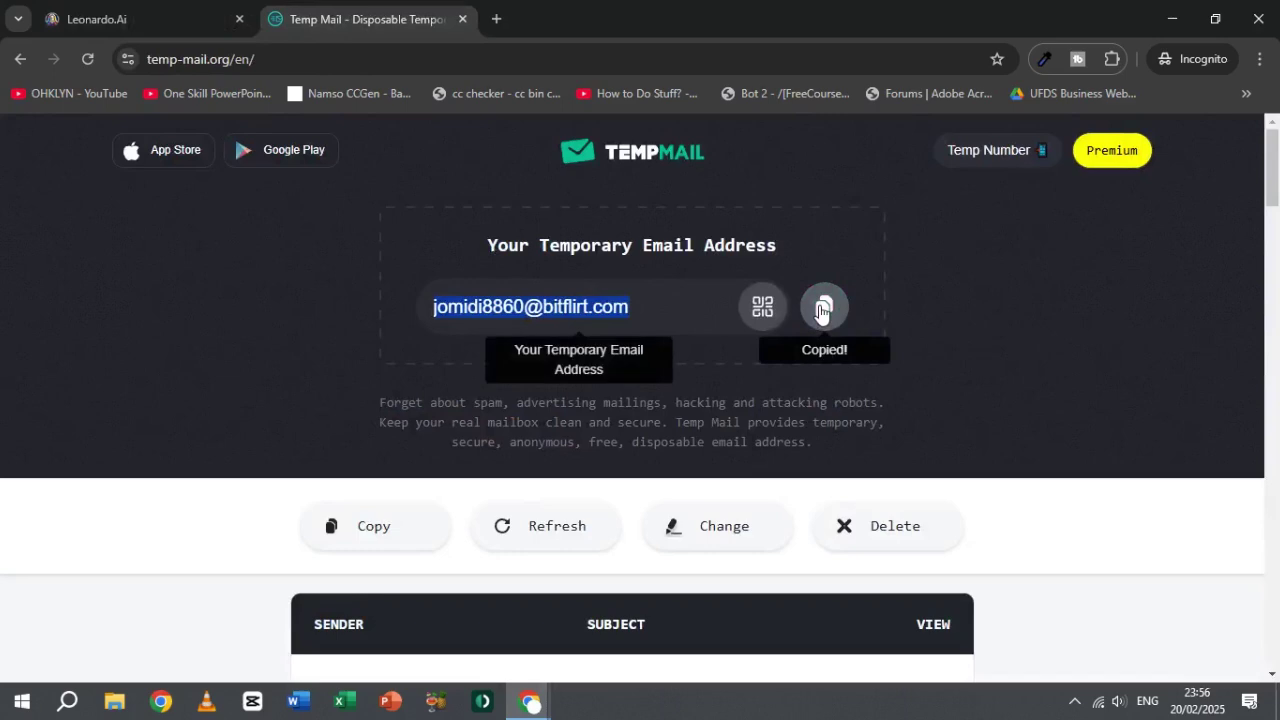
scroll(731, 344, "down", 2)
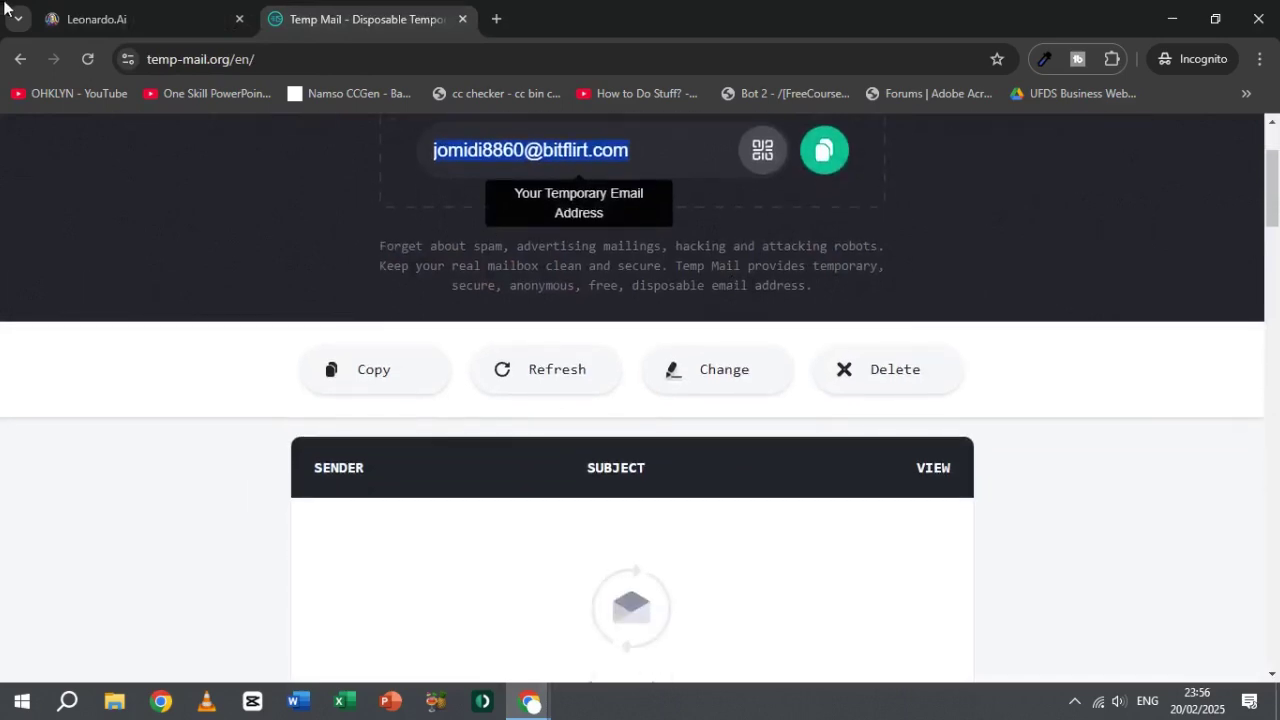
left_click(140, 18)
left_click(240, 465)
key("ctrl+v")
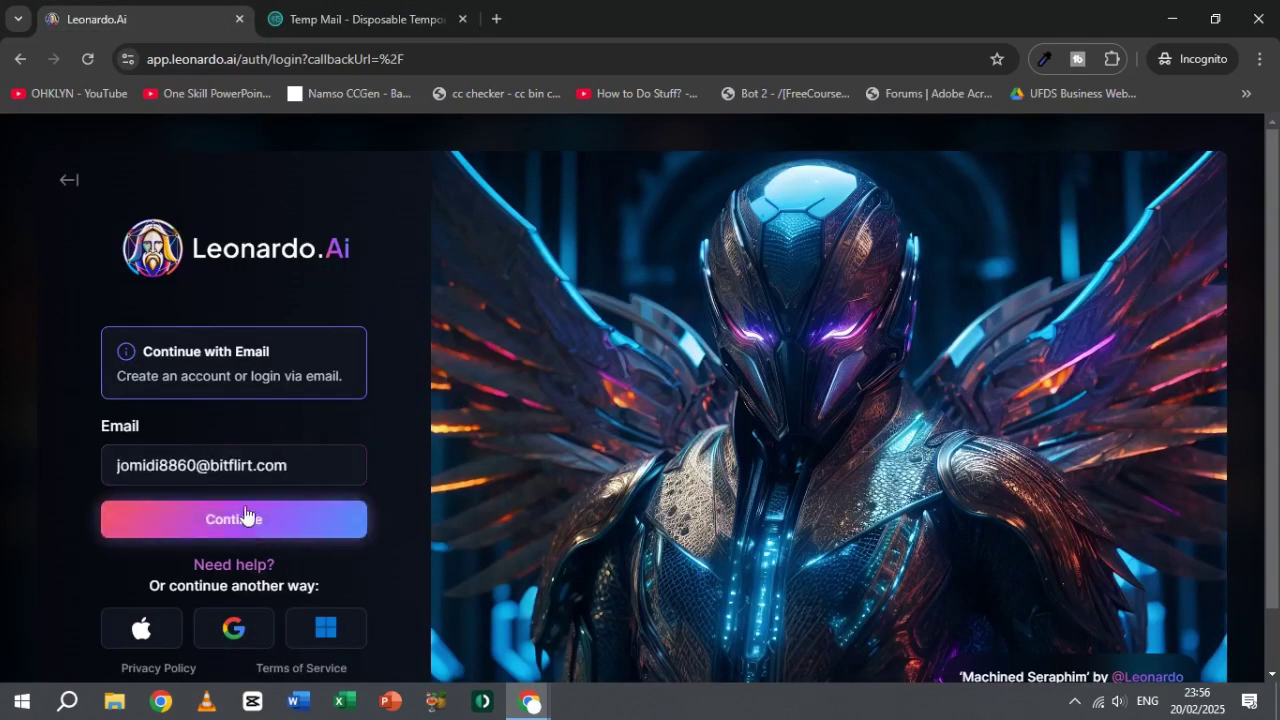
Step: Enter and confirm a password, create the account, and check the temp inbox
left_click(251, 519)
left_click(153, 422)
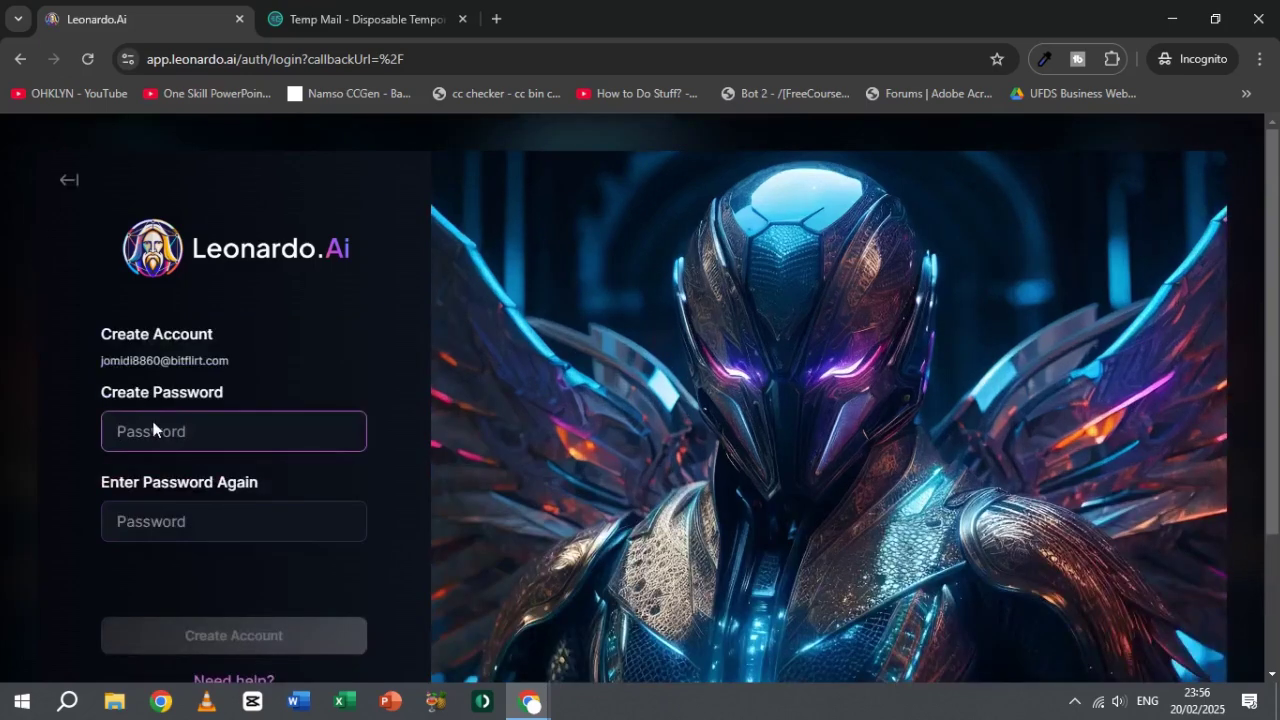
type("Abcd")
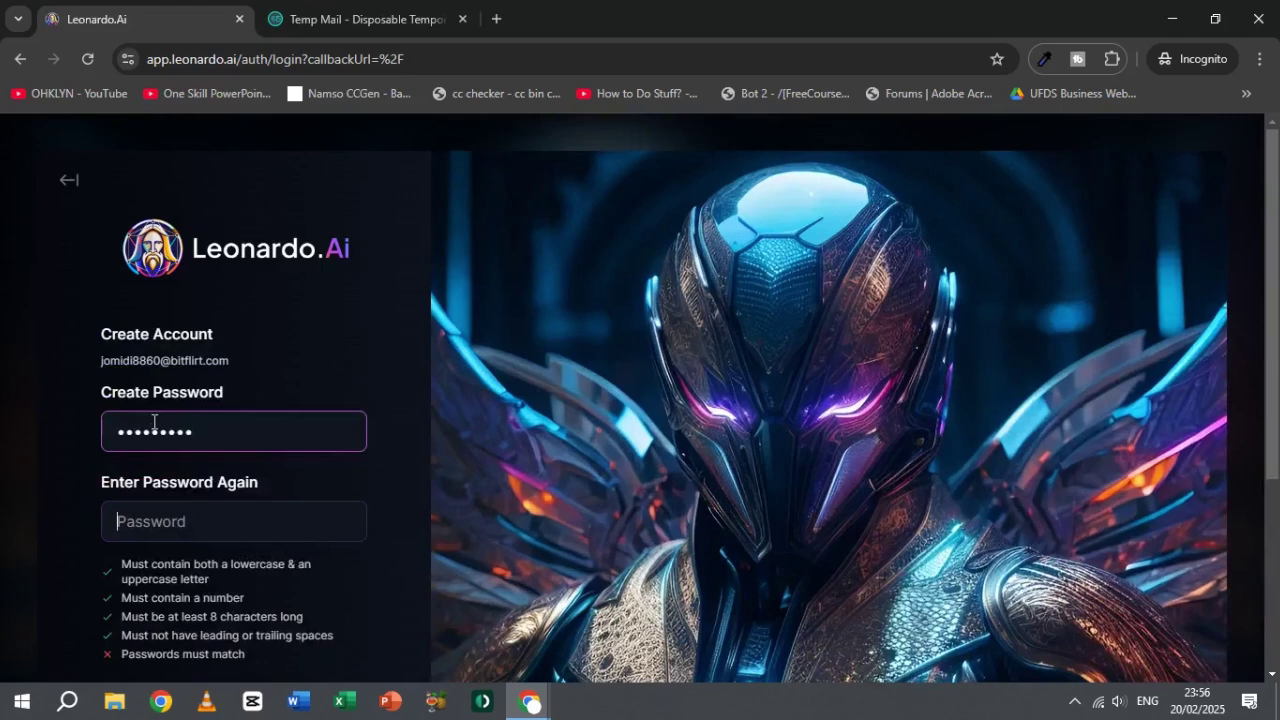
key("Tab")
type("Ab")
scroll(555, 397, "down", 3)
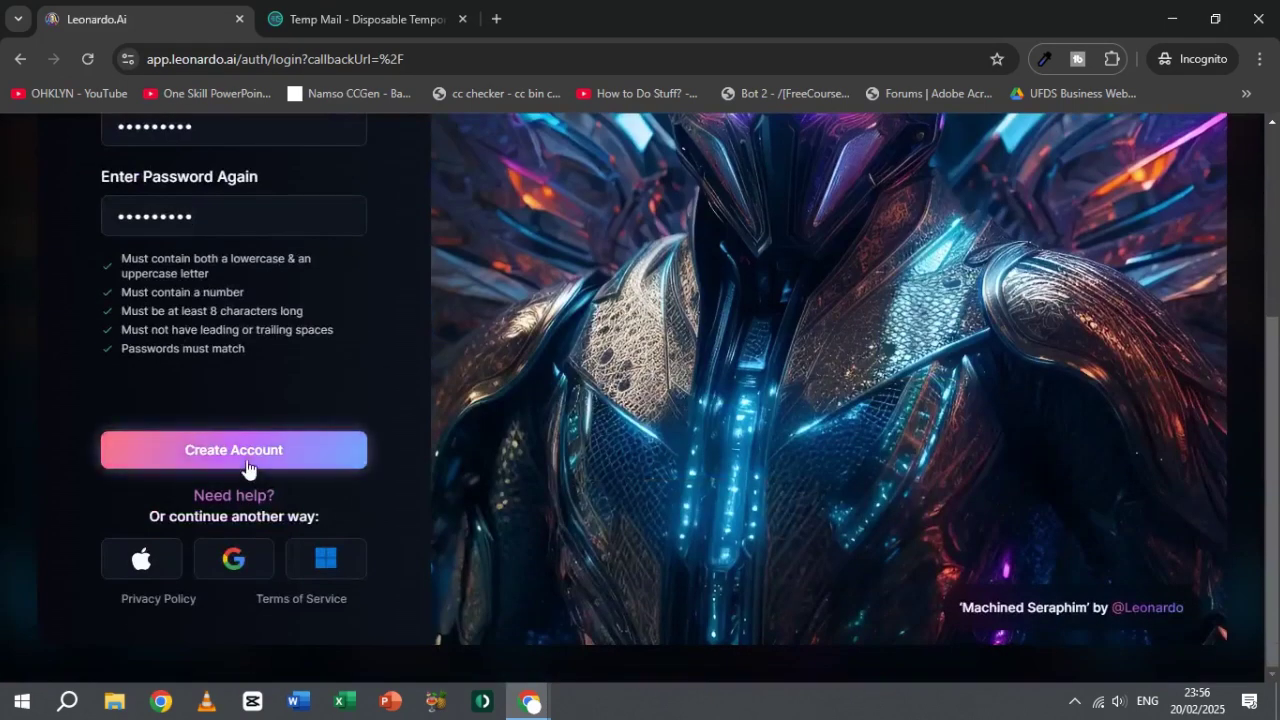
left_click(326, 458)
left_click(323, 22)
scroll(711, 420, "down", 3)
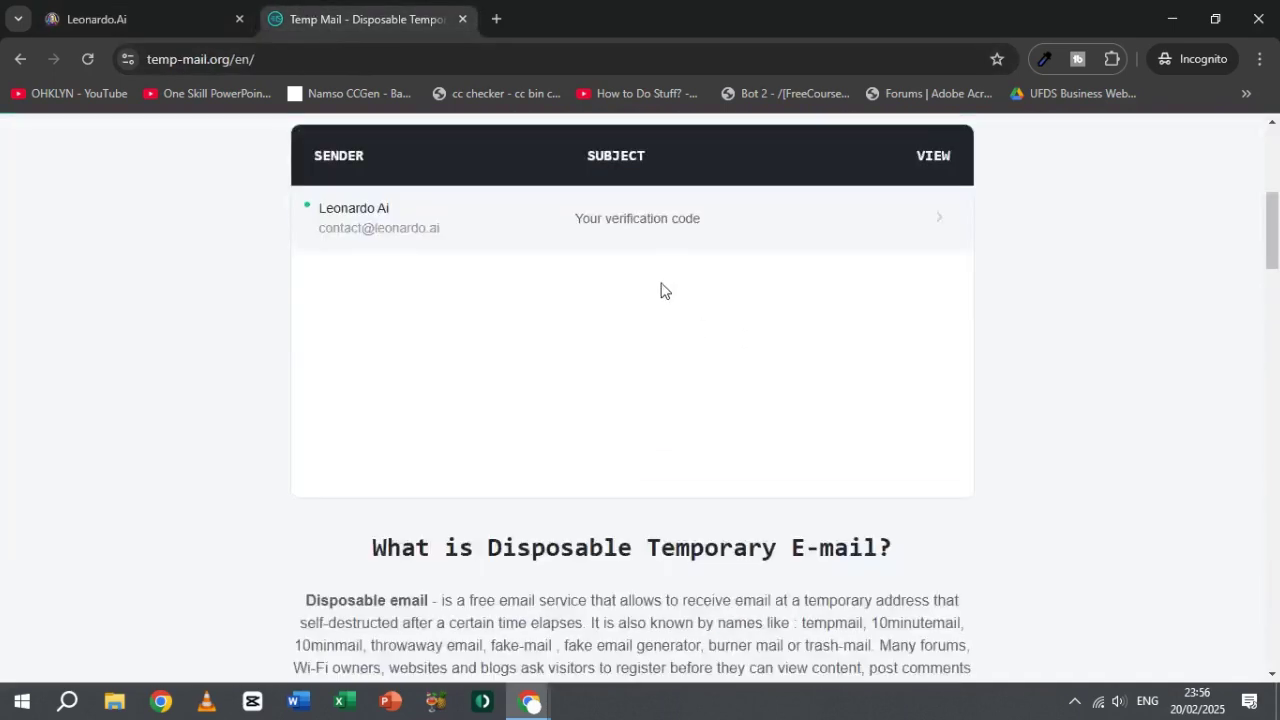
Step: Copy the code from the 'Your verification code' email and submit it on Leonardo.Ai's verification page
left_click(648, 222)
scroll(600, 510, "down", 3)
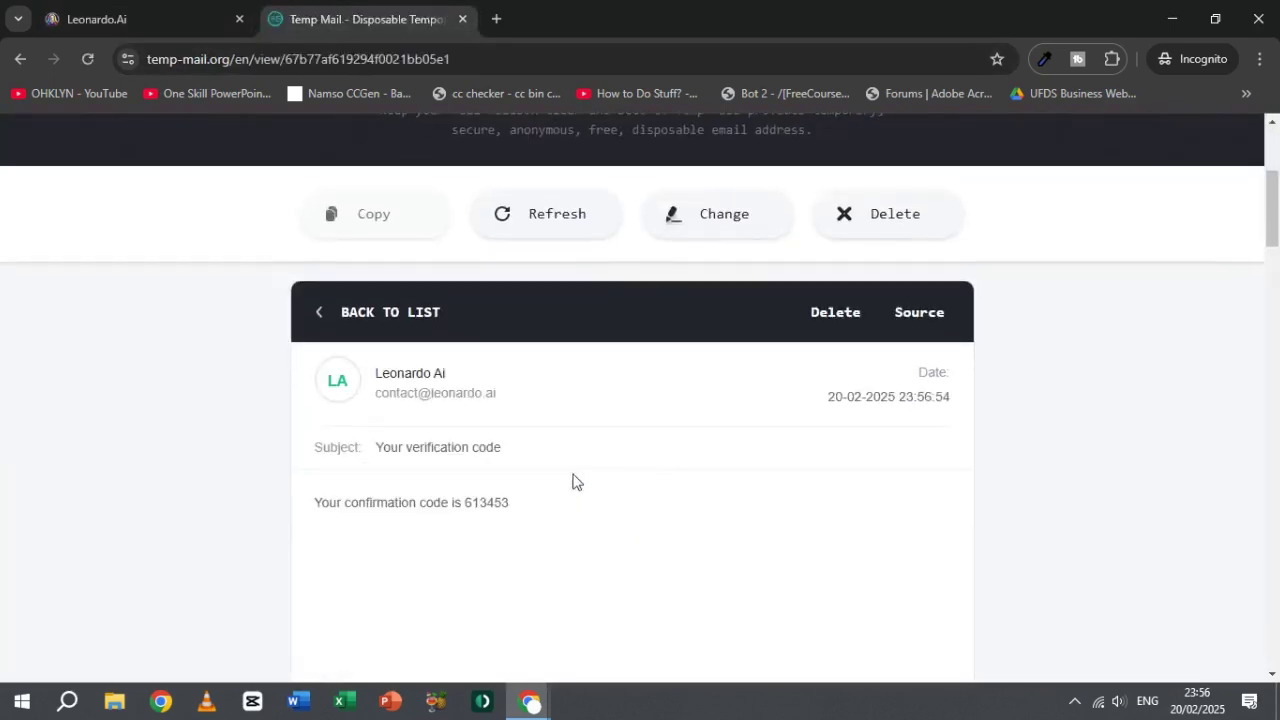
double_click(494, 508)
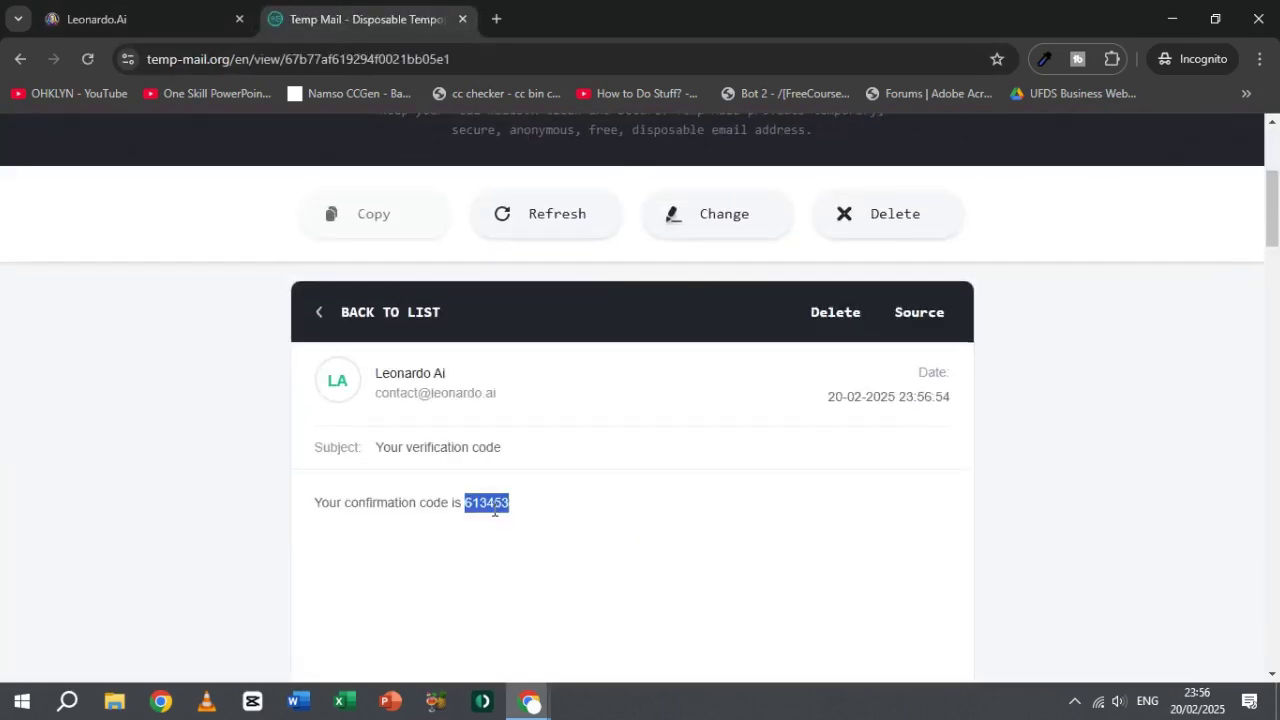
left_click(196, 24)
left_click(260, 291)
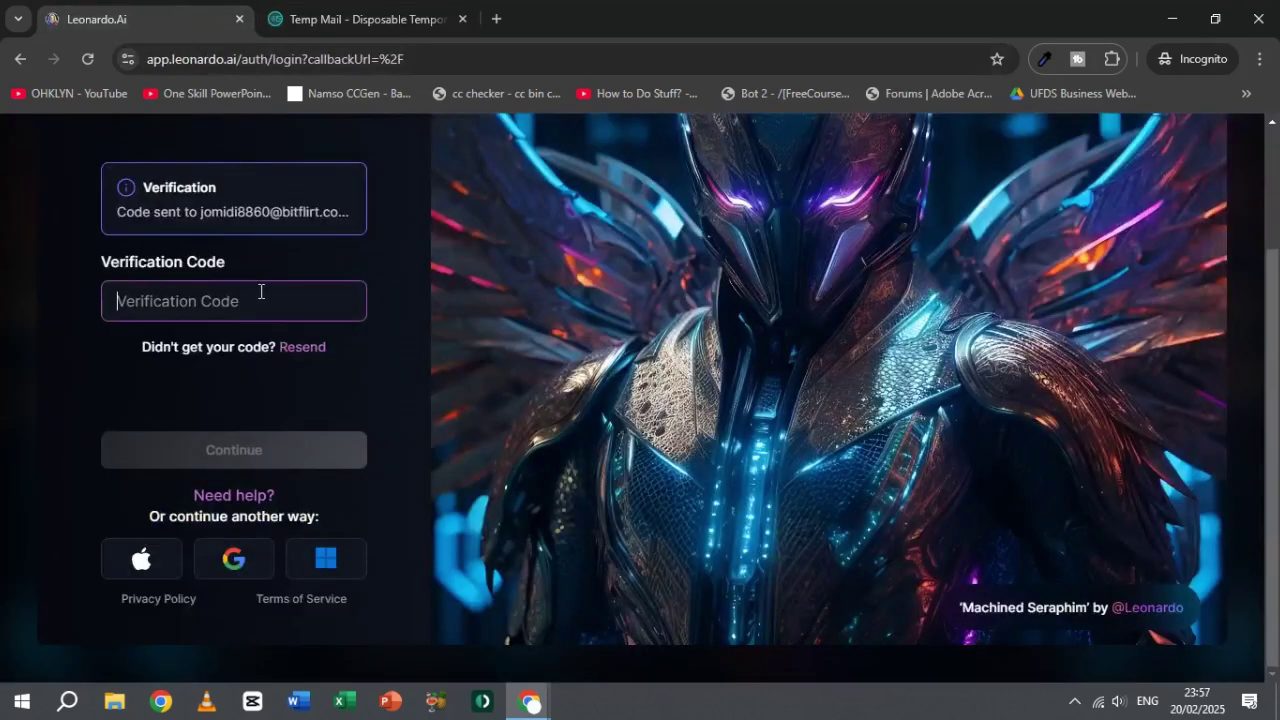
key("ctrl+v")
left_click(266, 451)
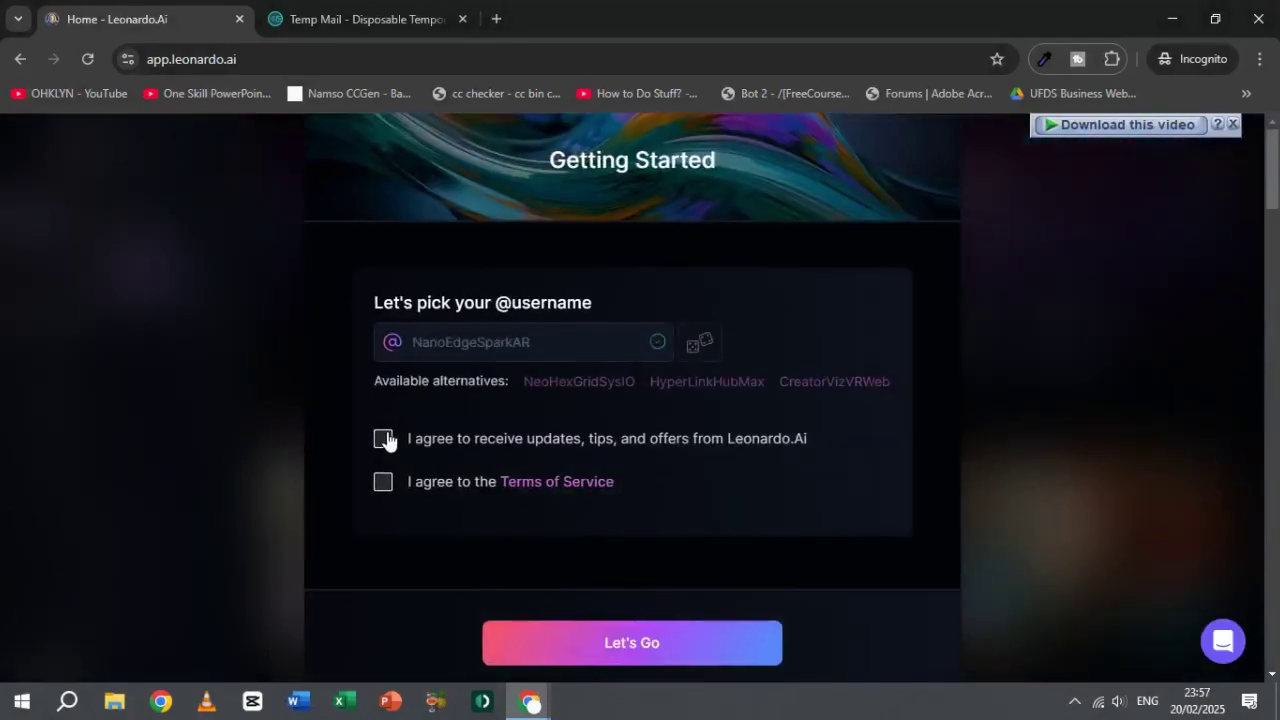
Step: Accept the updates and Terms of Service agreements, skip the promo, and open Image Creation
left_click(384, 439)
left_click(382, 483)
left_click(637, 660)
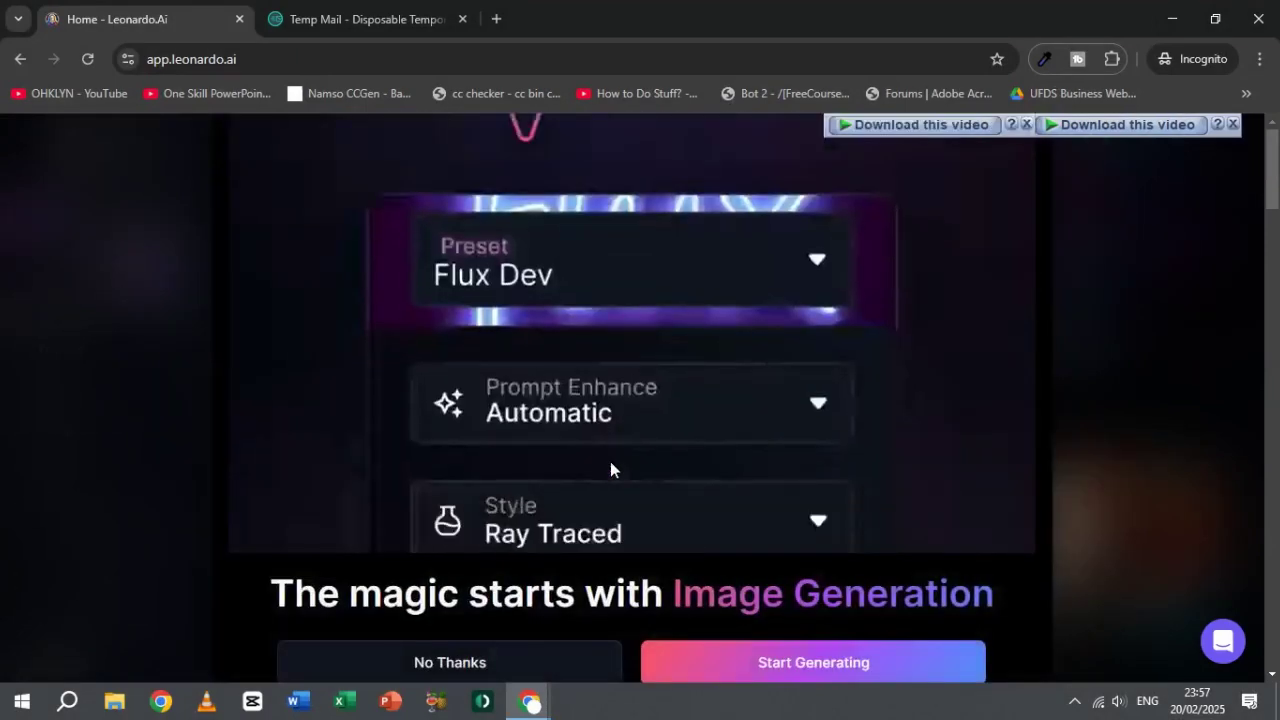
left_click(518, 660)
left_click(737, 360)
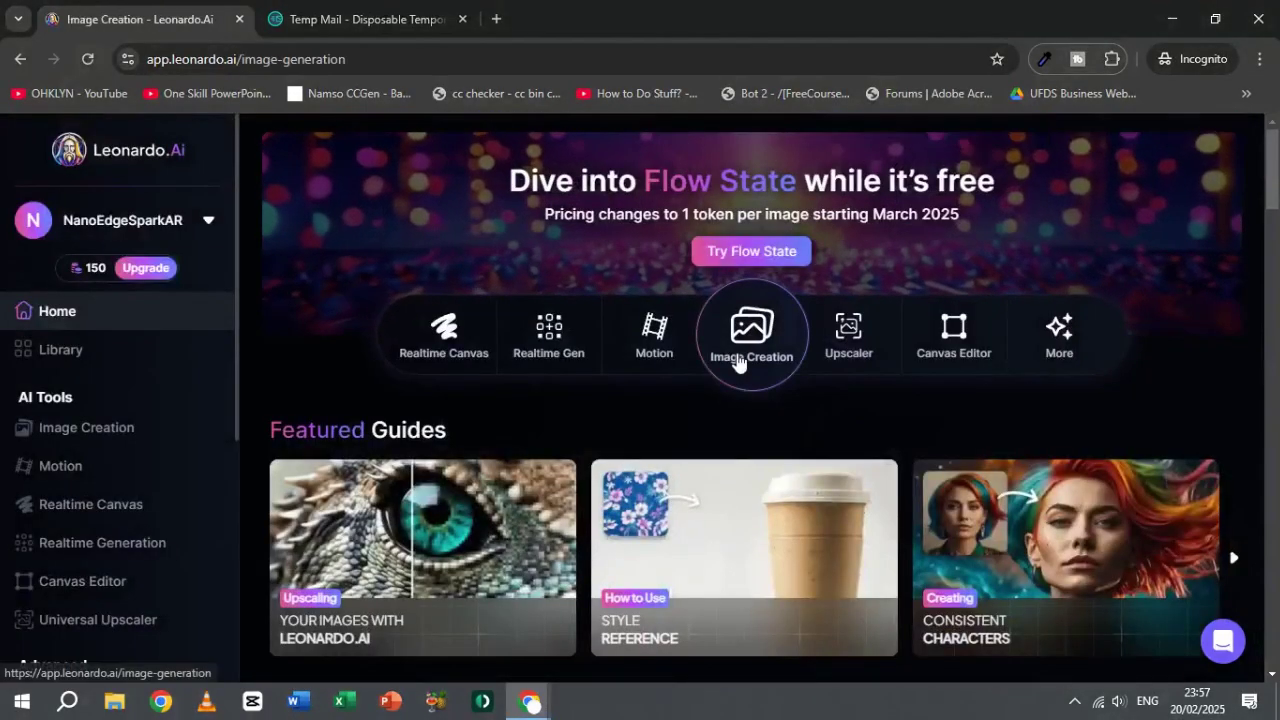
left_click(531, 201)
Step: Enter the prompt 'Lion' and generate three batches of lion images
type("L")
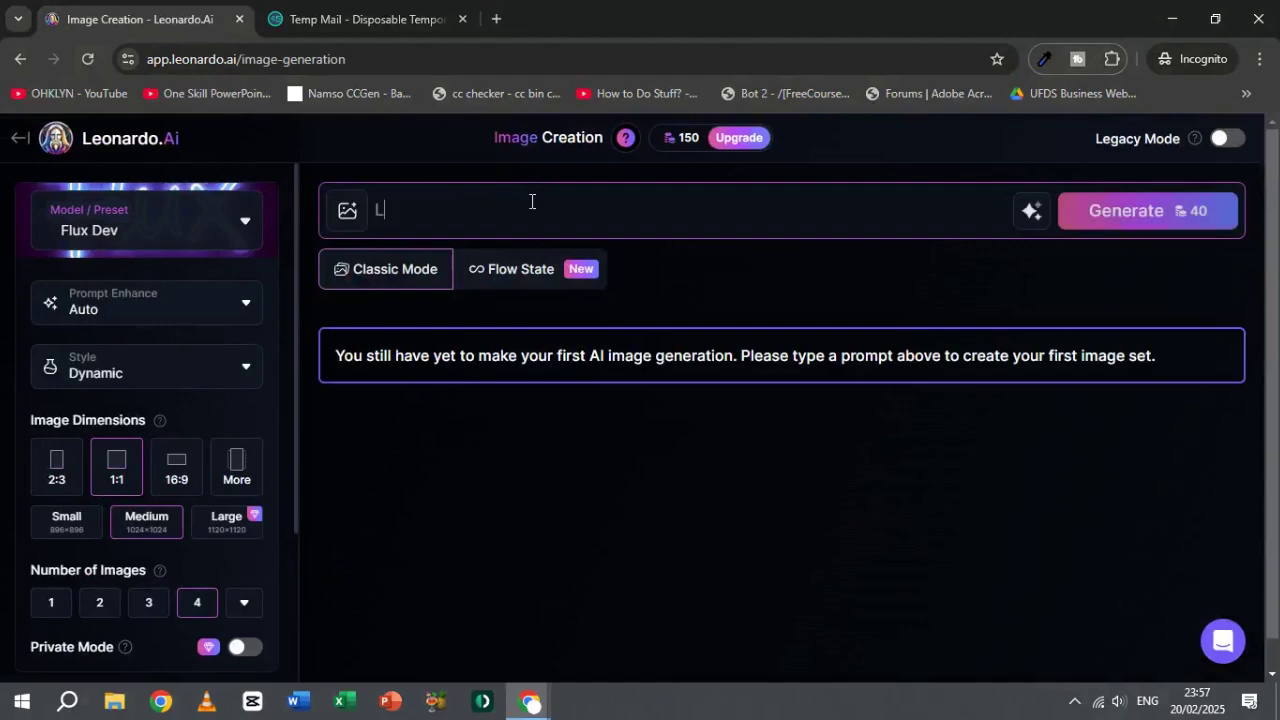
type("ion")
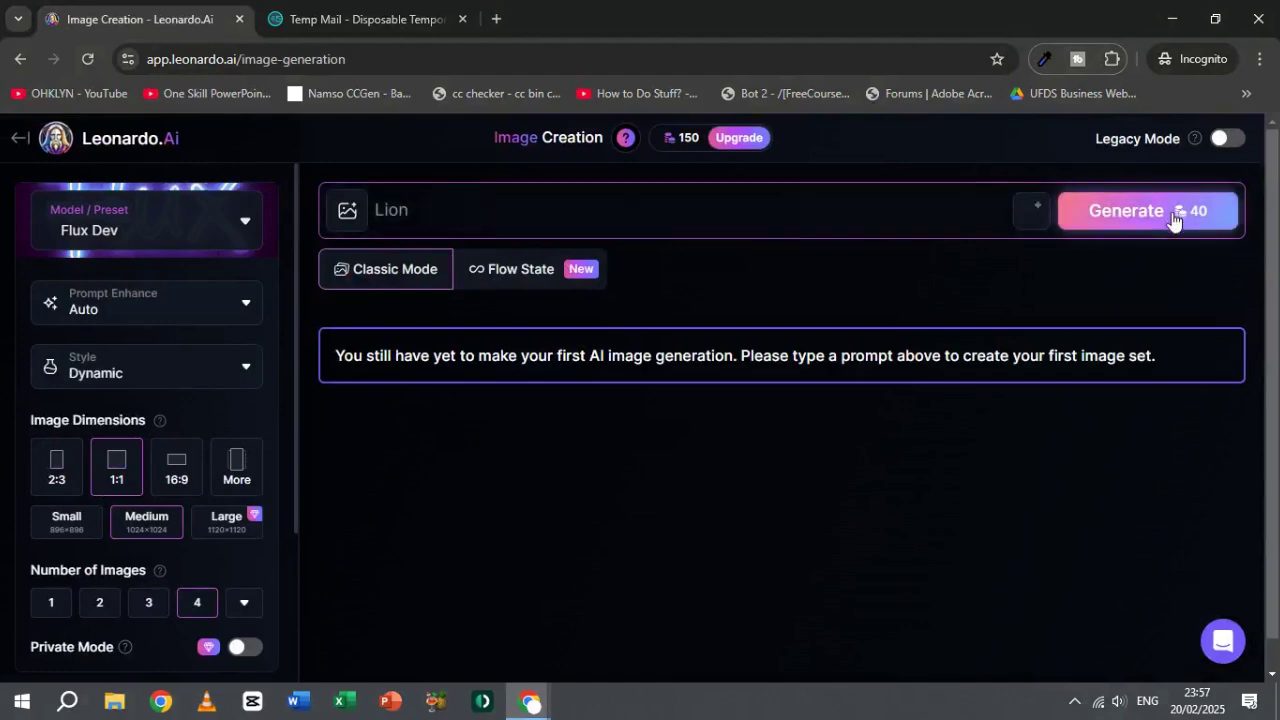
left_click(1172, 218)
left_click(201, 240)
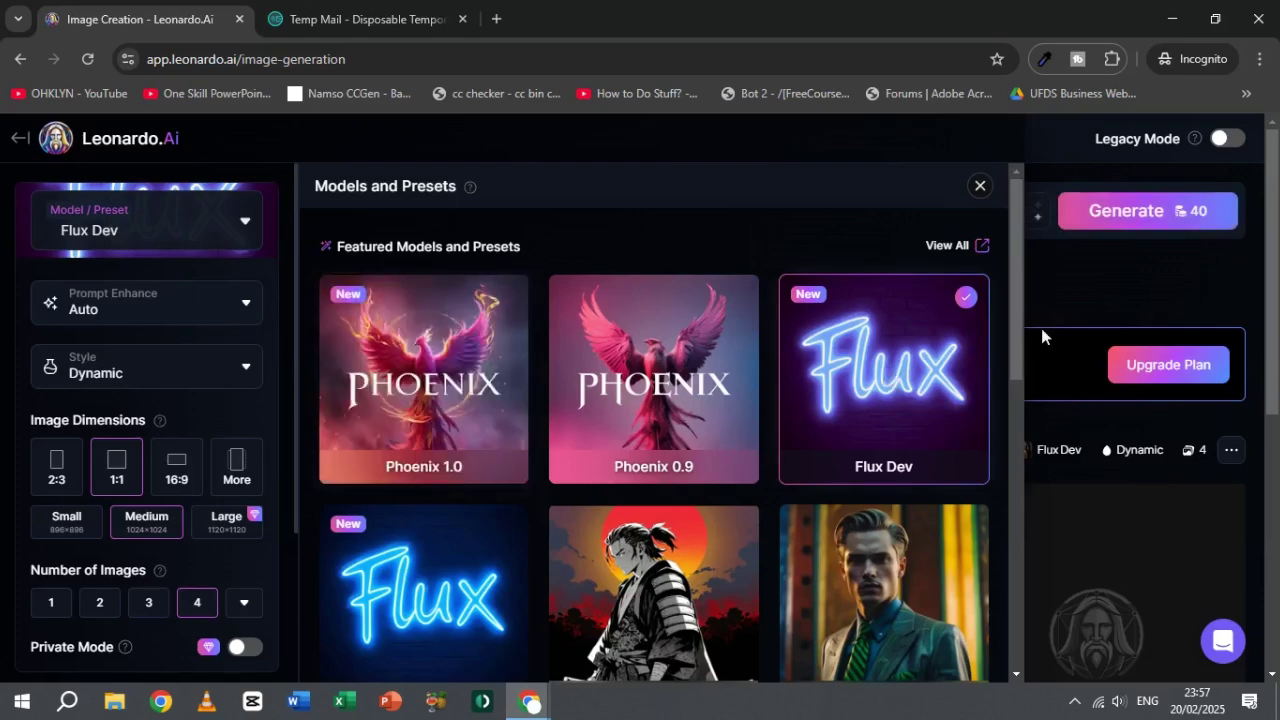
left_click(1154, 270)
mouse_move(700, 145)
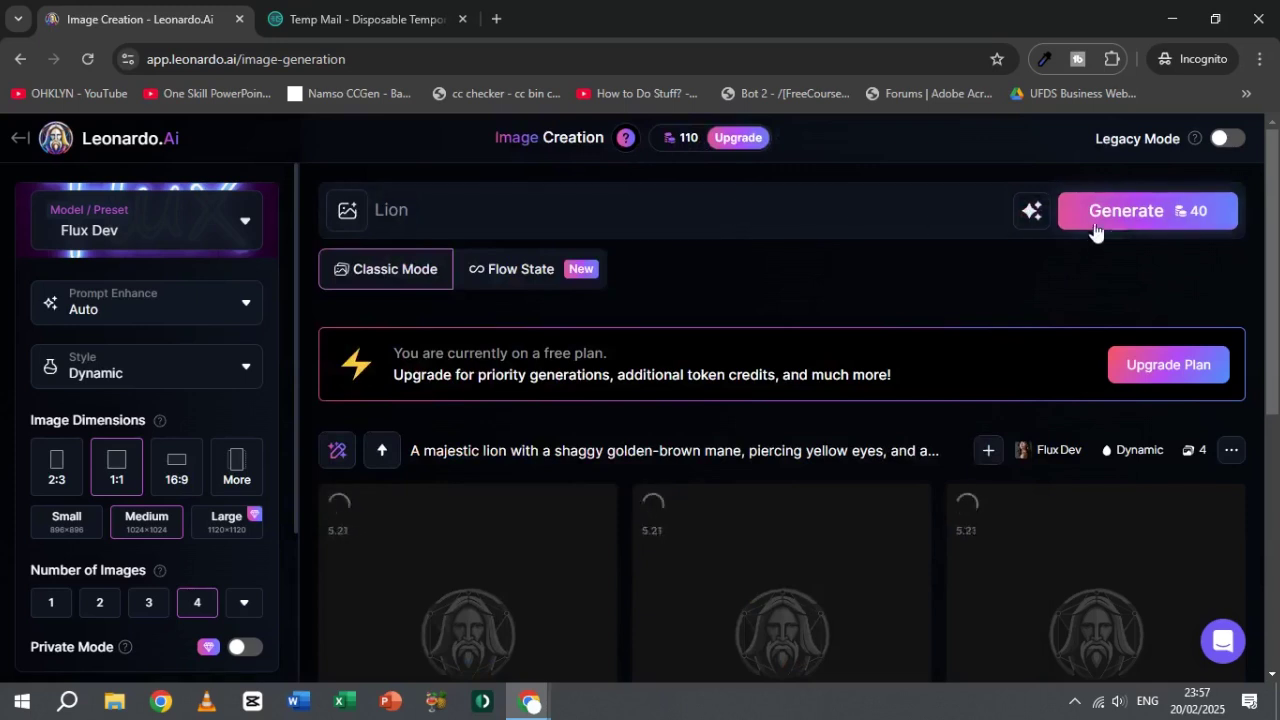
left_click(1130, 212)
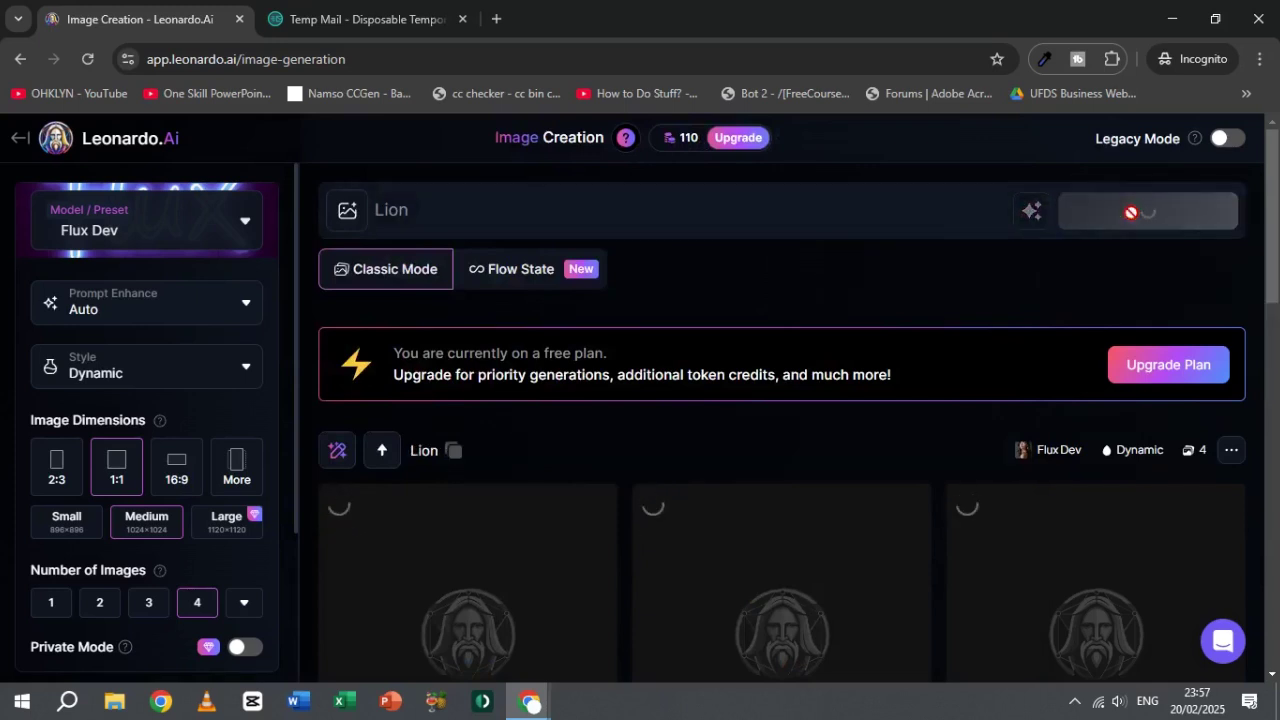
left_click(1155, 212)
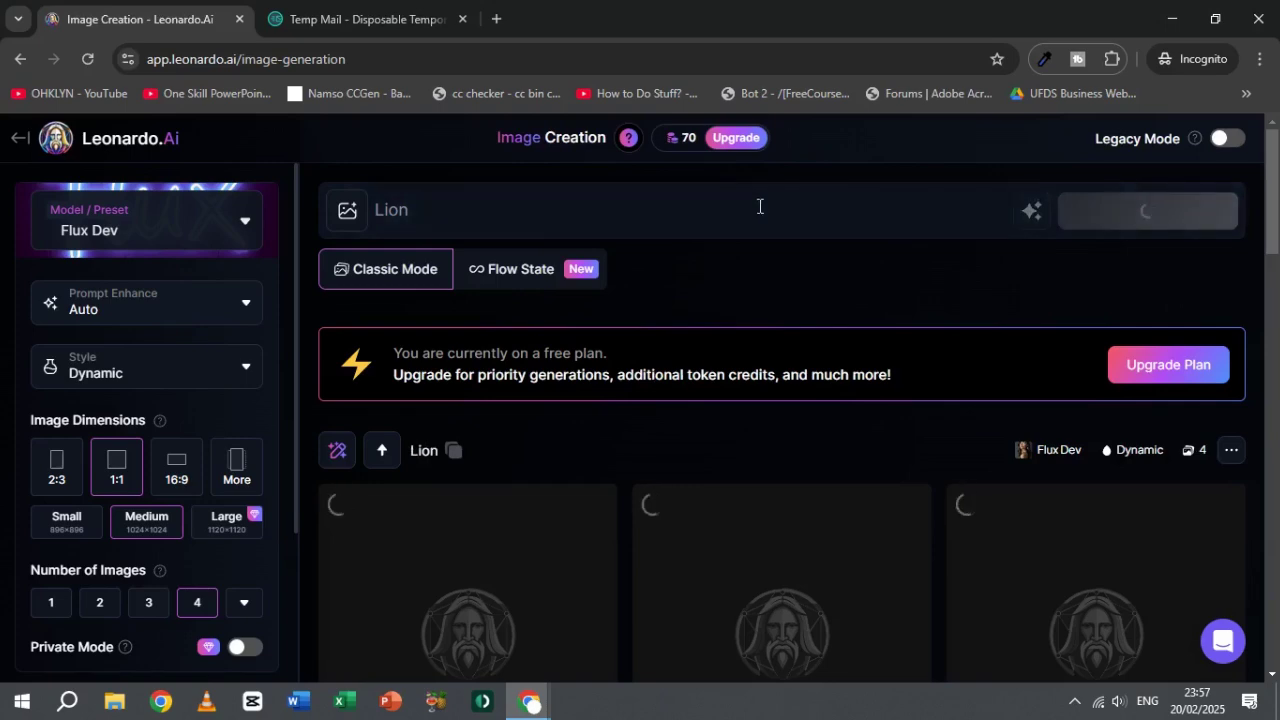
Step: Switch the preset to Phoenix 1.0, generate Lion images again, and dismiss the upgrade offer
left_click(120, 222)
left_click(401, 313)
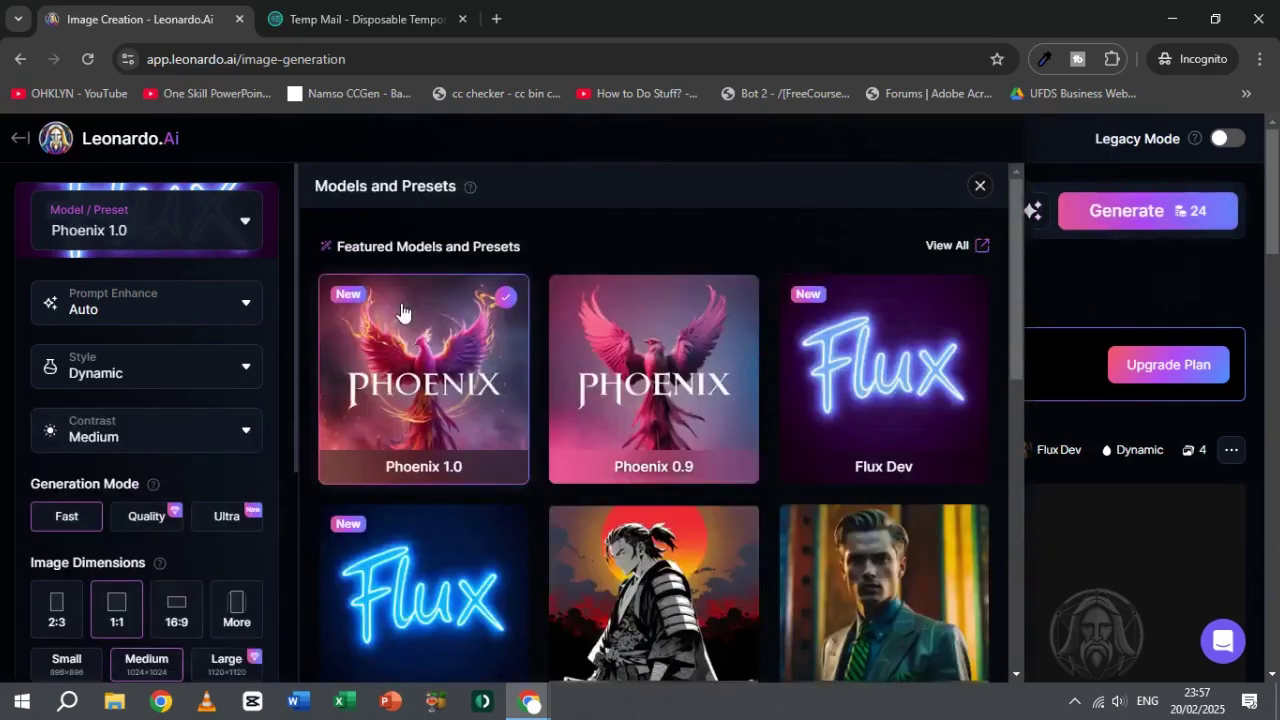
left_click(1199, 222)
left_click(1199, 222)
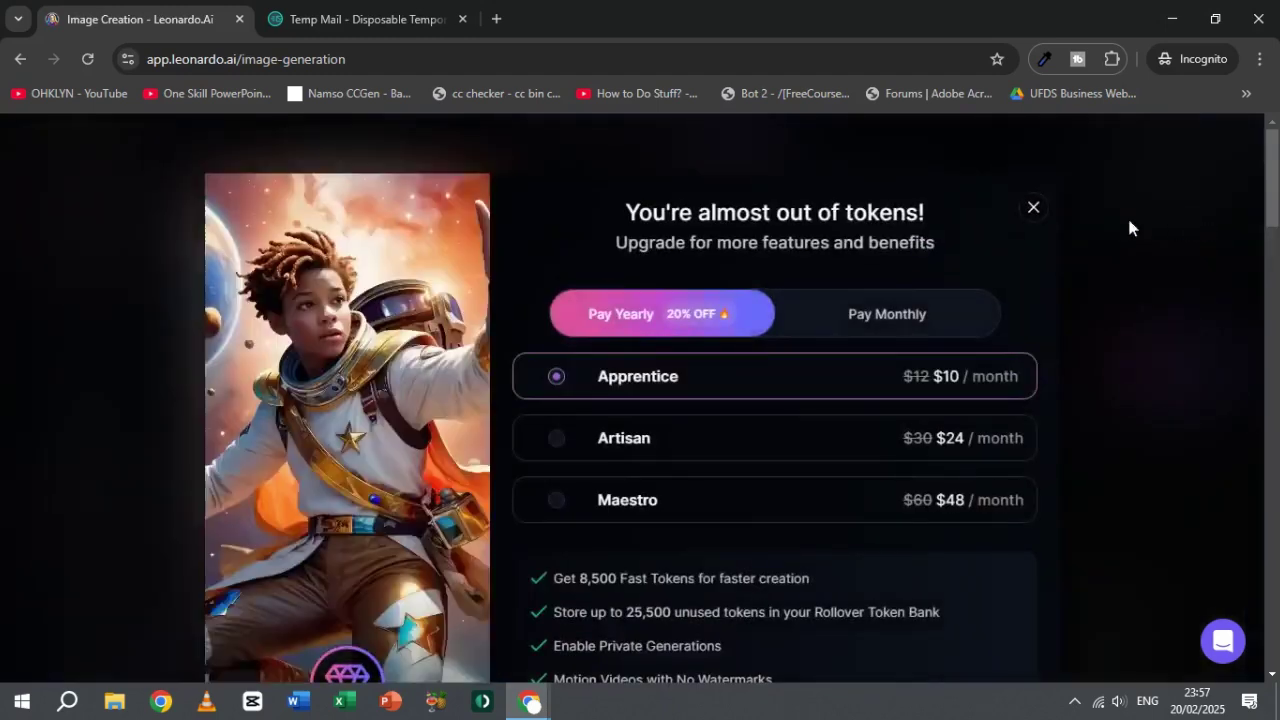
left_click(1034, 211)
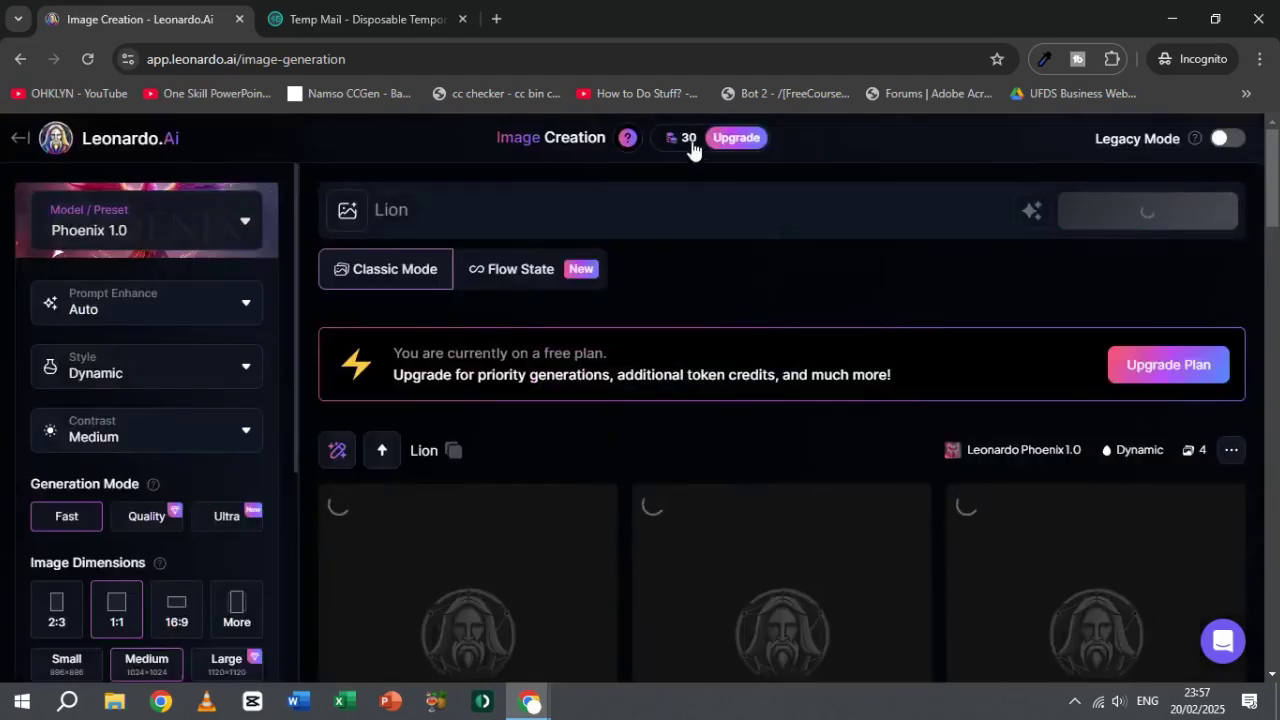
Step: Review the lion results, closing the generation options and prompt-editing popups
mouse_move(690, 146)
scroll(737, 368, "down", 10)
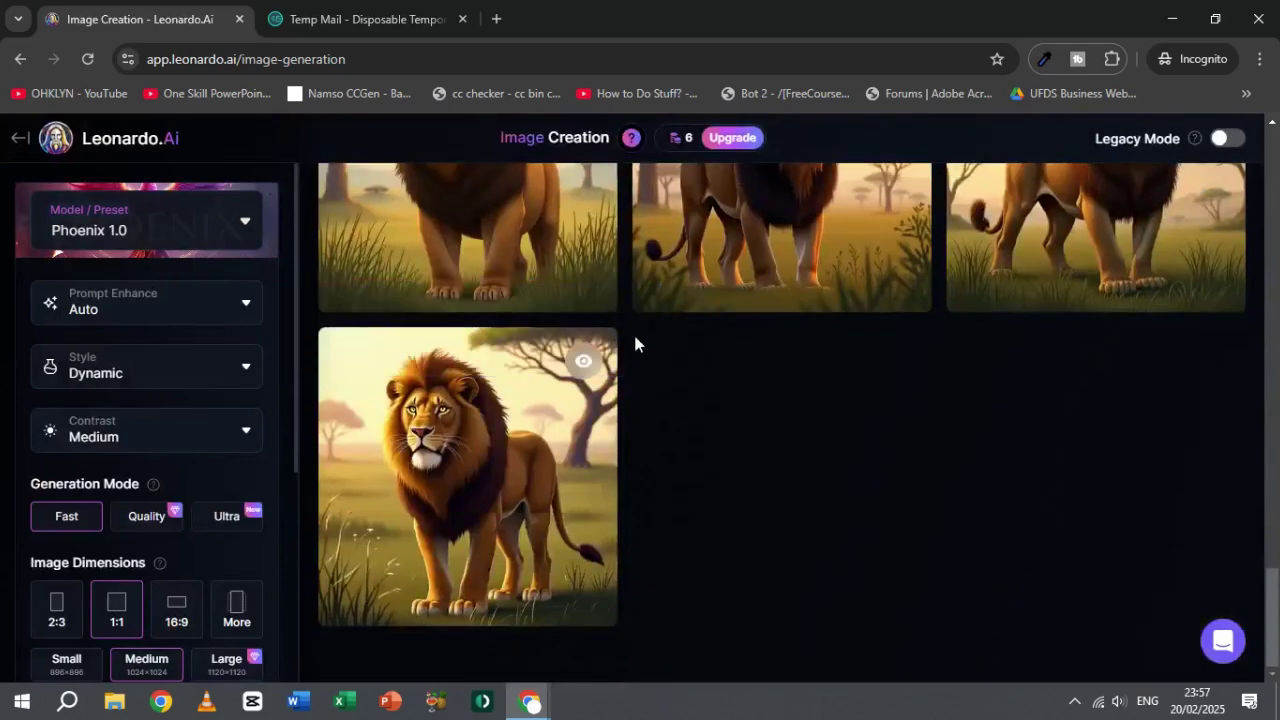
scroll(770, 497, "down", 4)
scroll(770, 497, "up", 4)
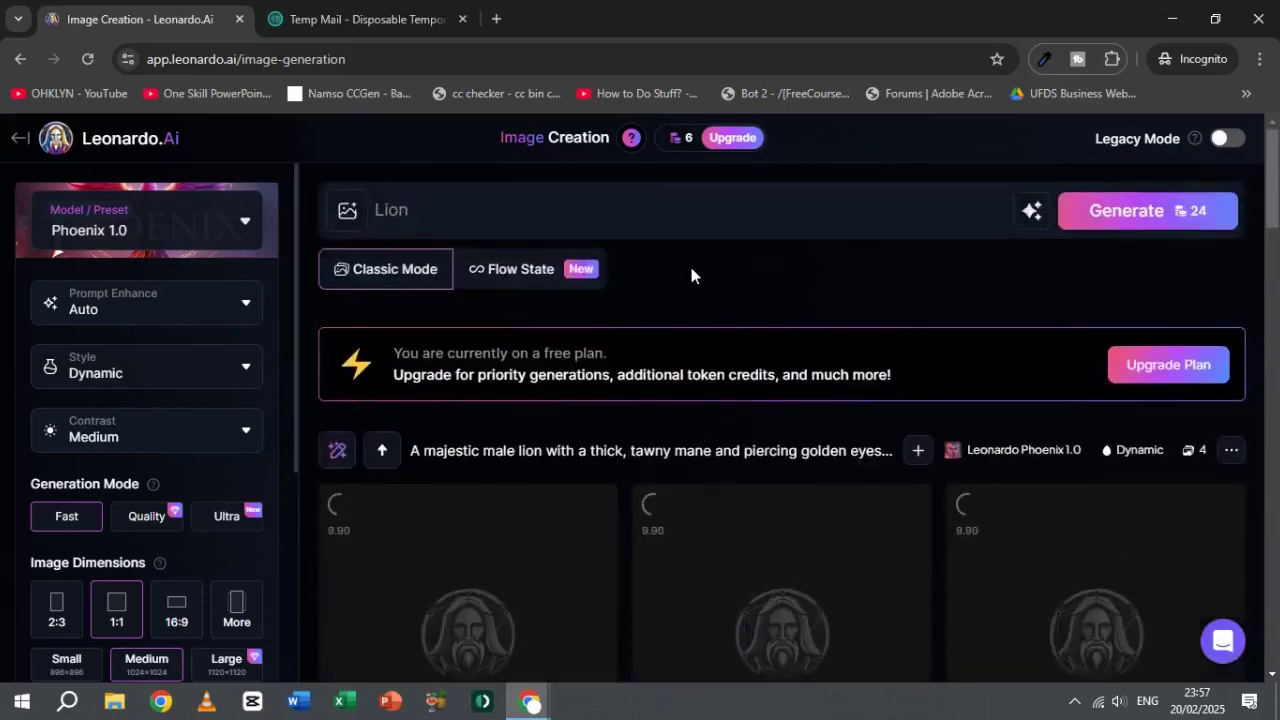
scroll(423, 477, "down", 9)
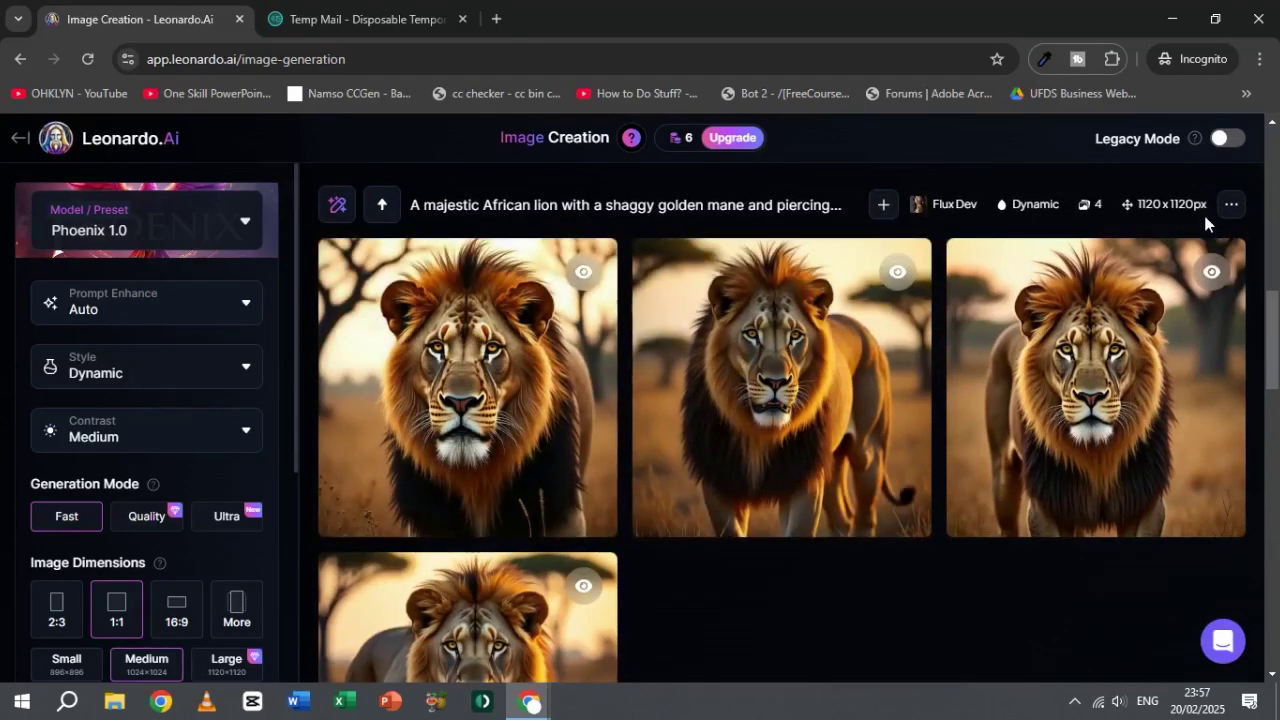
left_click(1231, 204)
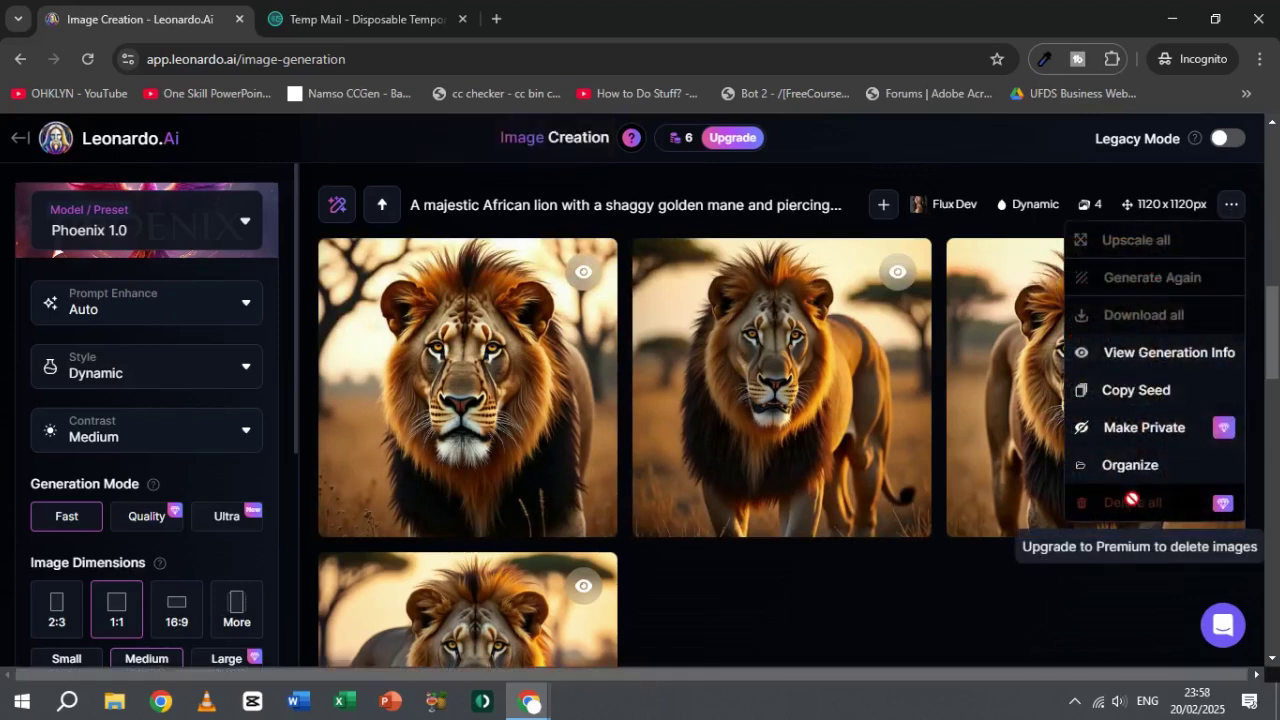
left_click(928, 582)
scroll(791, 400, "up", 3)
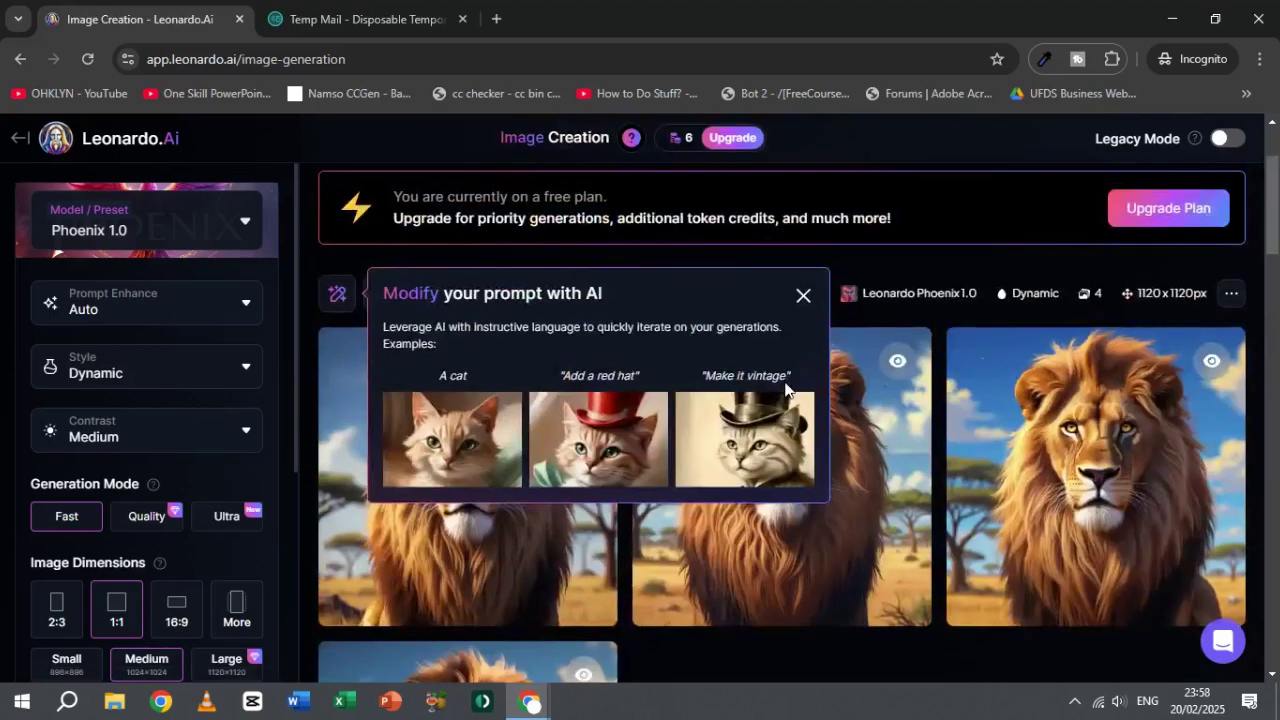
left_click(803, 451)
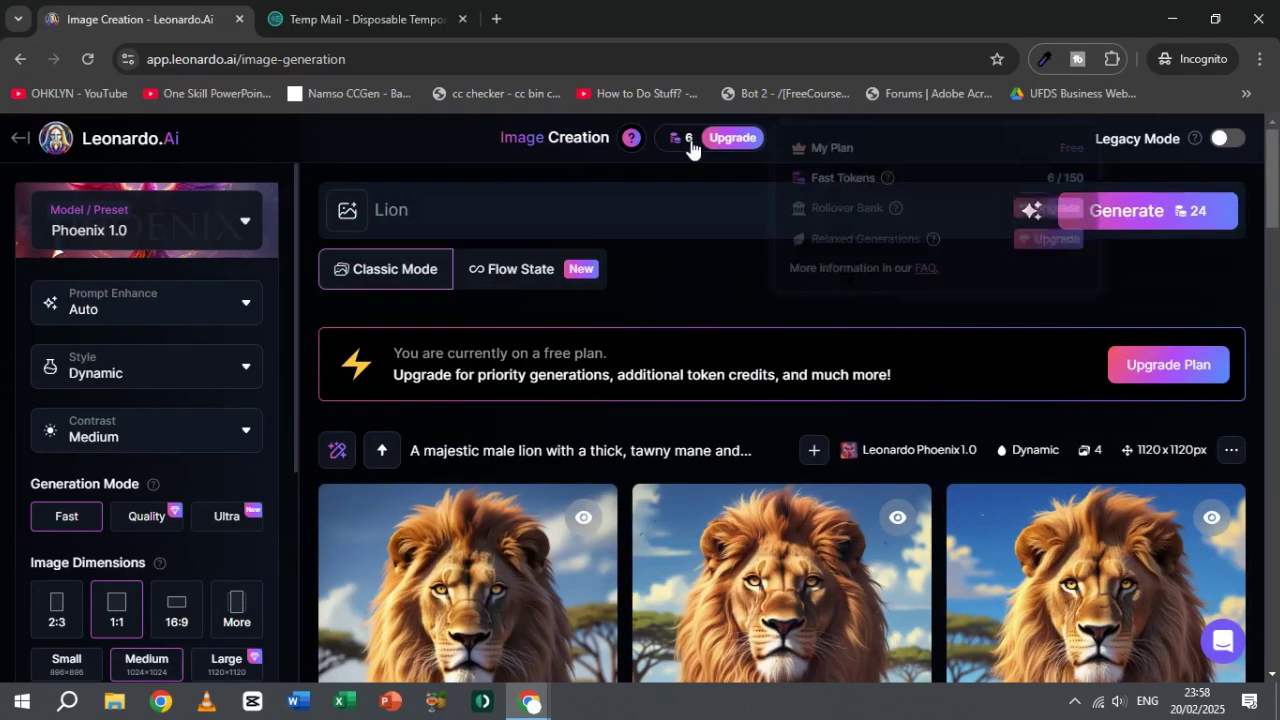
Step: Open the account settings from the home dashboard, briefly checking the Temp Mail inbox
left_click(20, 137)
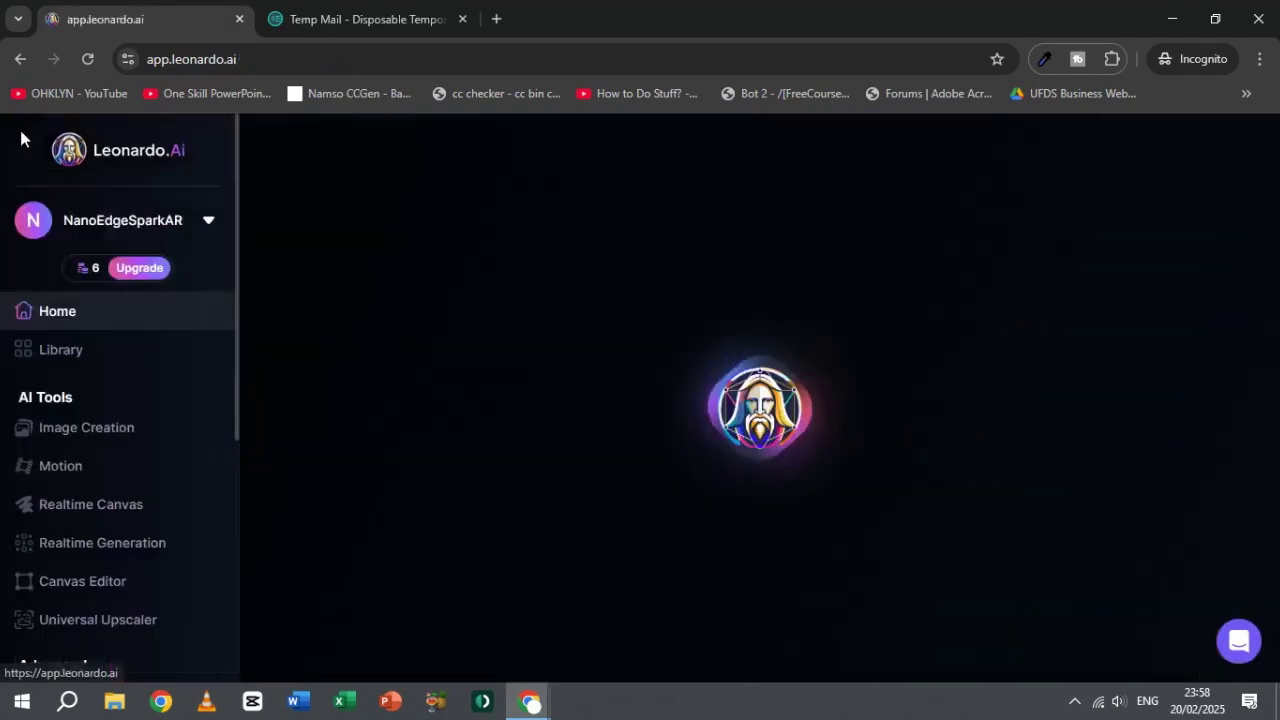
left_click(170, 225)
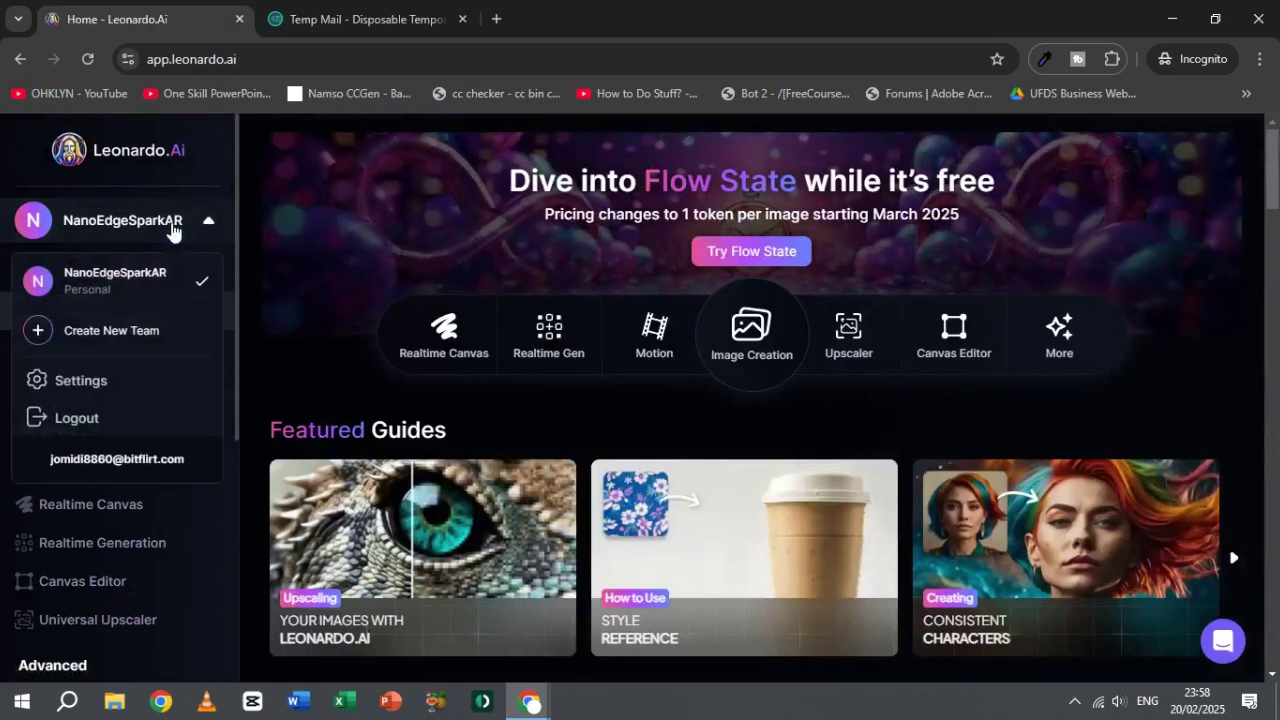
left_click(77, 380)
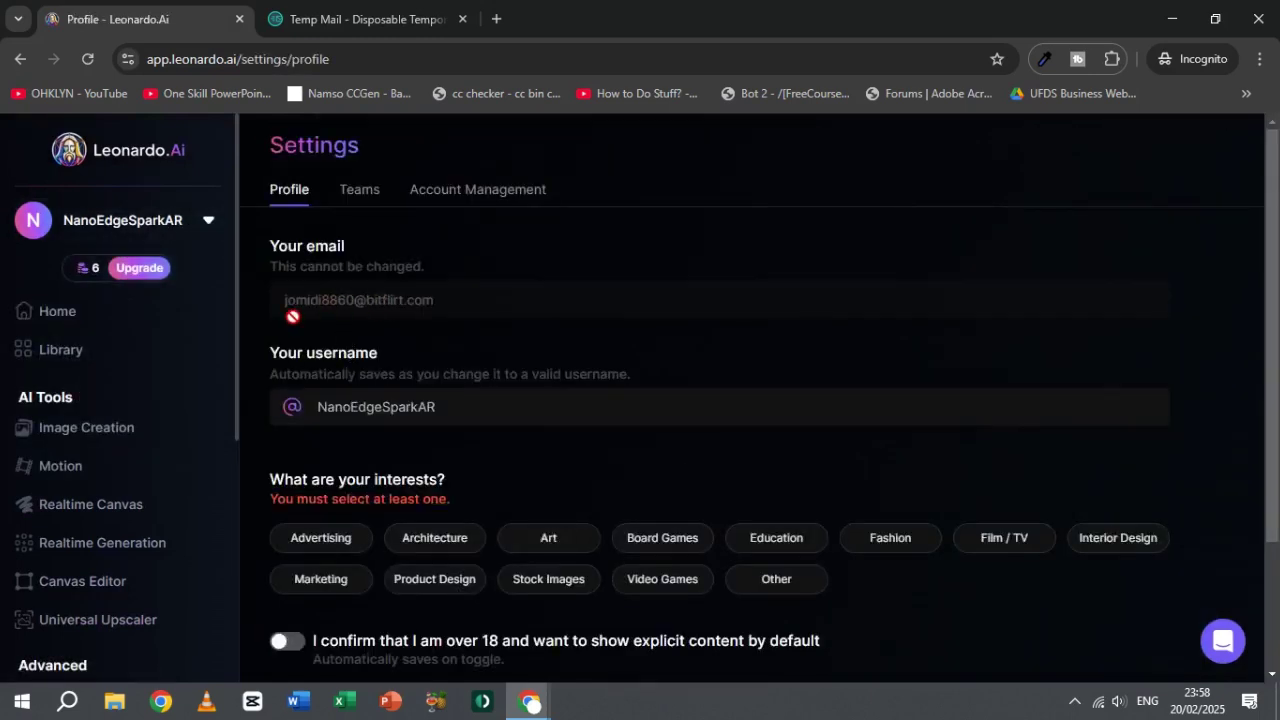
left_click(360, 19)
scroll(493, 283, "up", 3)
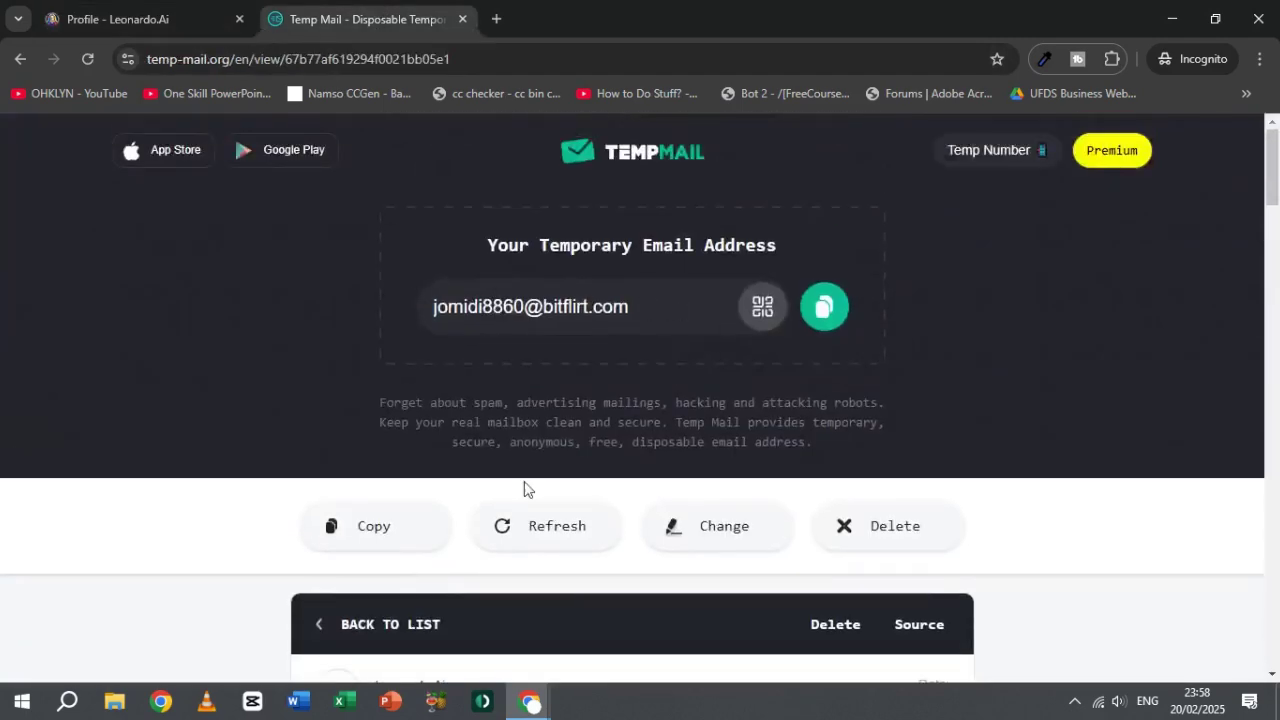
left_click(386, 625)
scroll(747, 416, "down", 2)
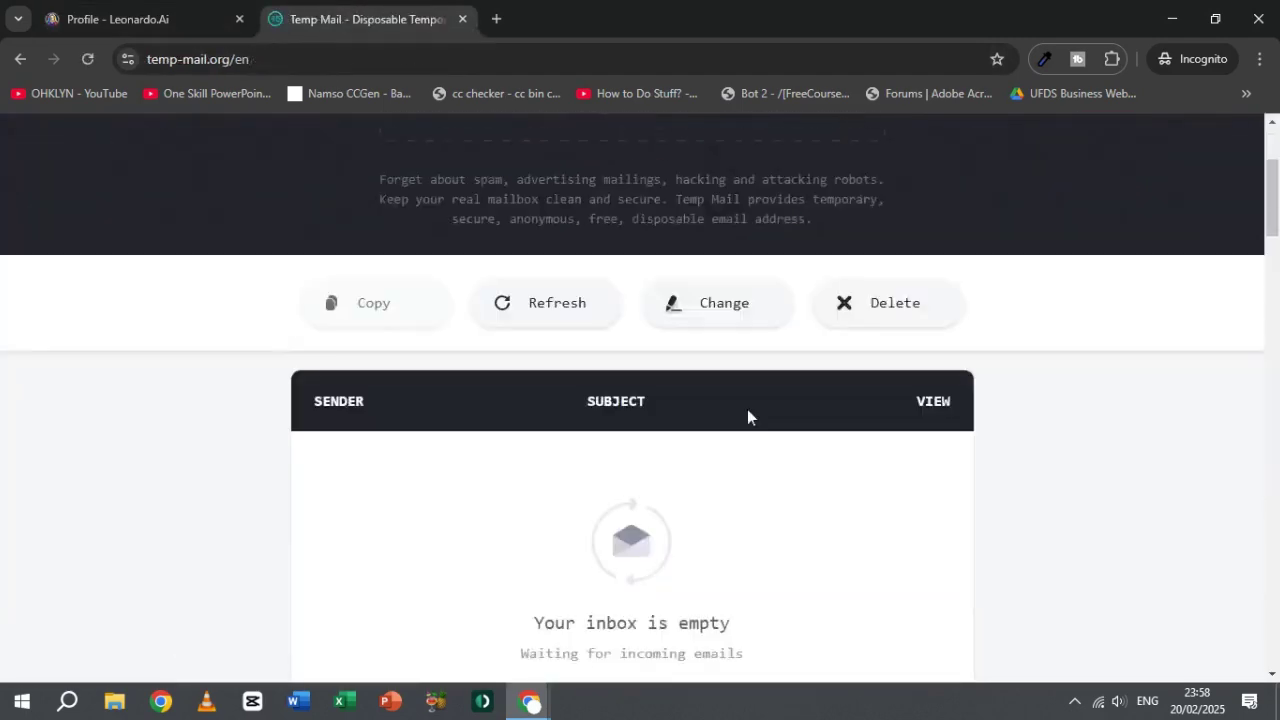
scroll(747, 416, "down", 1)
left_click(118, 19)
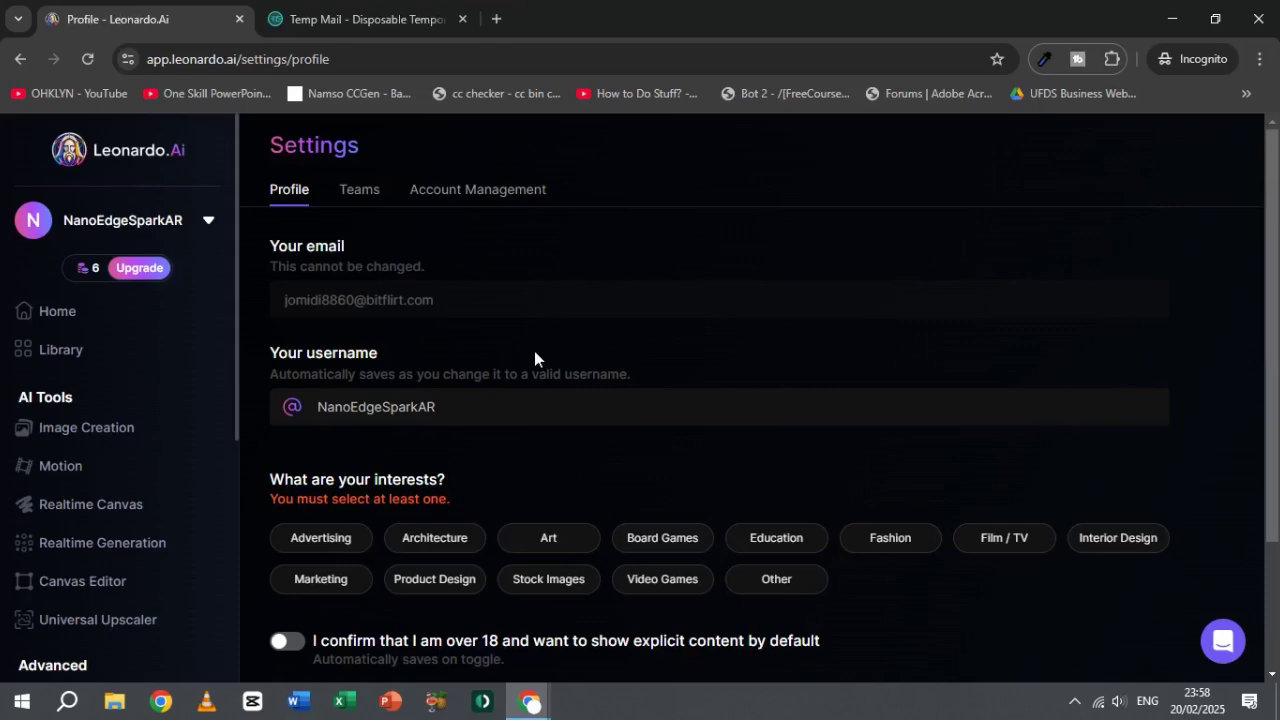
Step: Delete the account under Account Management, pasting its username to confirm
left_click(474, 195)
left_click(318, 308)
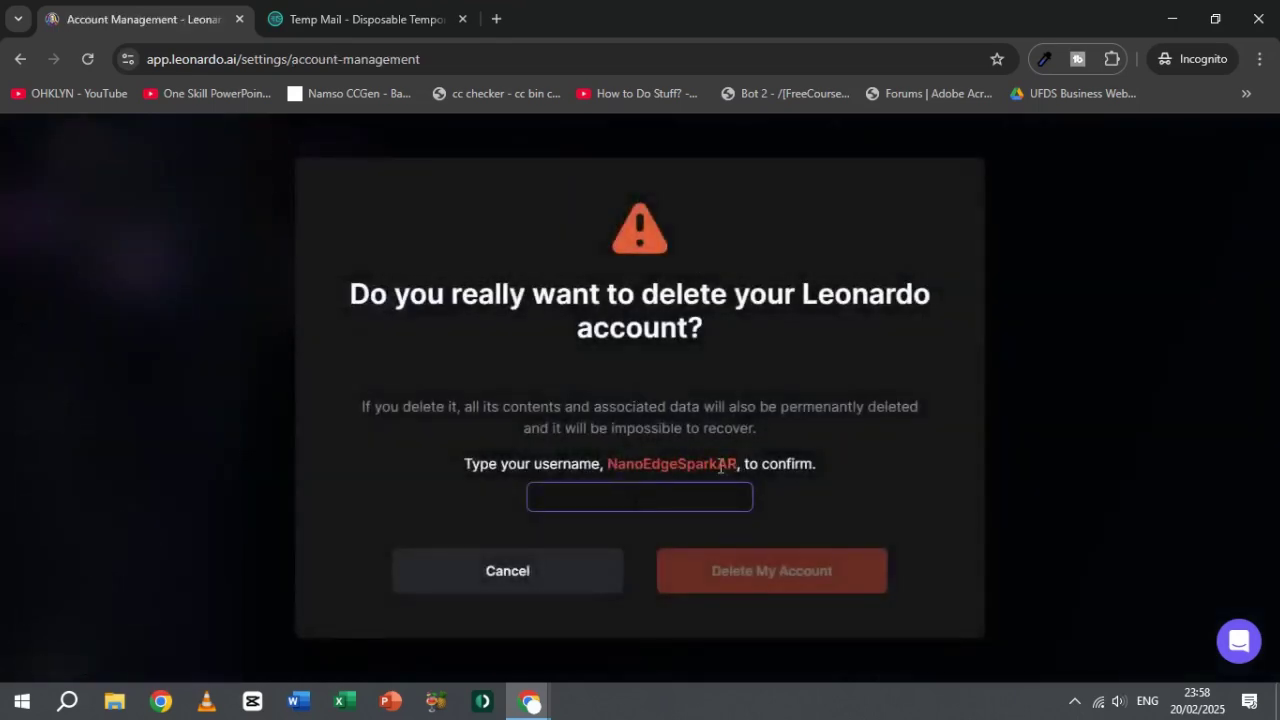
double_click(669, 460)
key("ctrl+c")
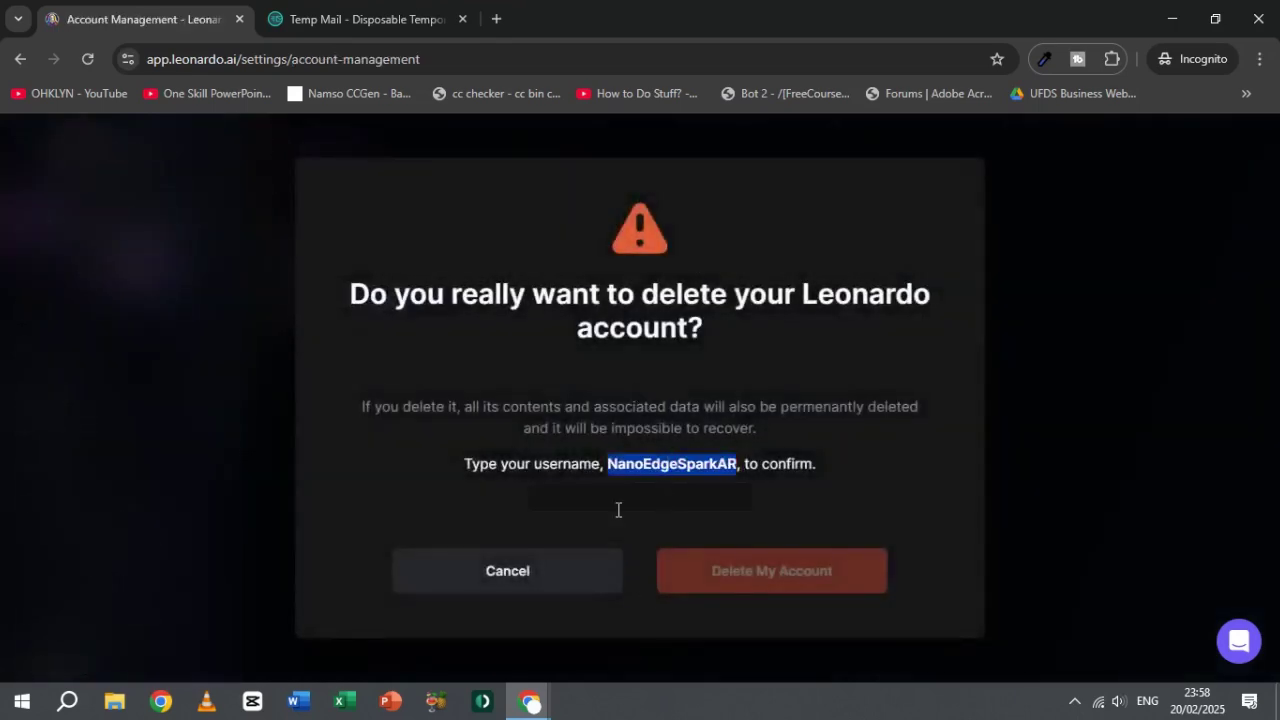
left_click(618, 505)
key("ctrl+v")
left_click(797, 572)
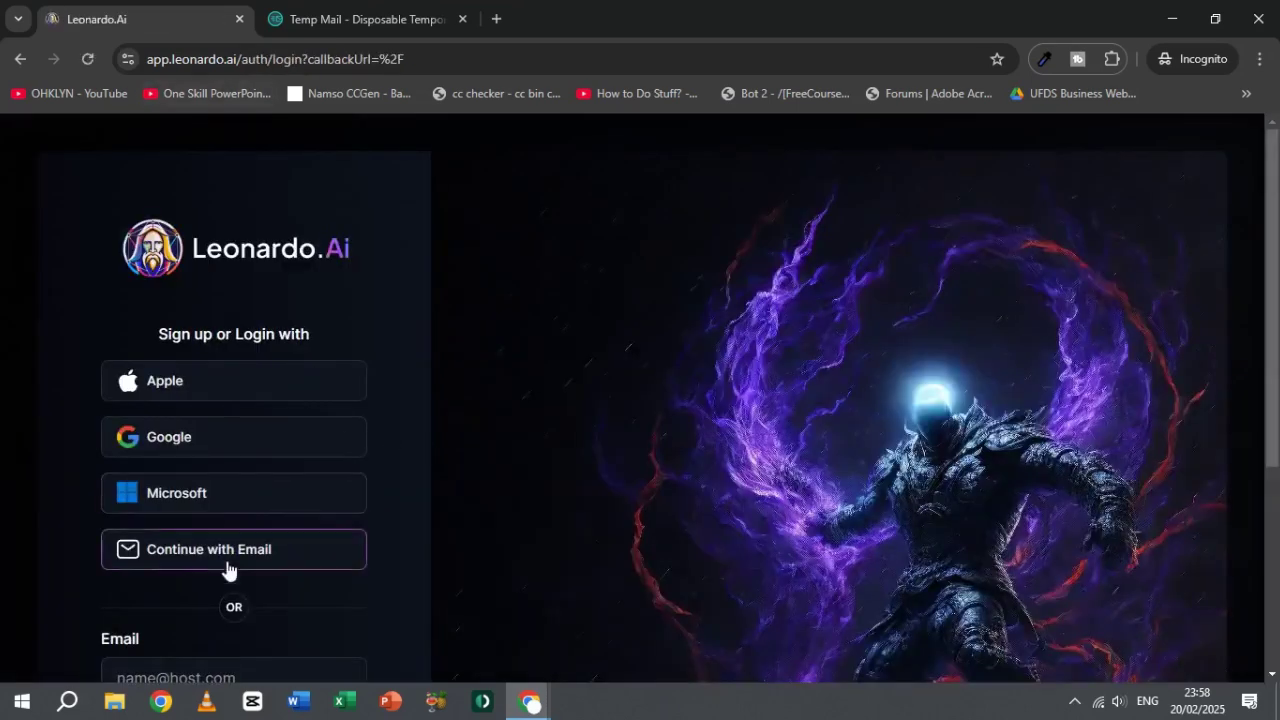
Step: Choose email sign-up and copy the temporary email address from Temp Mail
left_click(236, 540)
left_click(242, 462)
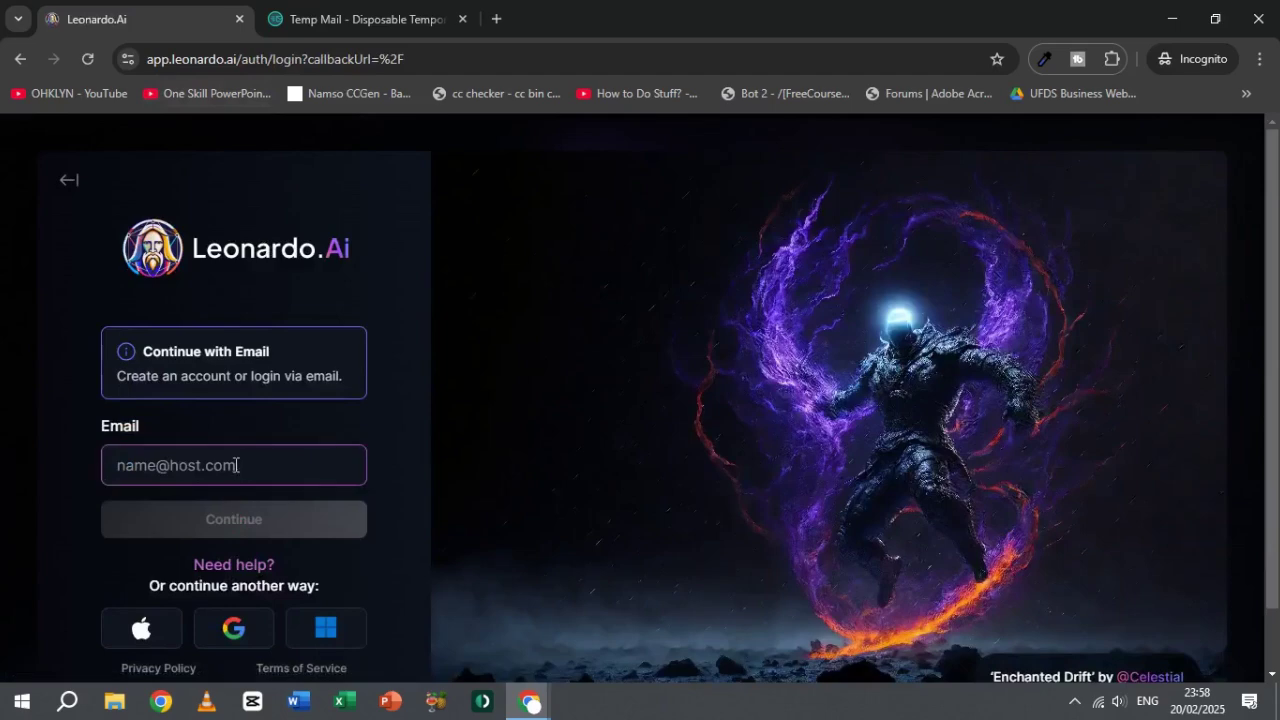
left_click(318, 14)
scroll(810, 300, "up", 3)
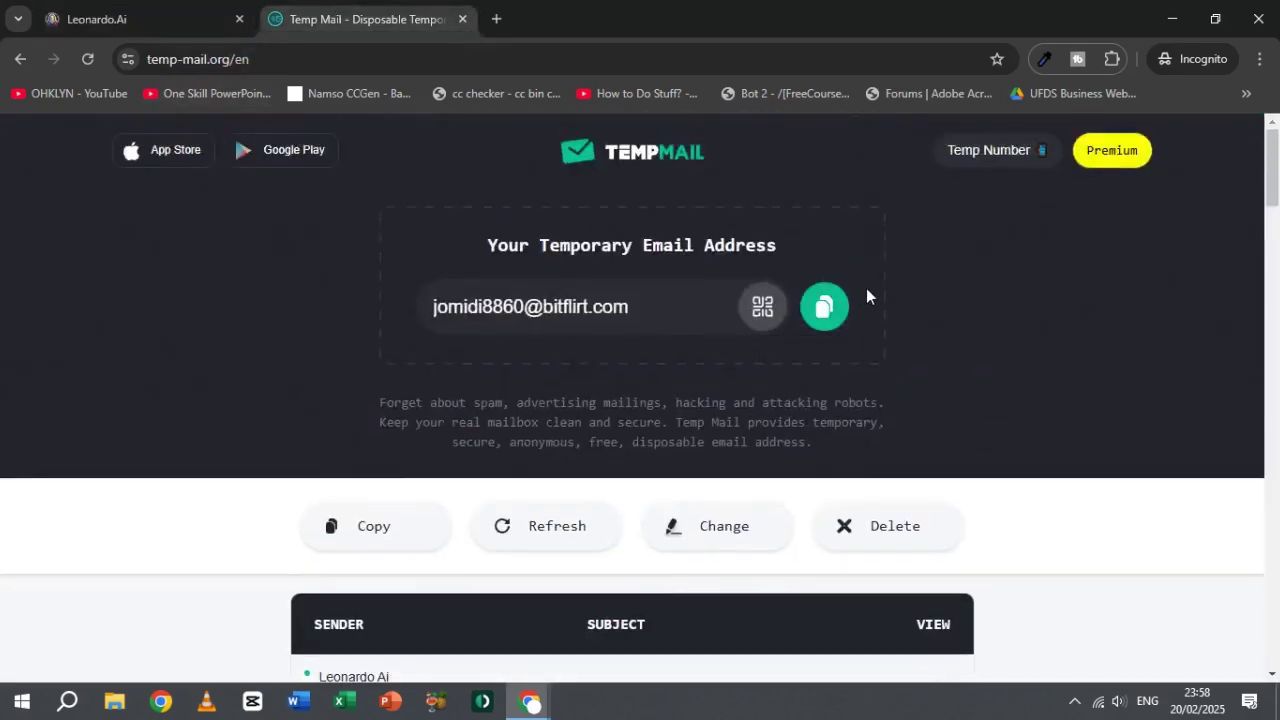
left_click(824, 300)
scroll(536, 318, "down", 2)
left_click(110, 19)
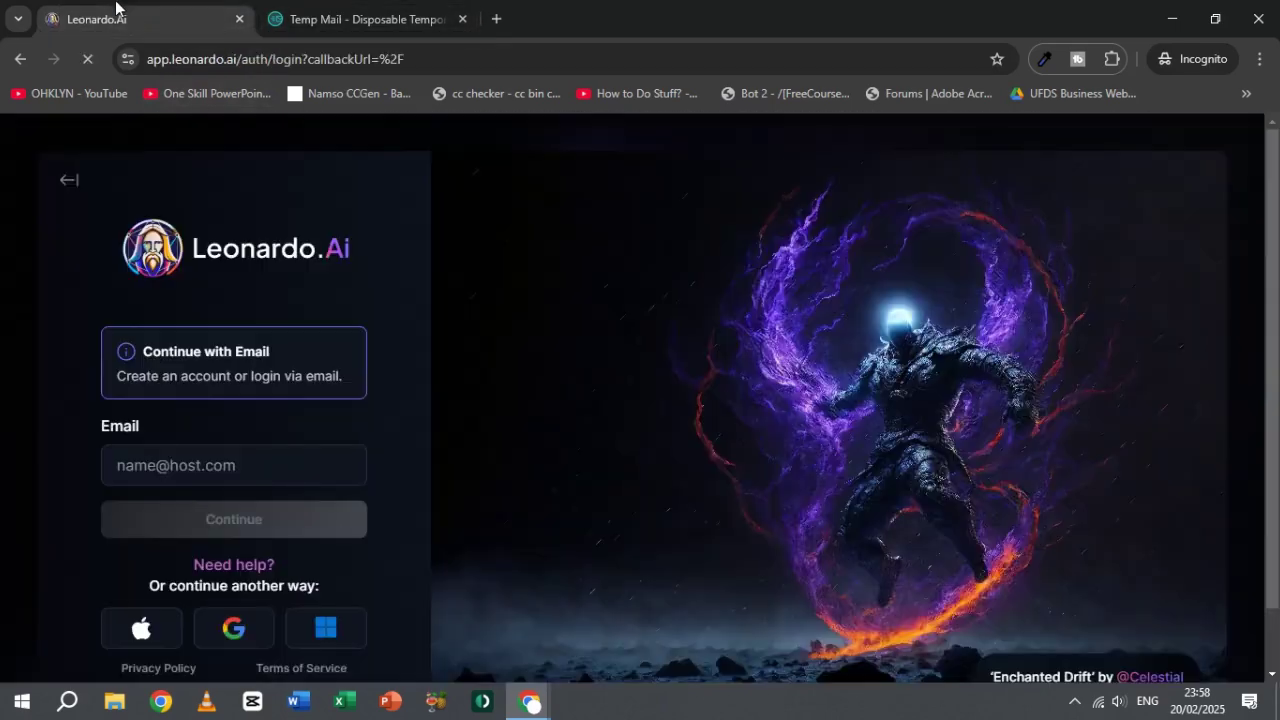
Step: Delete the old verification code email from the Temp Mail inbox
left_click(360, 19)
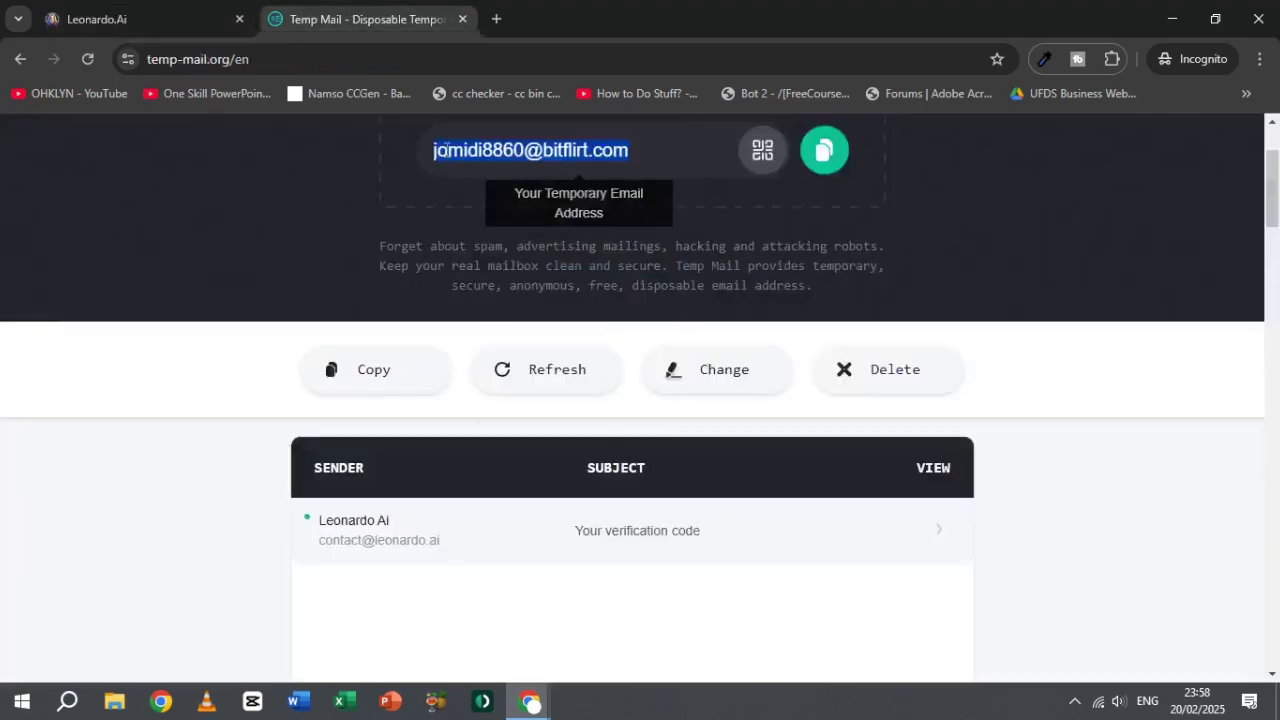
left_click(671, 543)
scroll(870, 560, "down", 2)
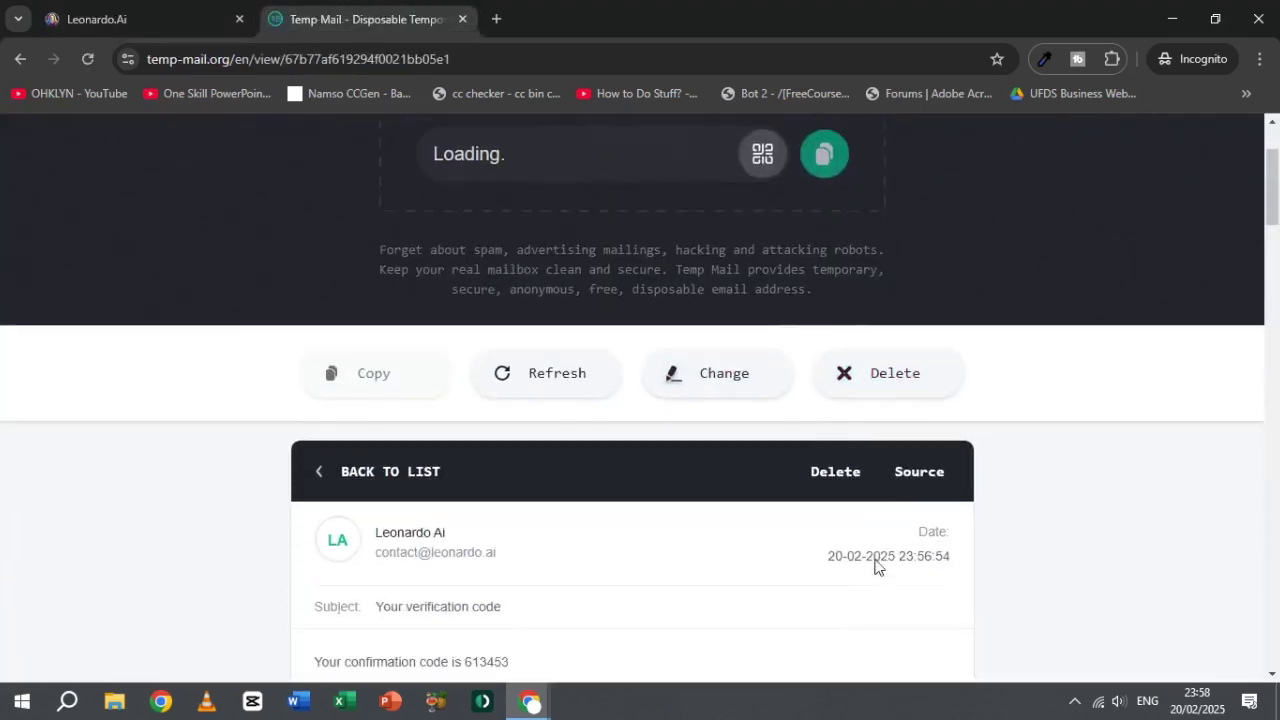
left_click(836, 468)
scroll(500, 486, "down", 2)
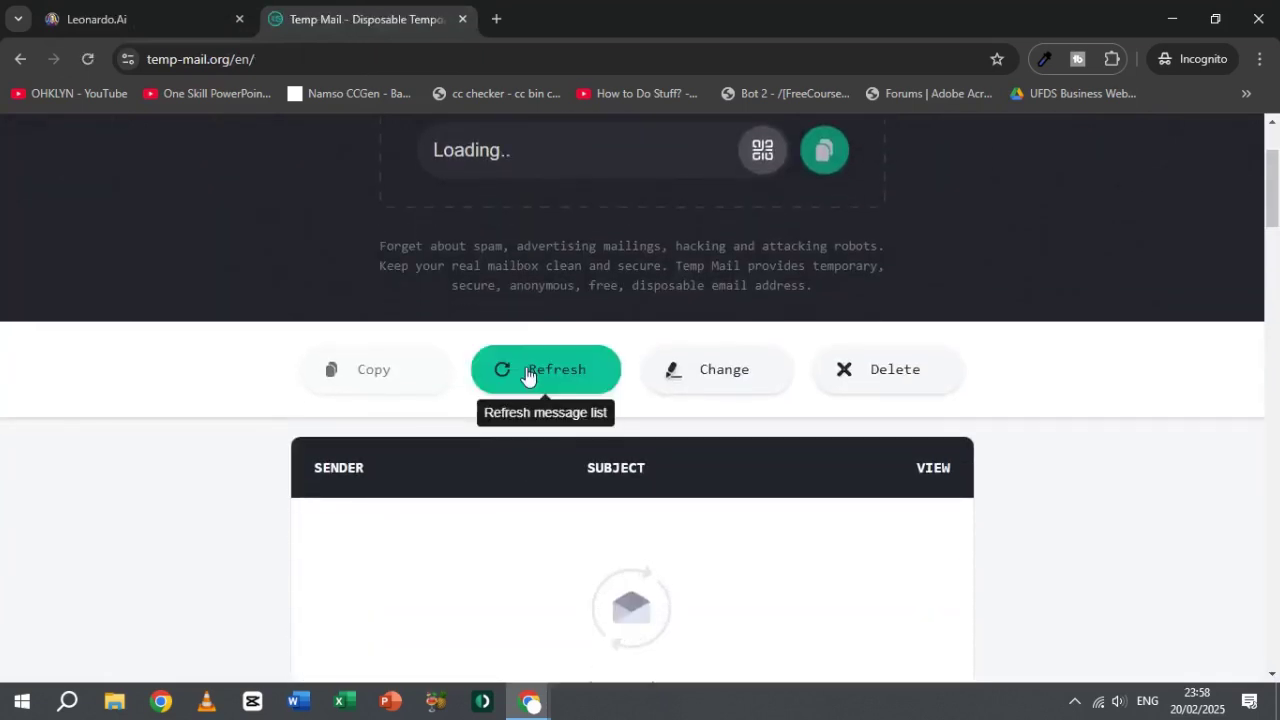
Step: Paste the temp-mail address, enter the password twice, and create the account
left_click(186, 14)
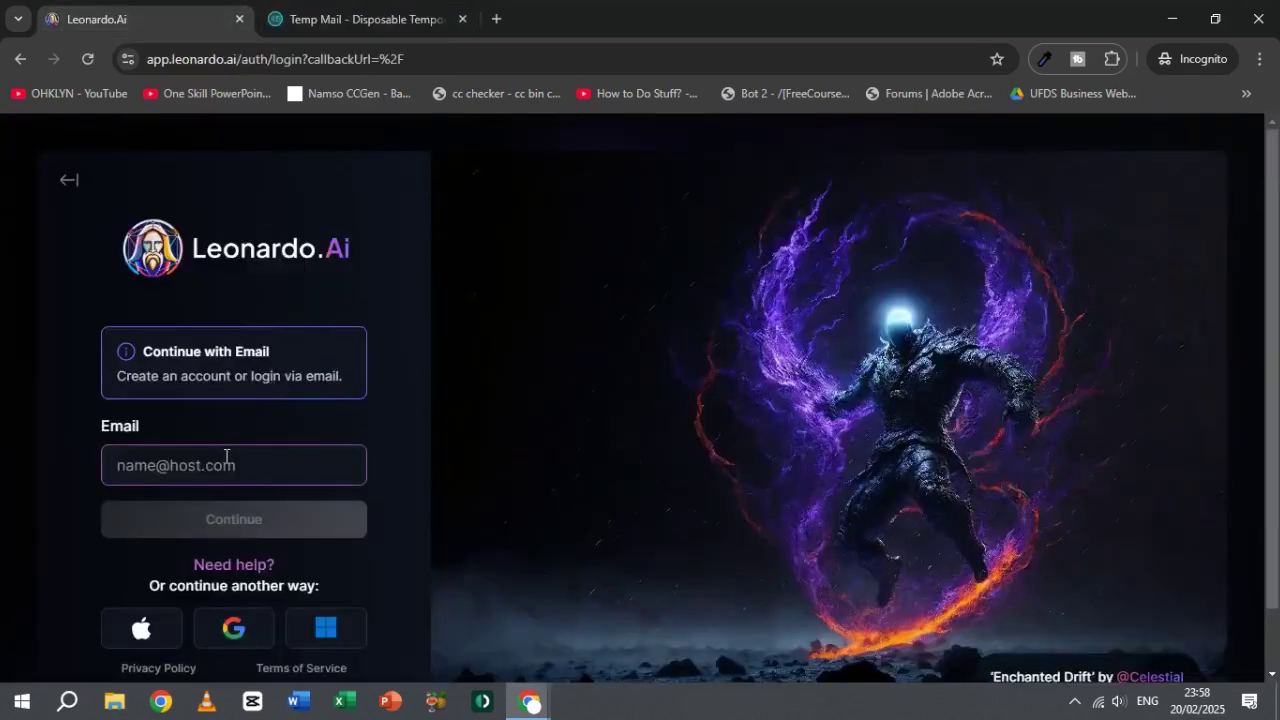
key("ctrl+v")
left_click(214, 532)
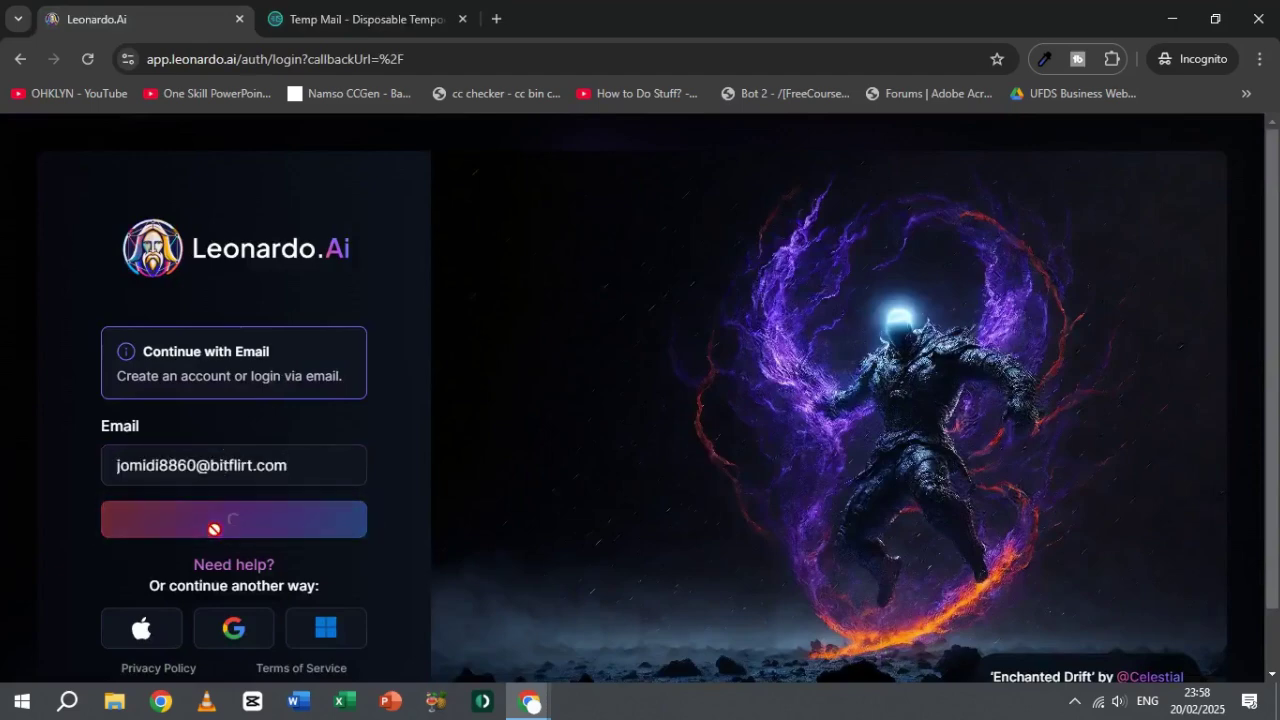
left_click(198, 426)
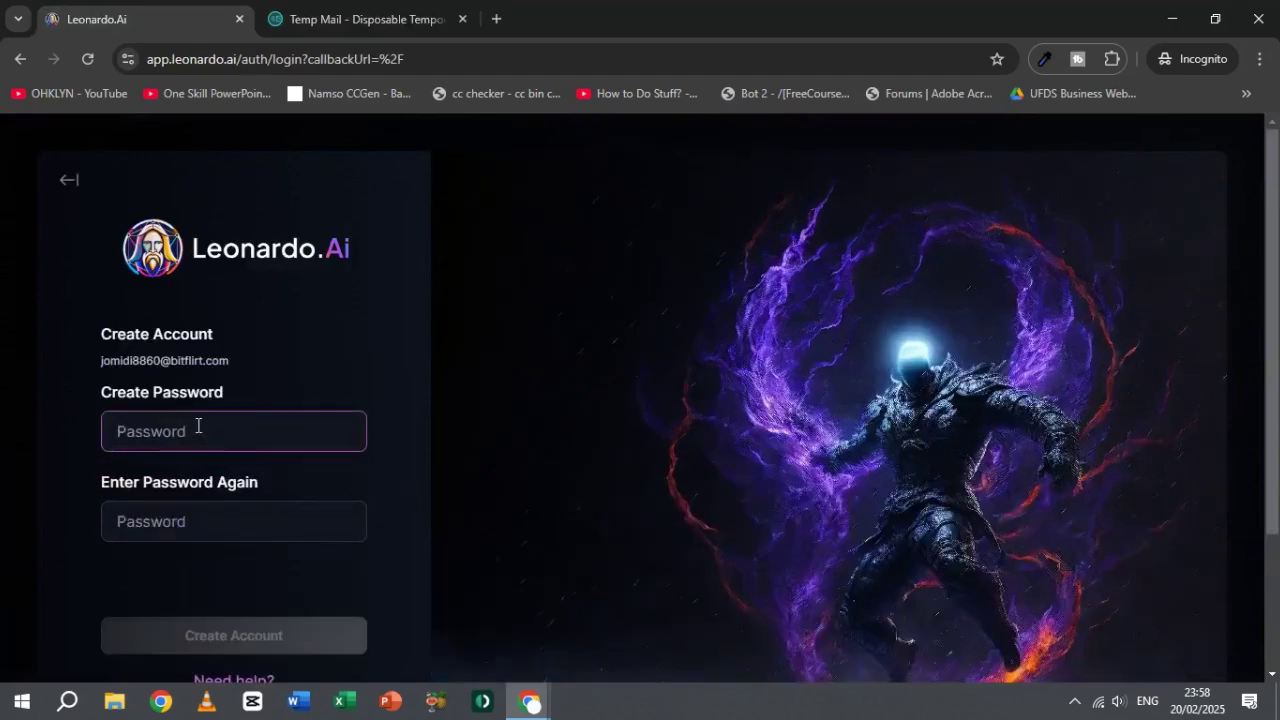
type("Abc")
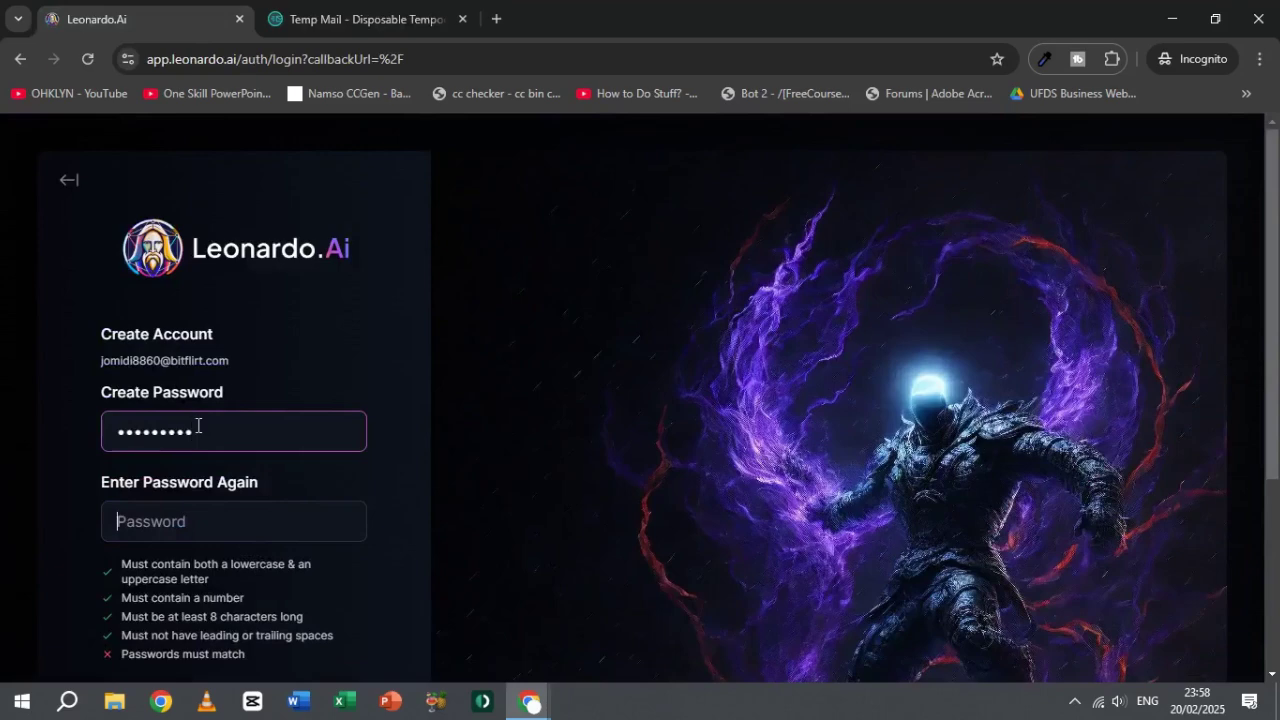
key("Tab")
type("Ab")
scroll(198, 426, "down", 3)
left_click(248, 460)
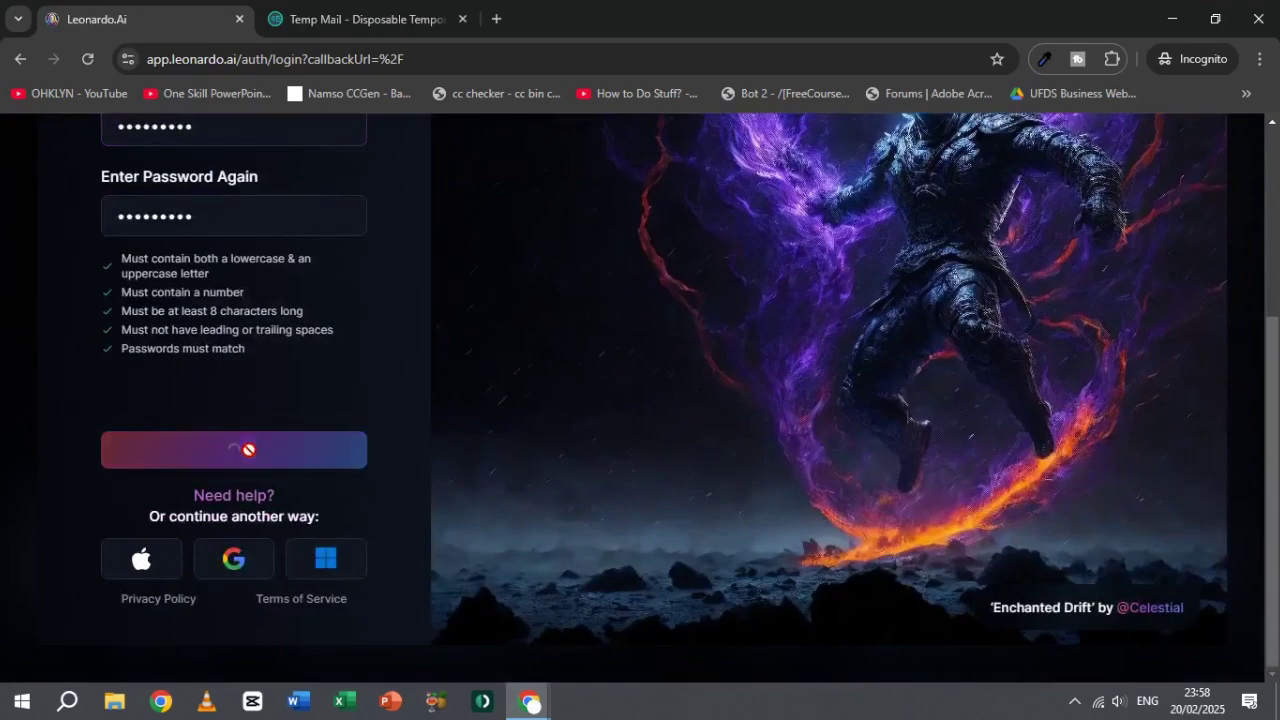
Step: Copy the code from the new 'Your verification code' email into Leonardo's Verification Code field
left_click(360, 19)
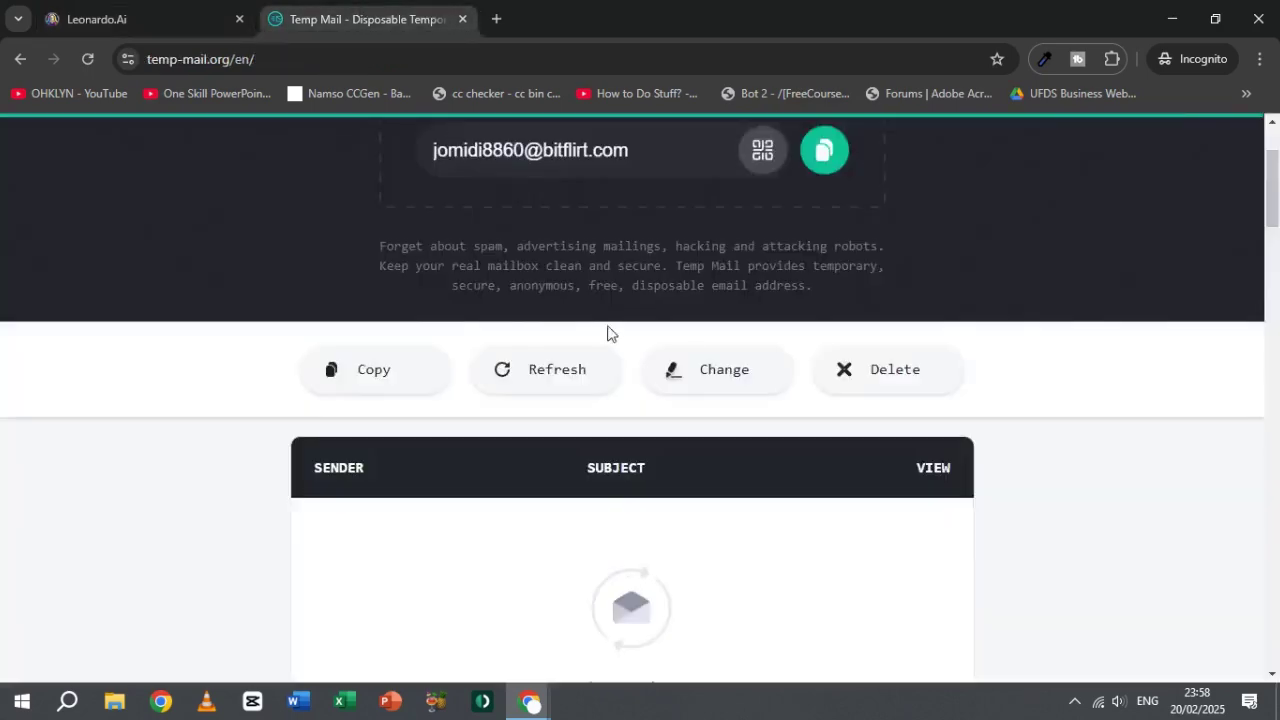
scroll(750, 443, "down", 2)
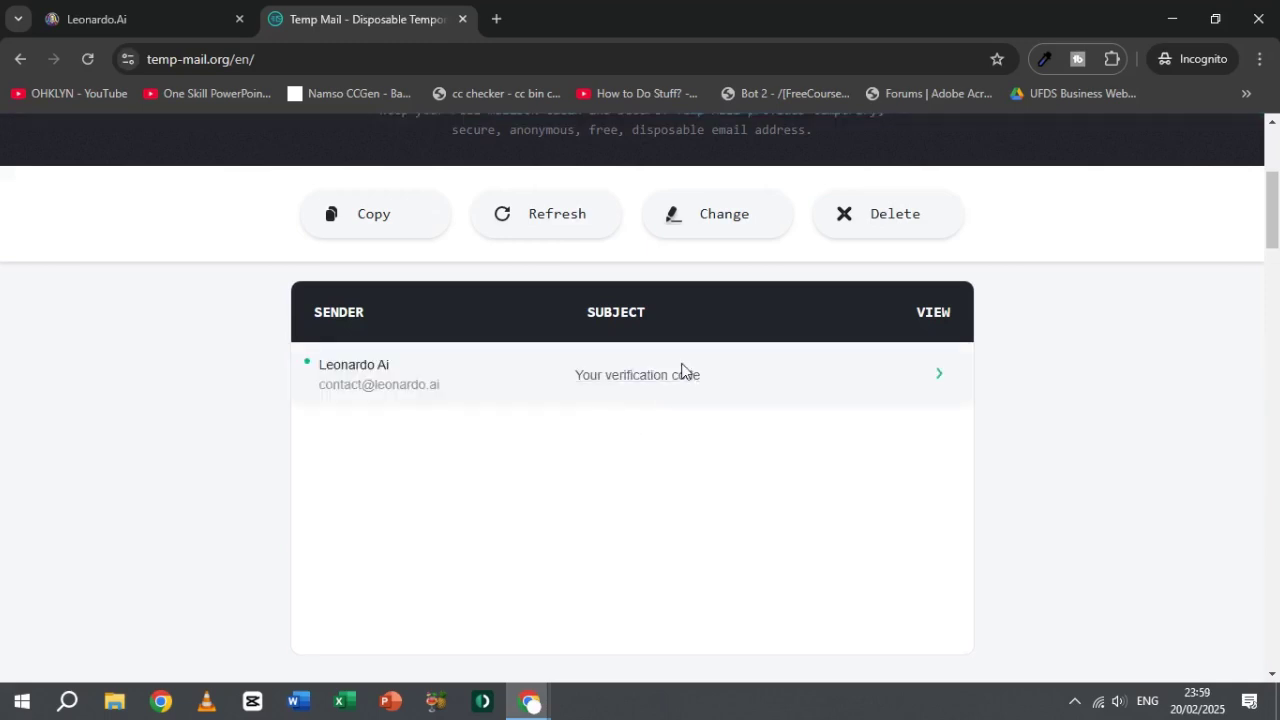
left_click(660, 381)
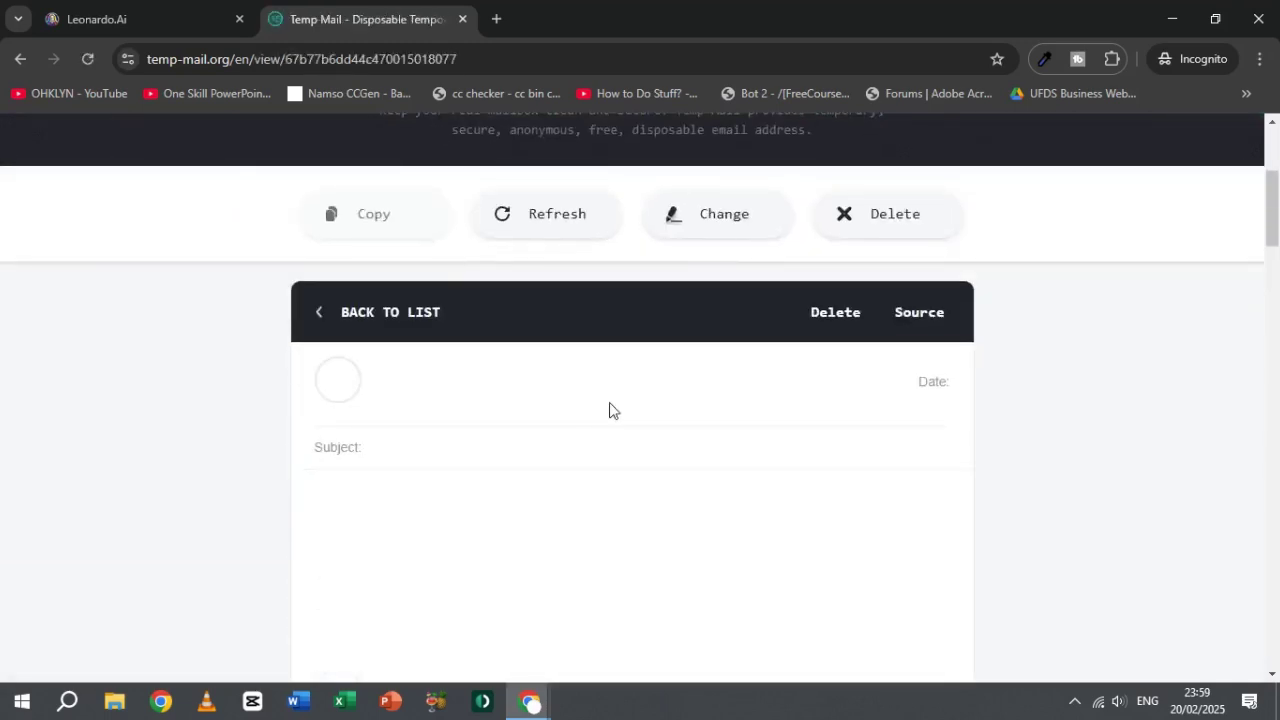
double_click(490, 504)
key("ctrl+c")
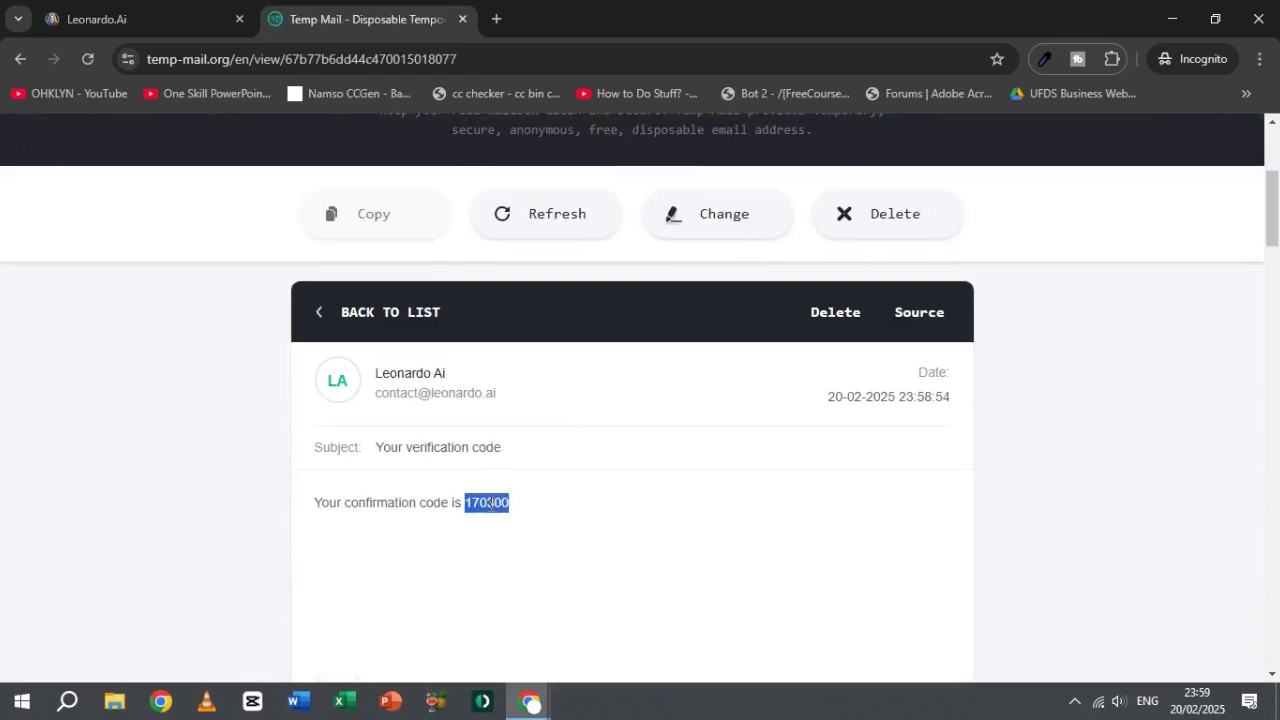
left_click(190, 19)
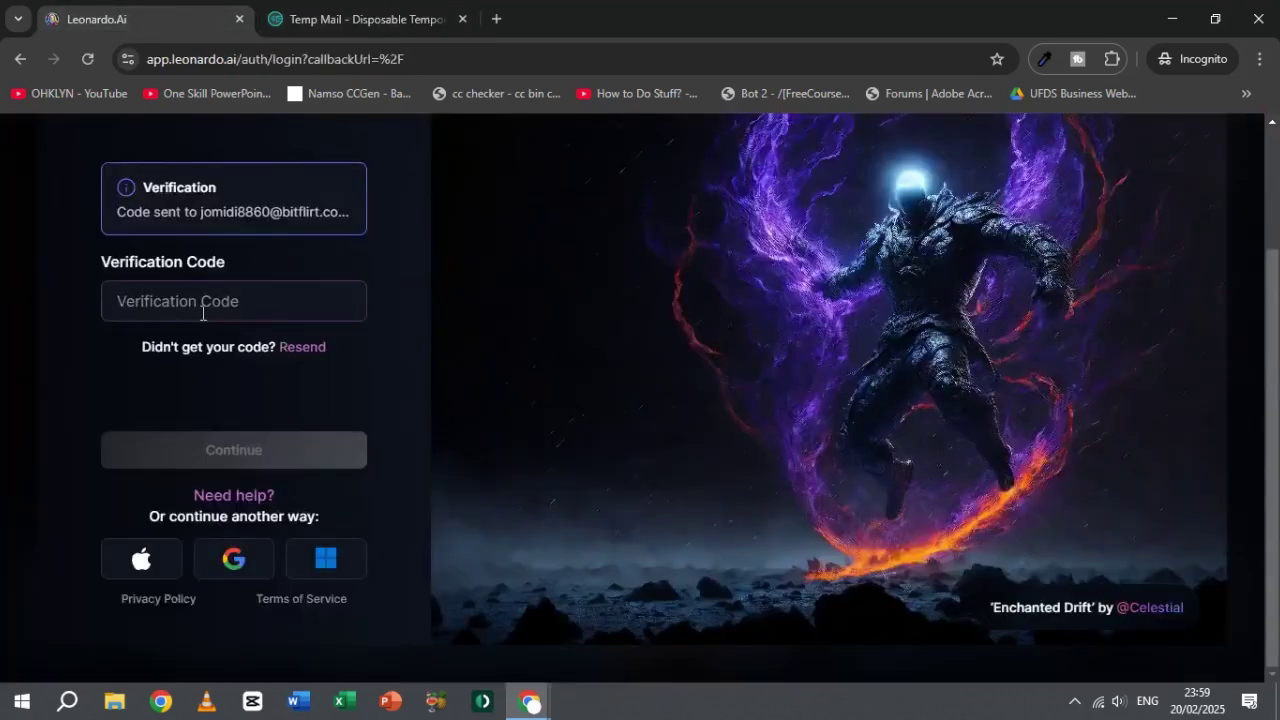
left_click(358, 300)
key("ctrl+v")
Step: Submit the code, accept Terms of Service and updates as DesignARVRVRAR, and skip the promo
left_click(241, 452)
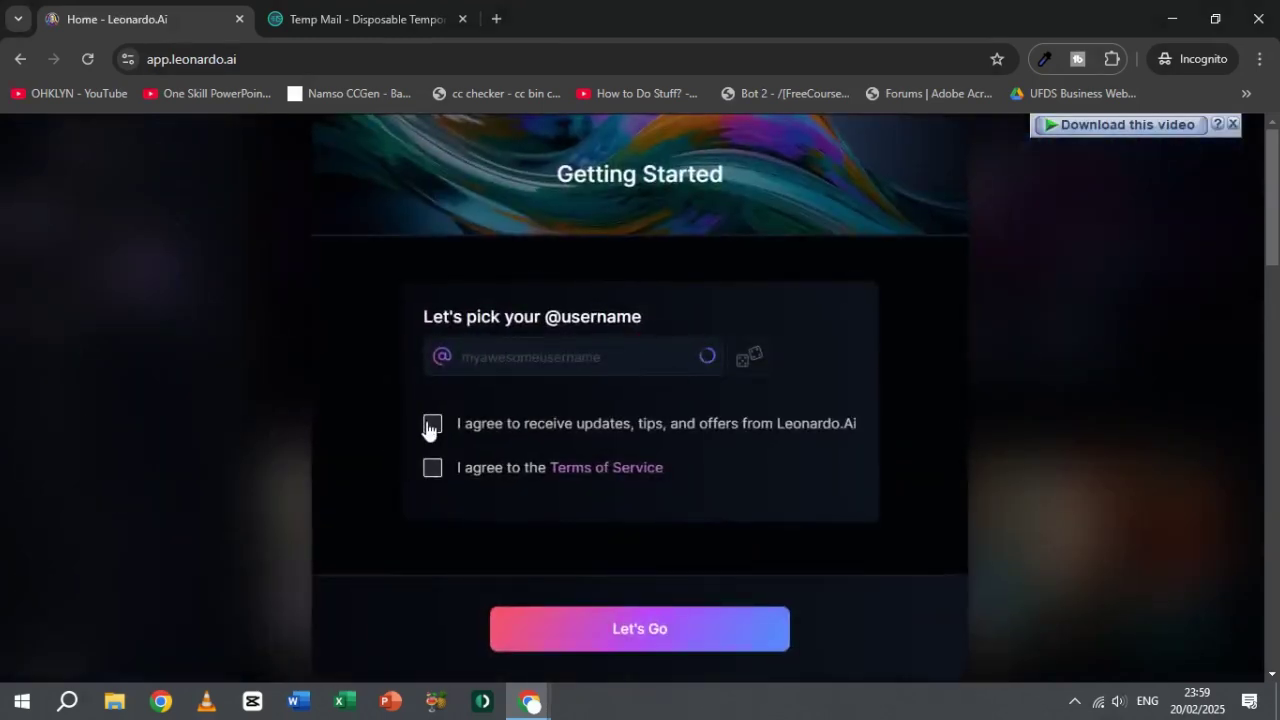
left_click(389, 482)
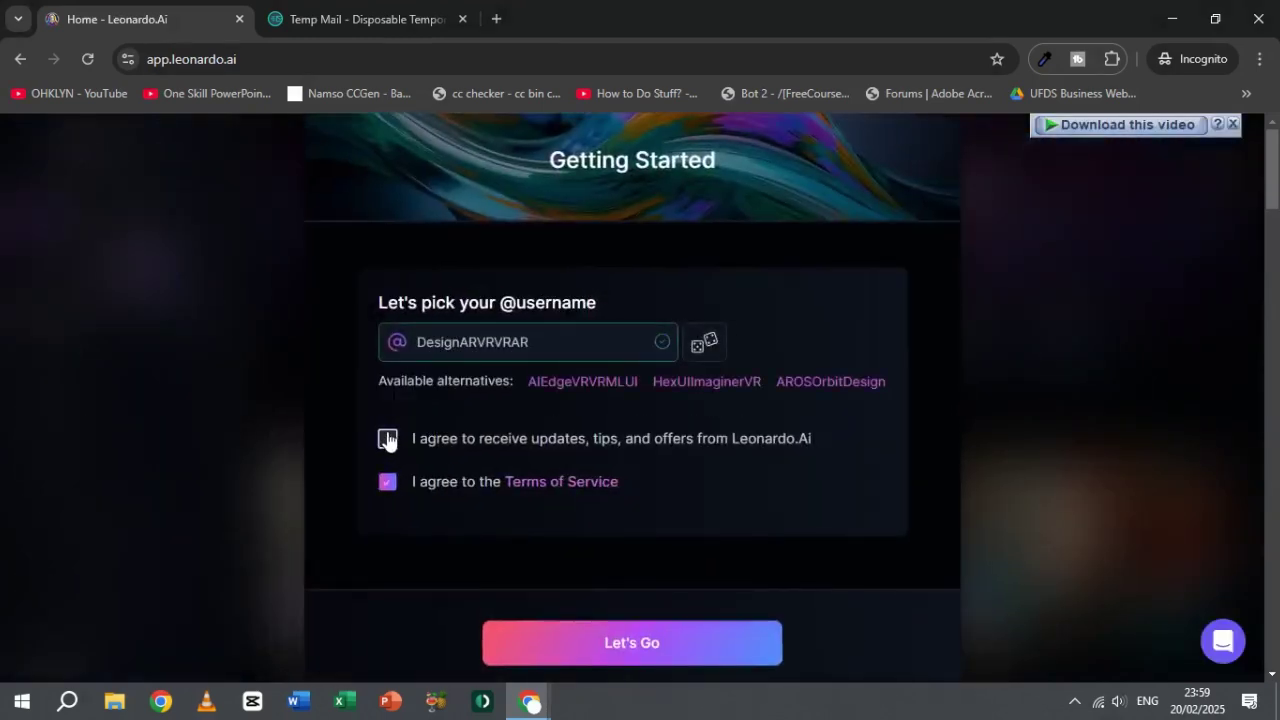
left_click(388, 440)
left_click(610, 655)
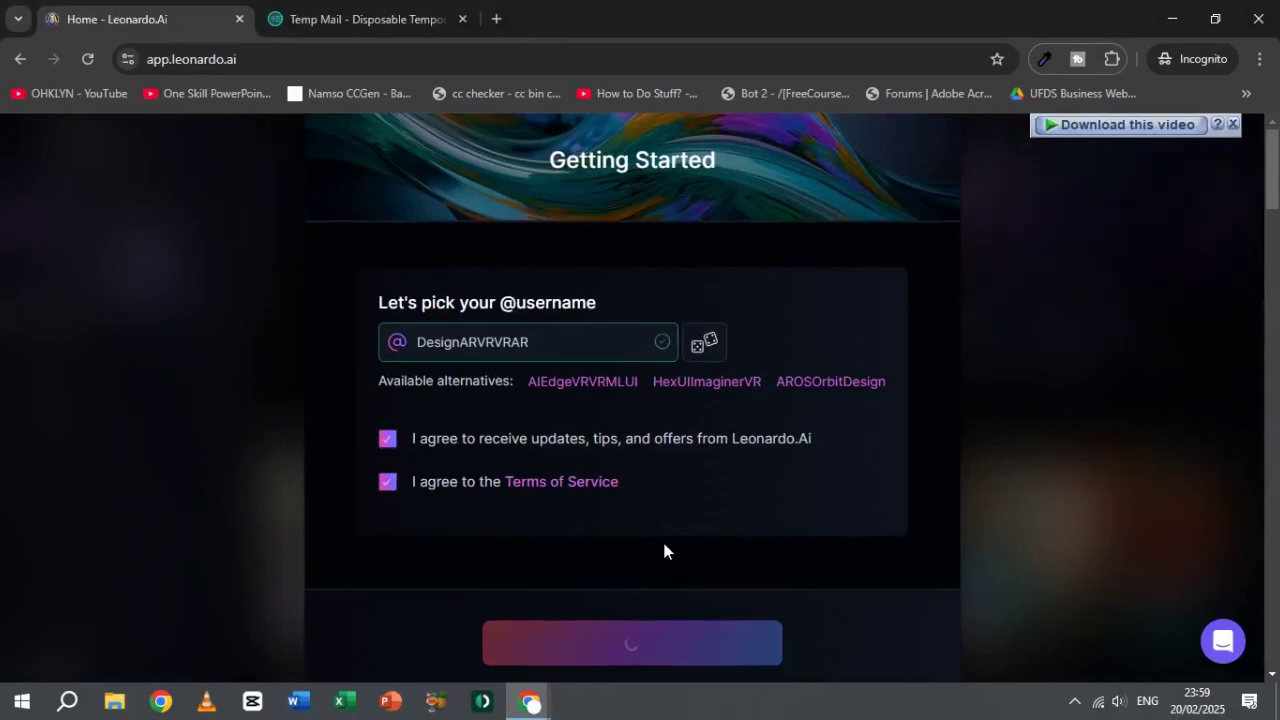
left_click(604, 645)
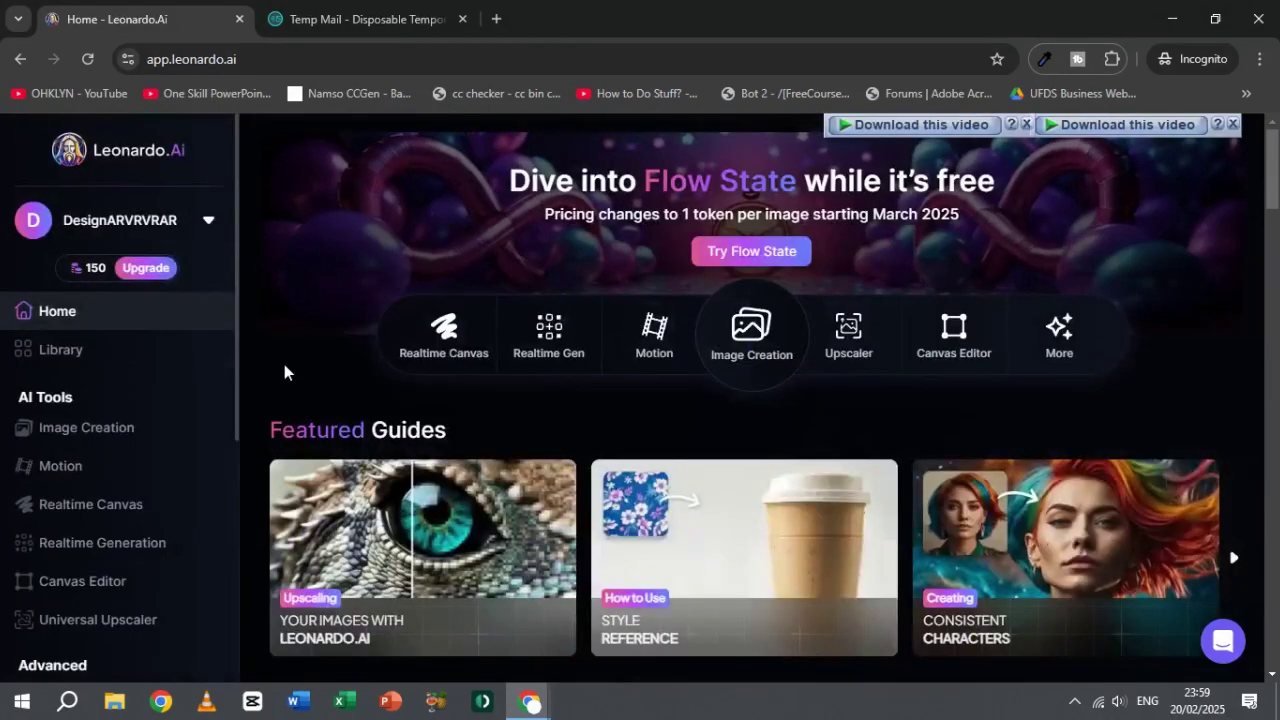
Step: Compare the profile settings email with Temp Mail, view pricing, then open Image Creation
left_click(110, 221)
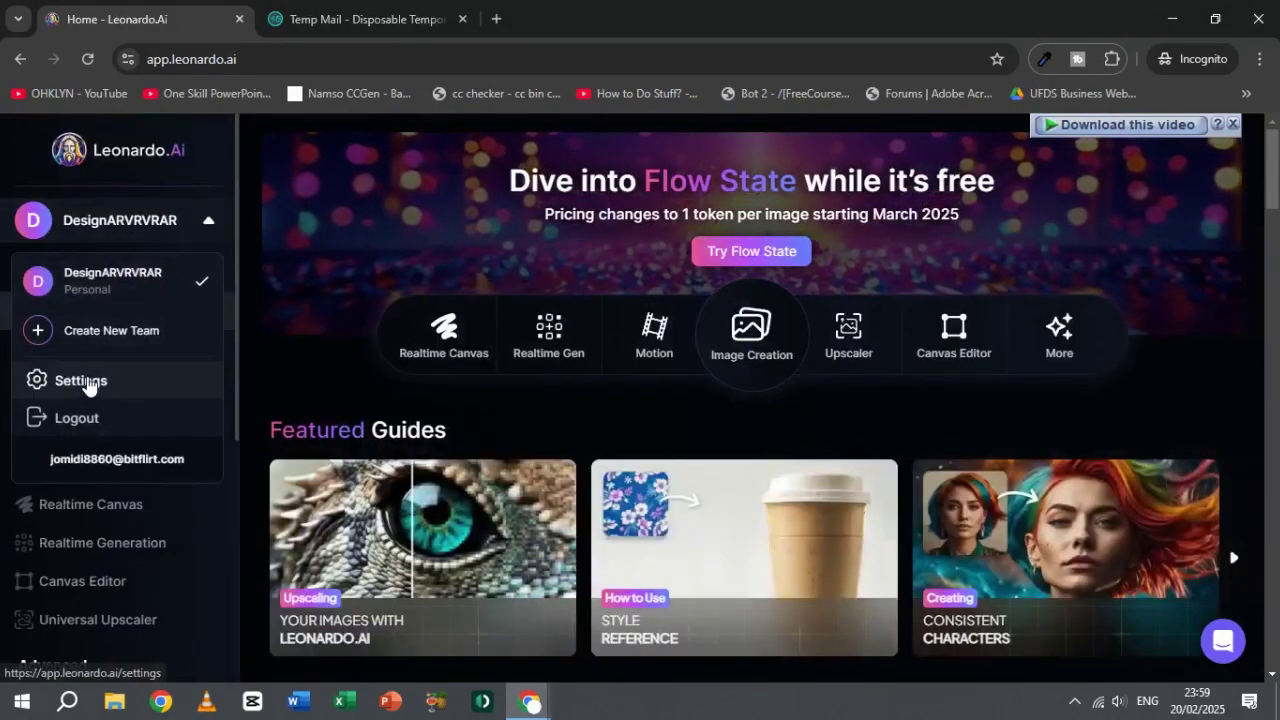
left_click(85, 381)
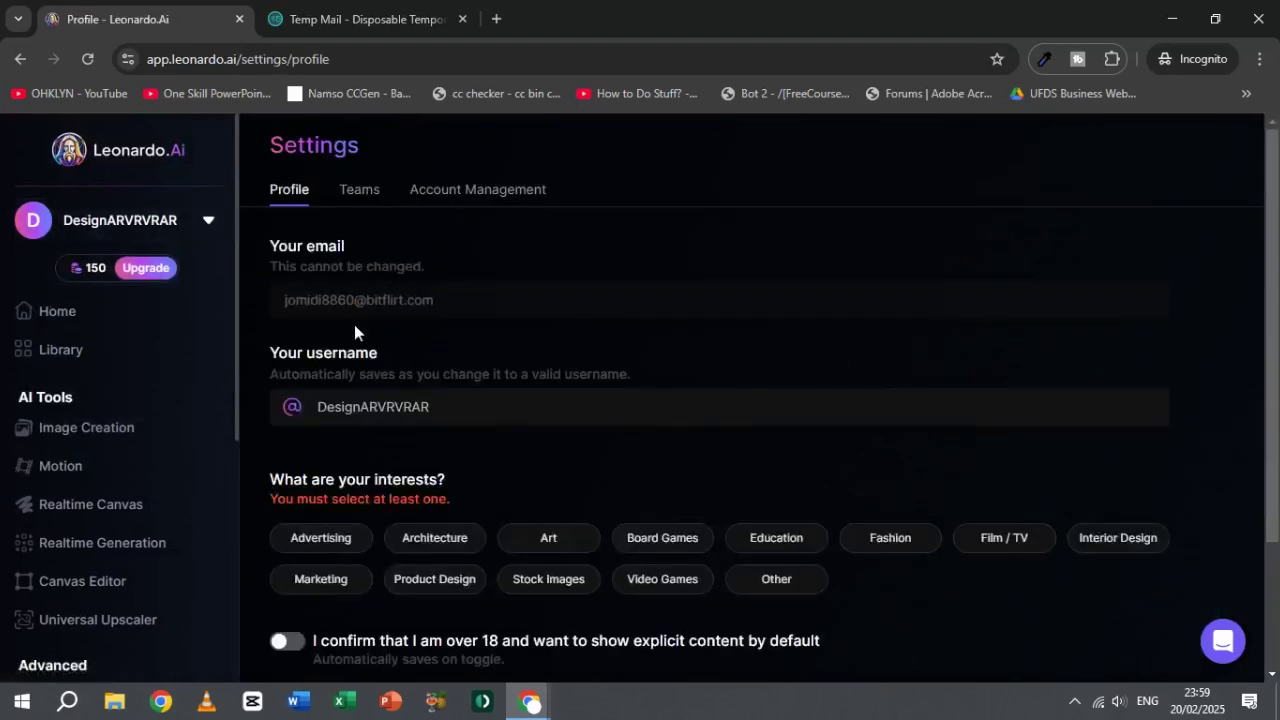
left_click(370, 19)
scroll(580, 337, "up", 5)
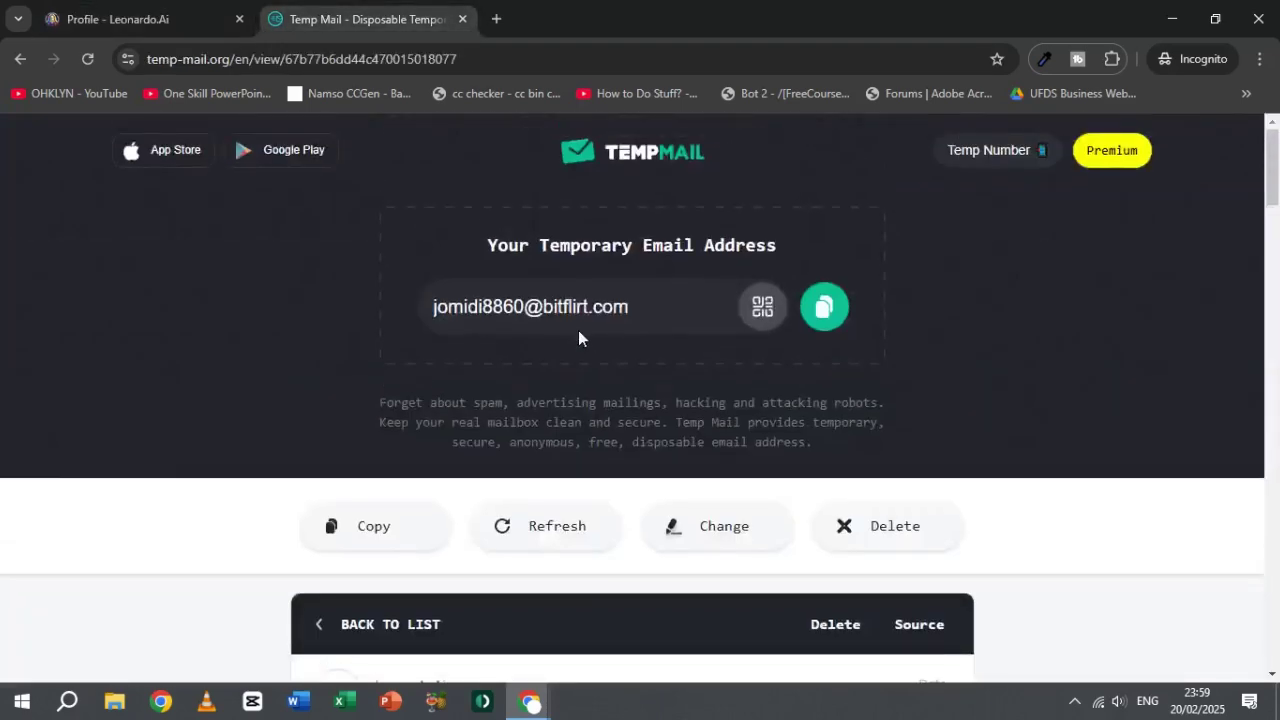
left_click(118, 19)
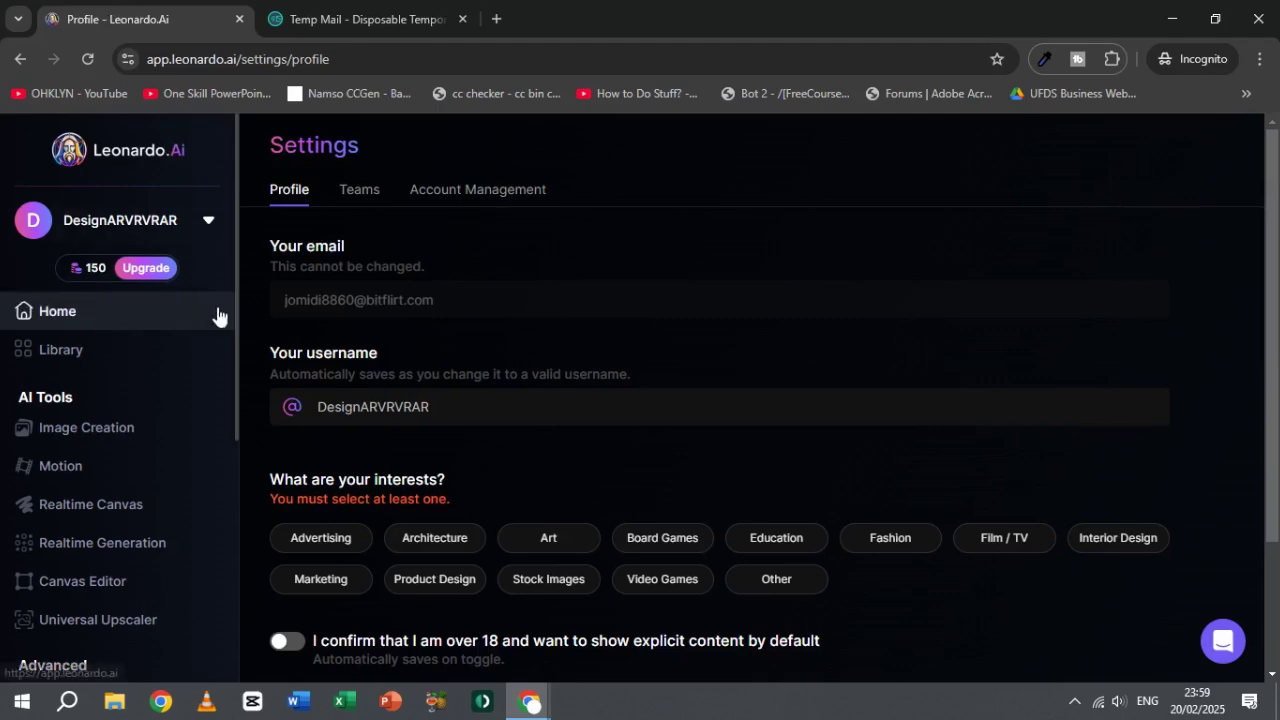
left_click(87, 266)
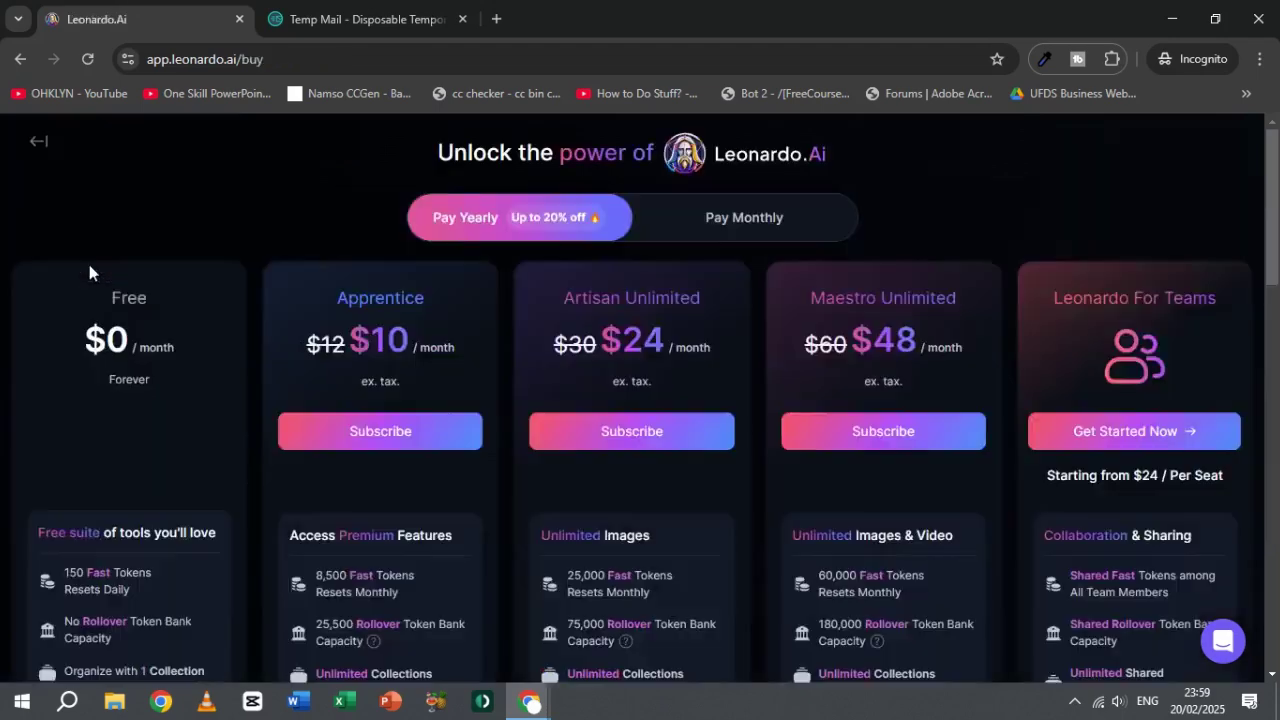
left_click(40, 142)
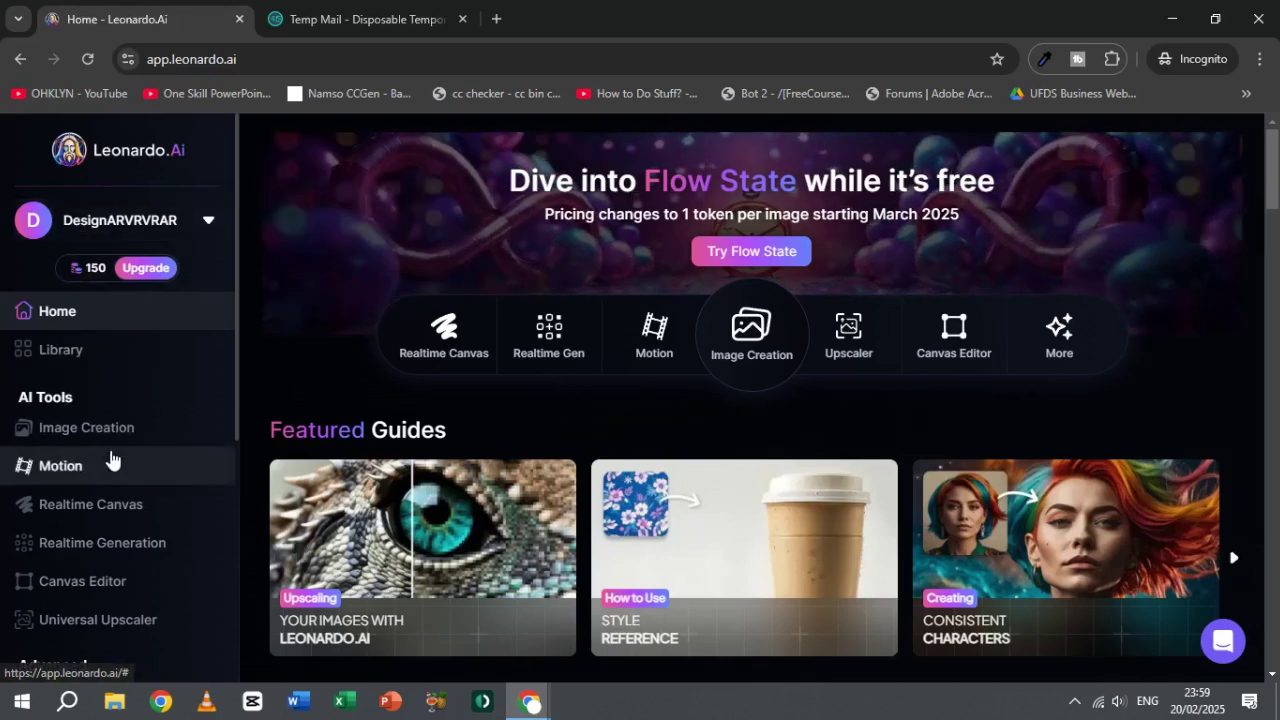
left_click(110, 437)
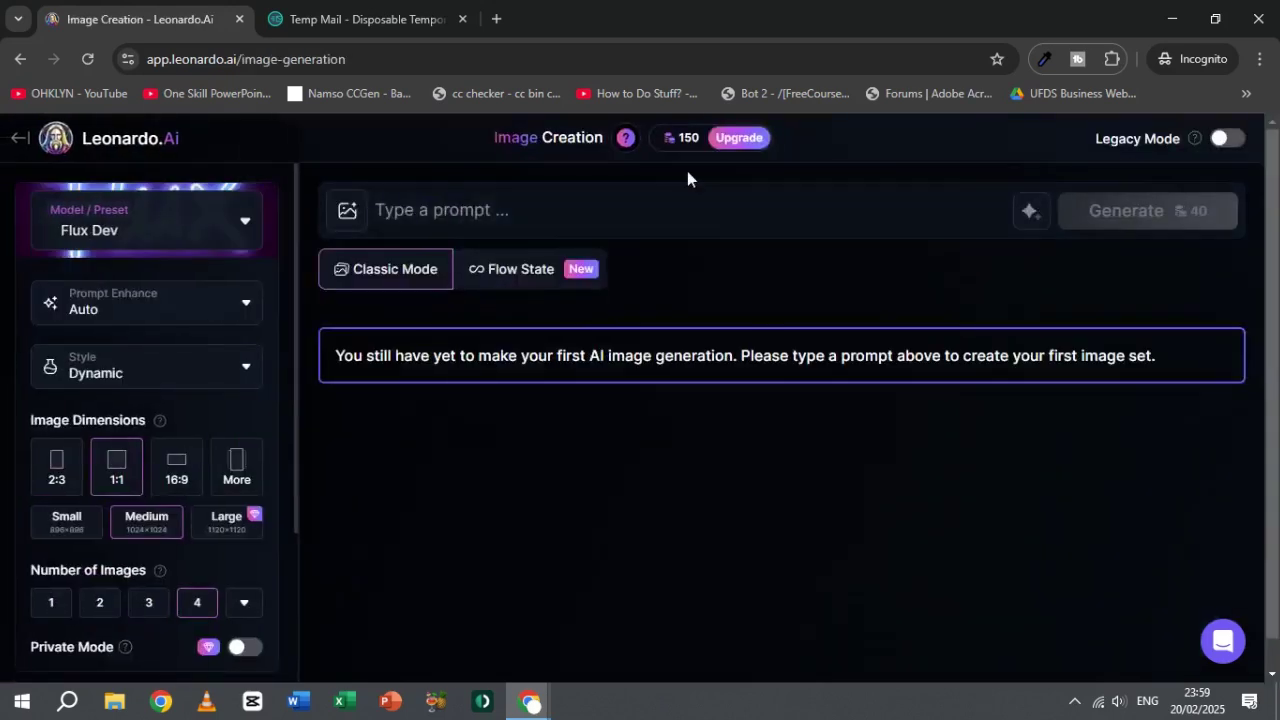
Step: Generate four-image batches for the prompts Fox, Monkey and Tiger
mouse_move(687, 138)
left_click(676, 219)
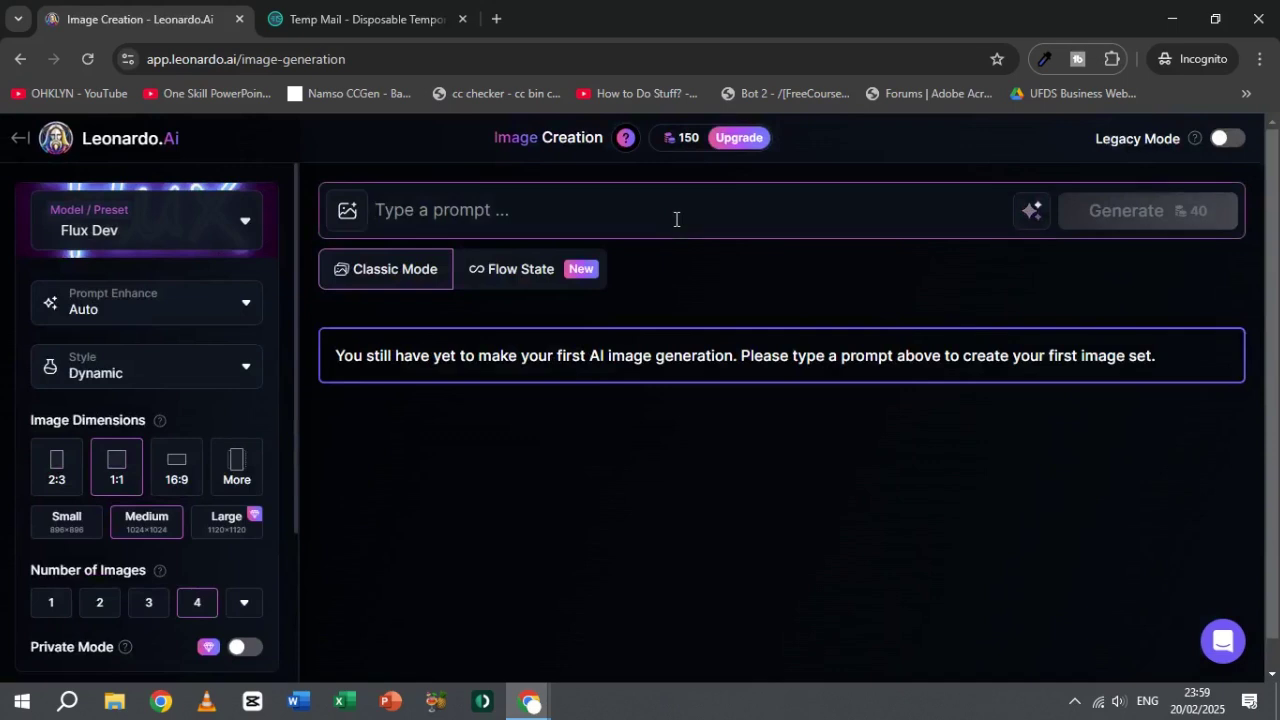
type("Fox")
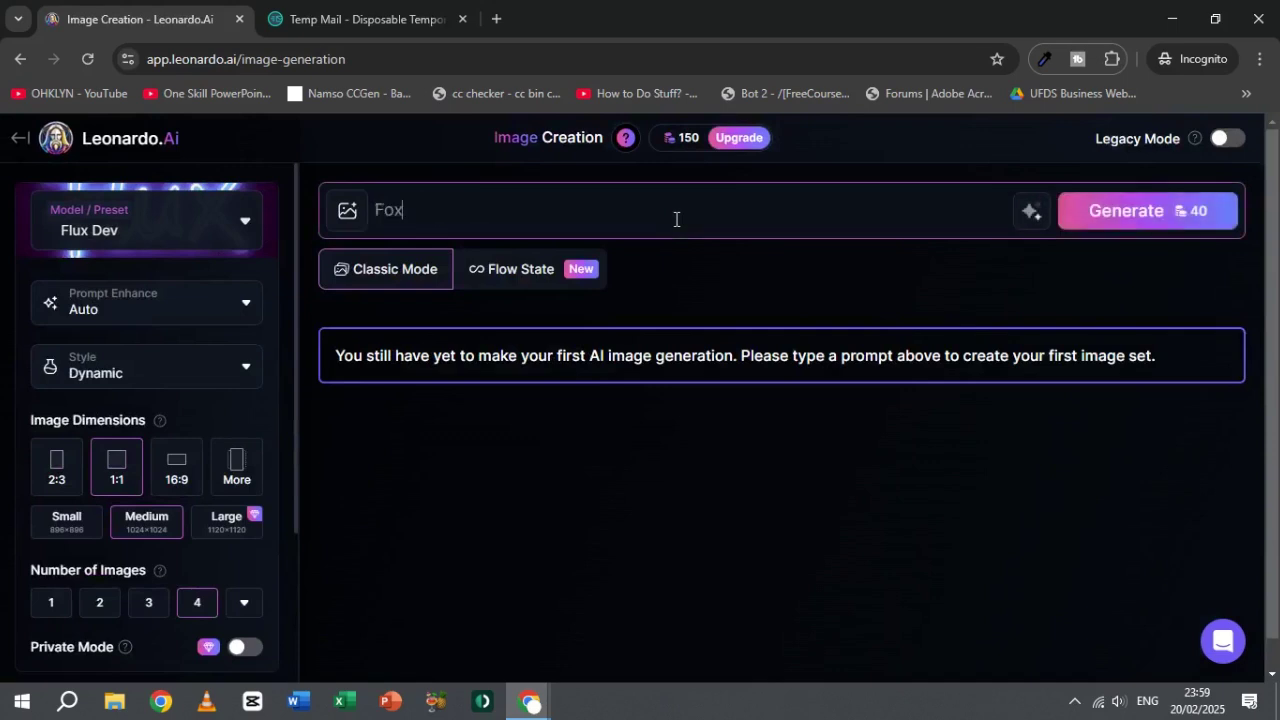
left_click(1168, 224)
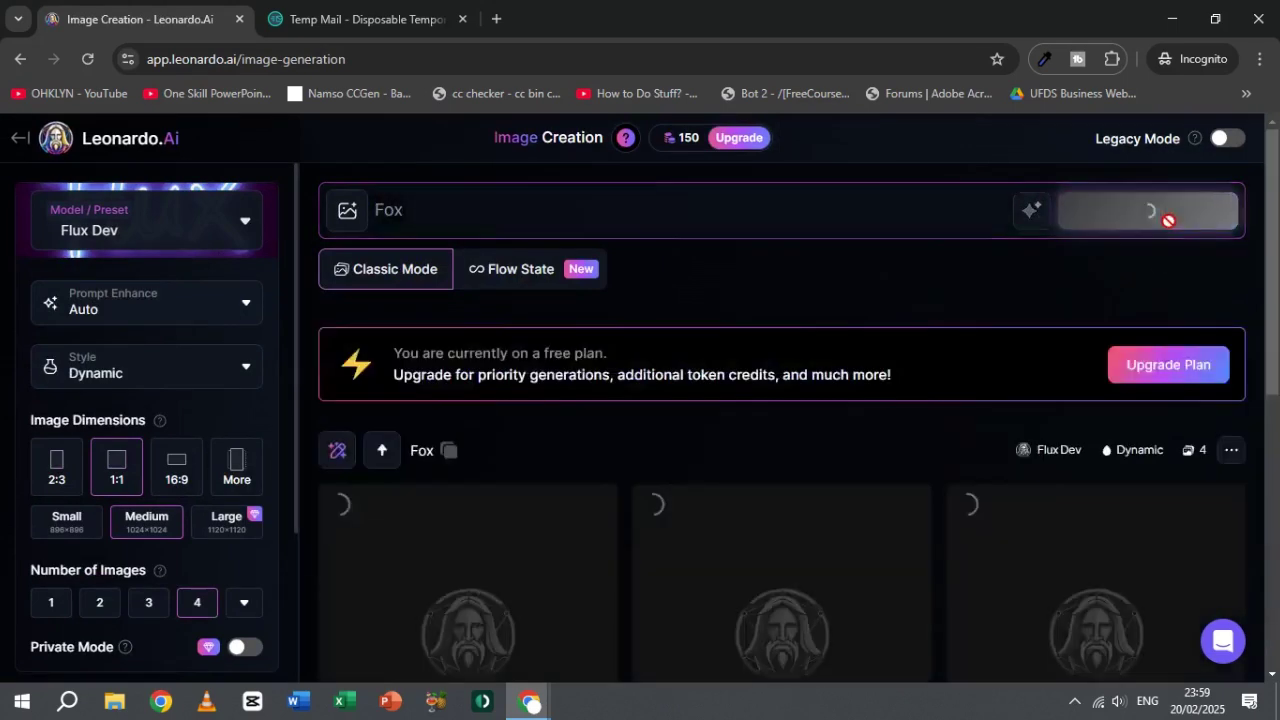
triple_click(731, 197)
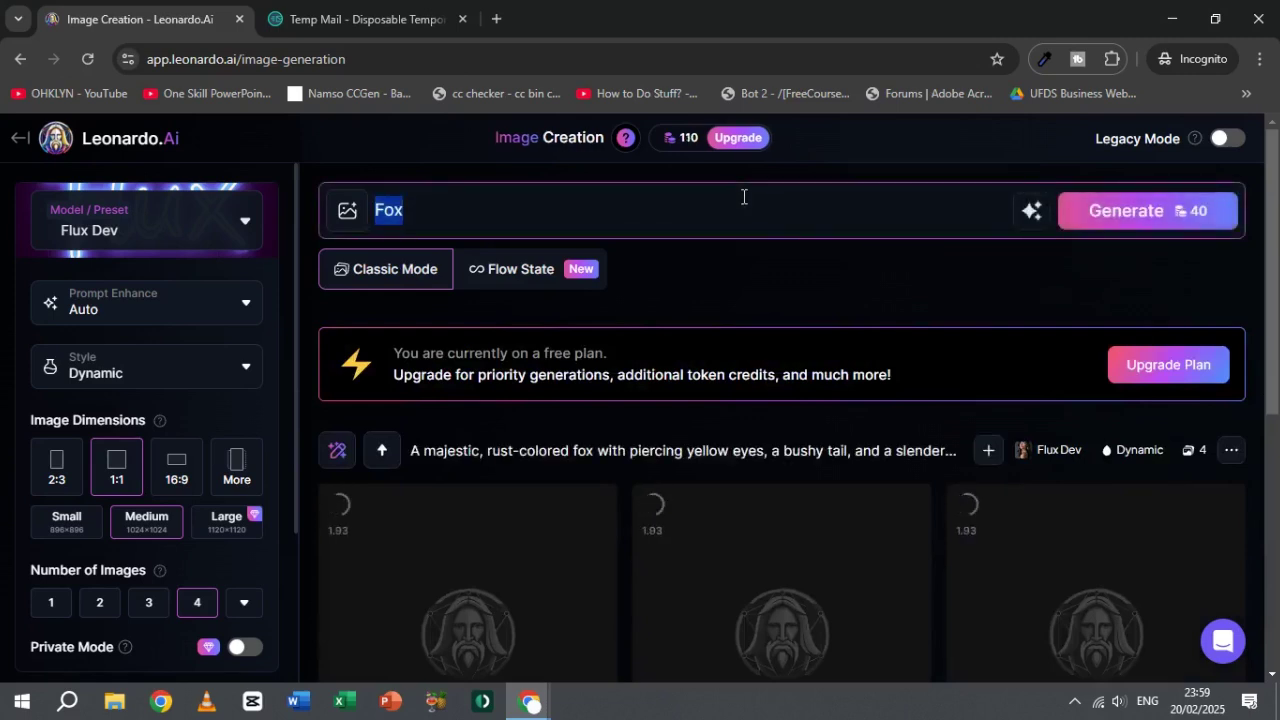
type("Monkey")
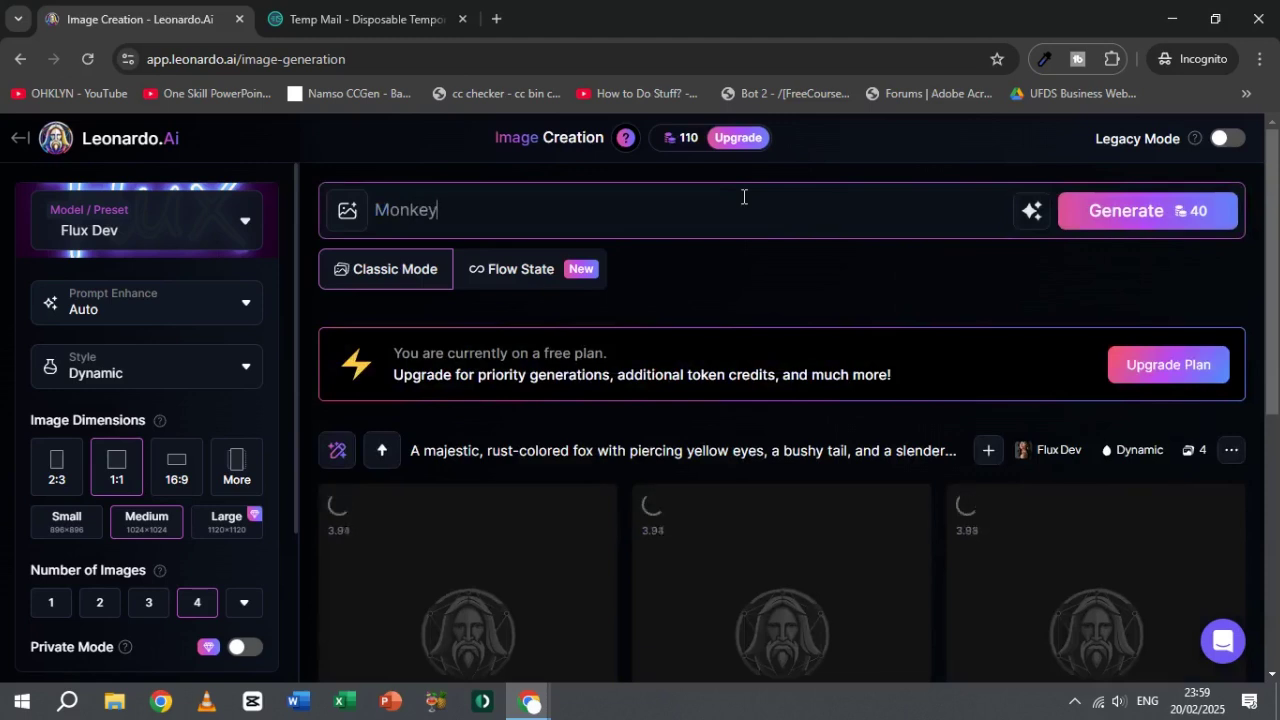
left_click(1147, 216)
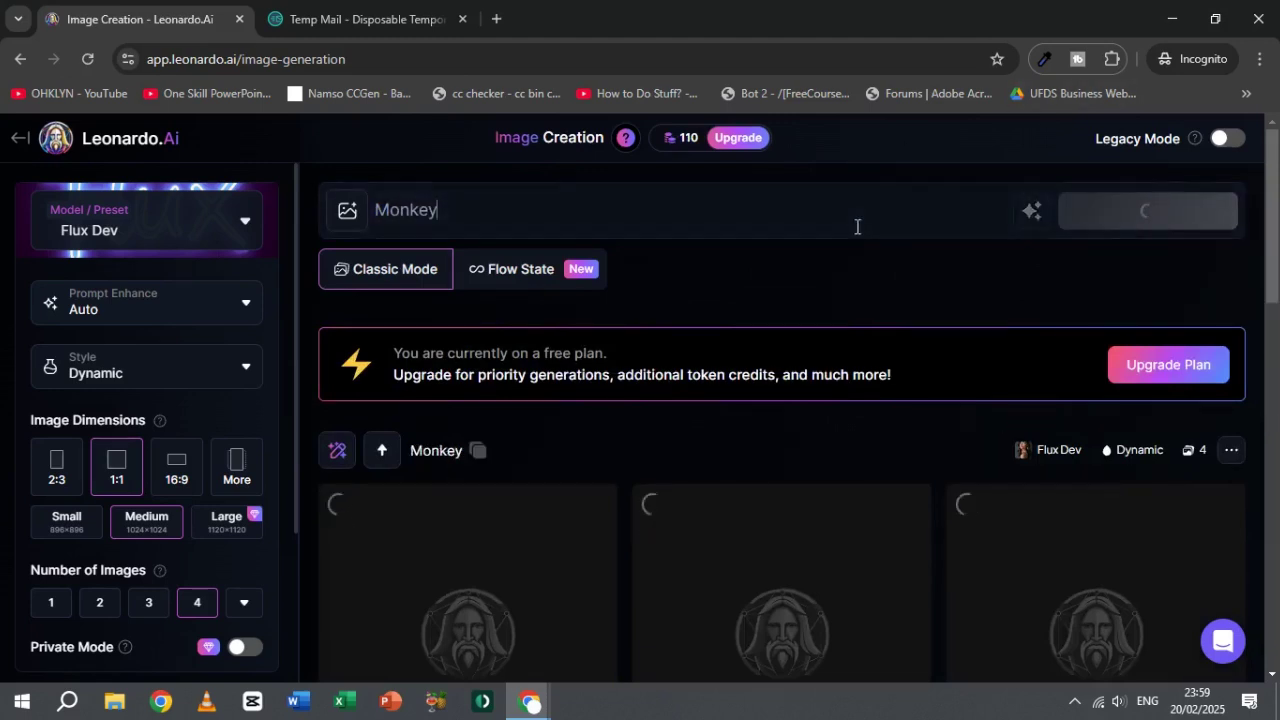
type("Tiger")
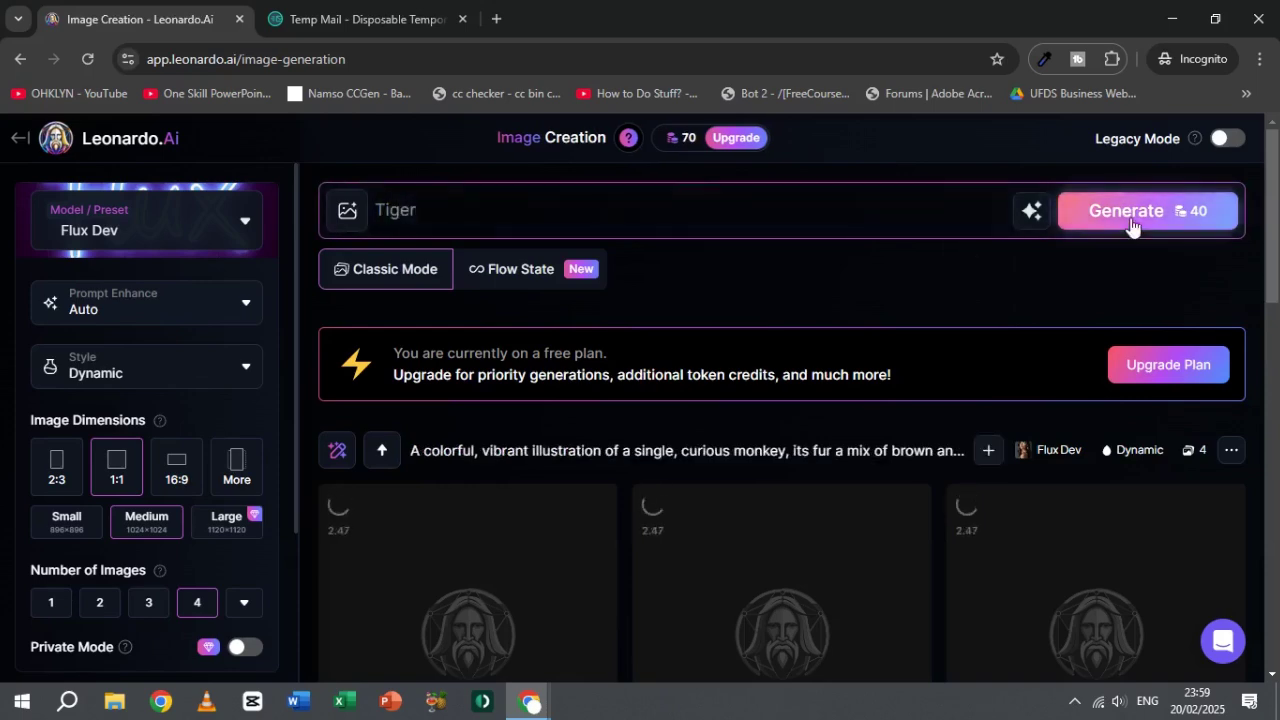
left_click(1134, 229)
left_click(131, 229)
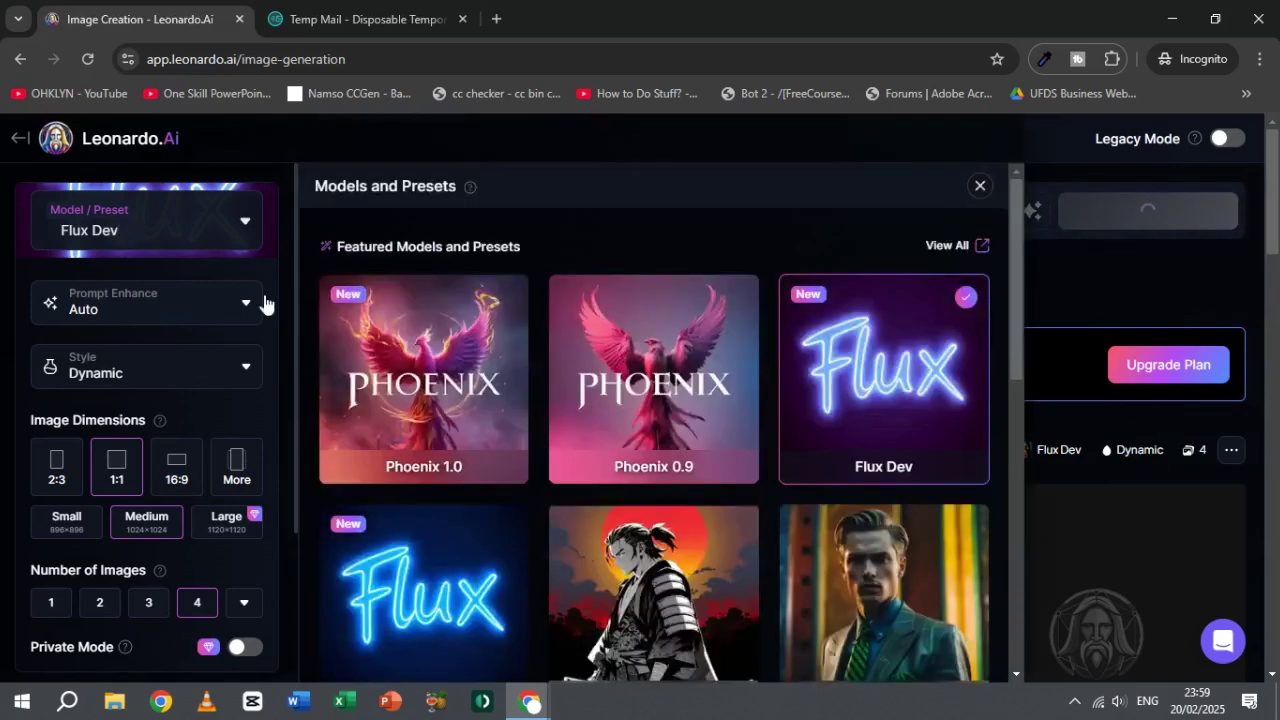
Step: Switch the model to Phoenix 1.0 and generate images for the prompt 'Elephant'
left_click(400, 334)
left_click(980, 186)
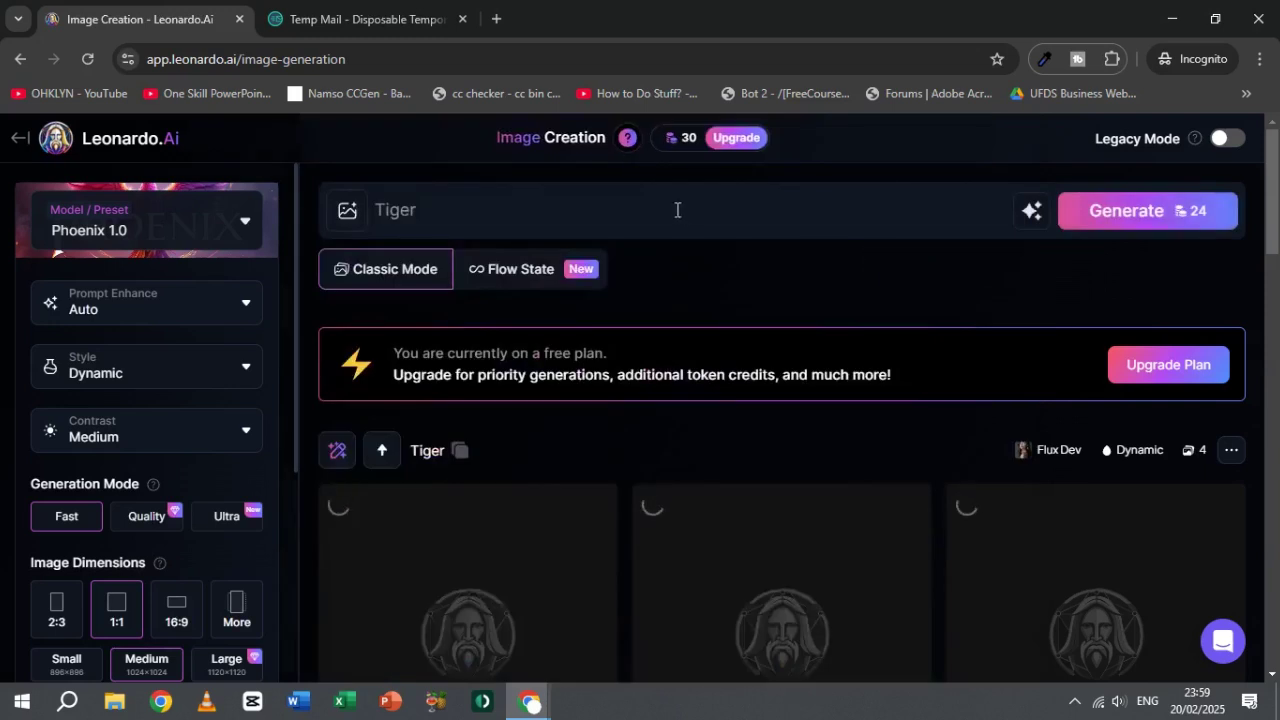
triple_click(676, 209)
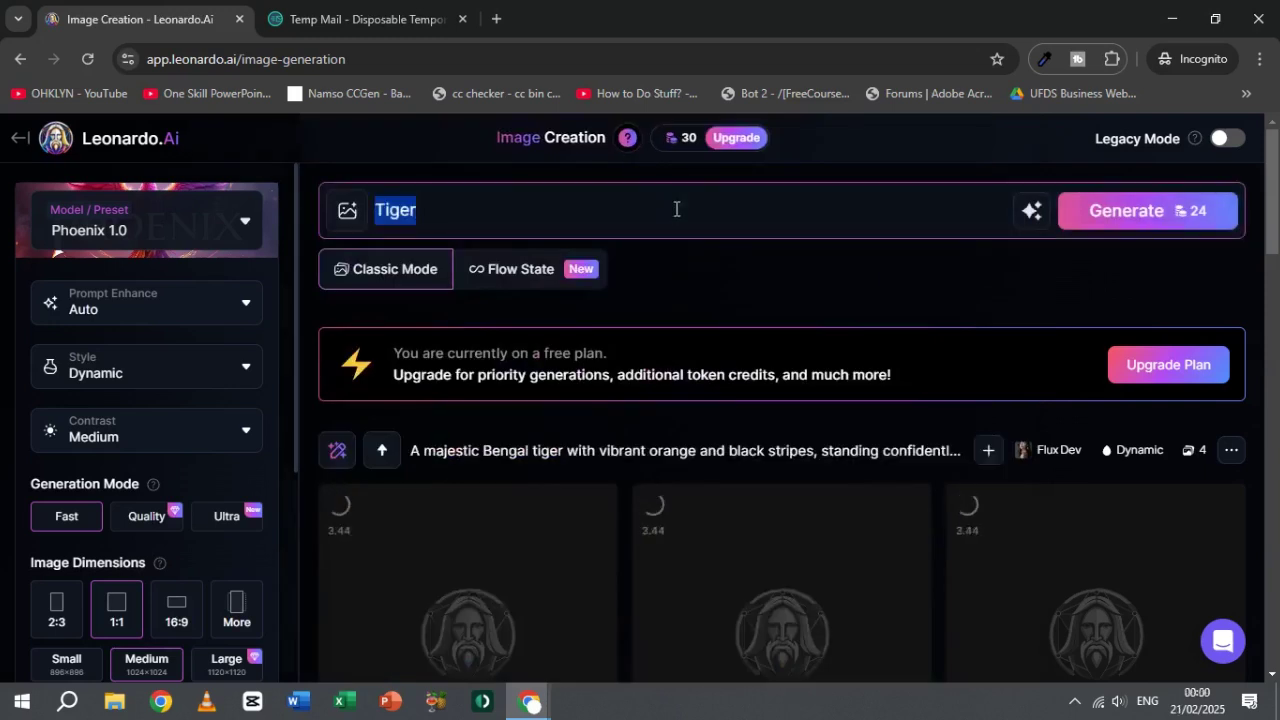
type("Elephant")
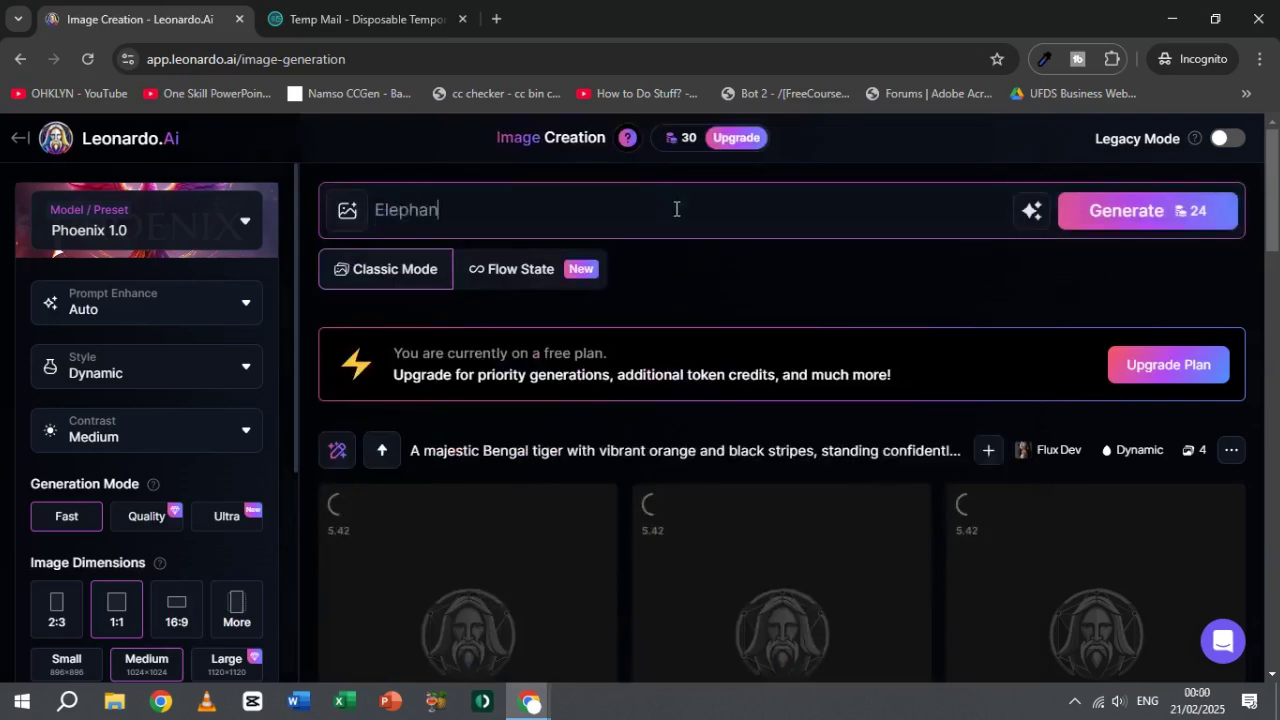
left_click(1147, 210)
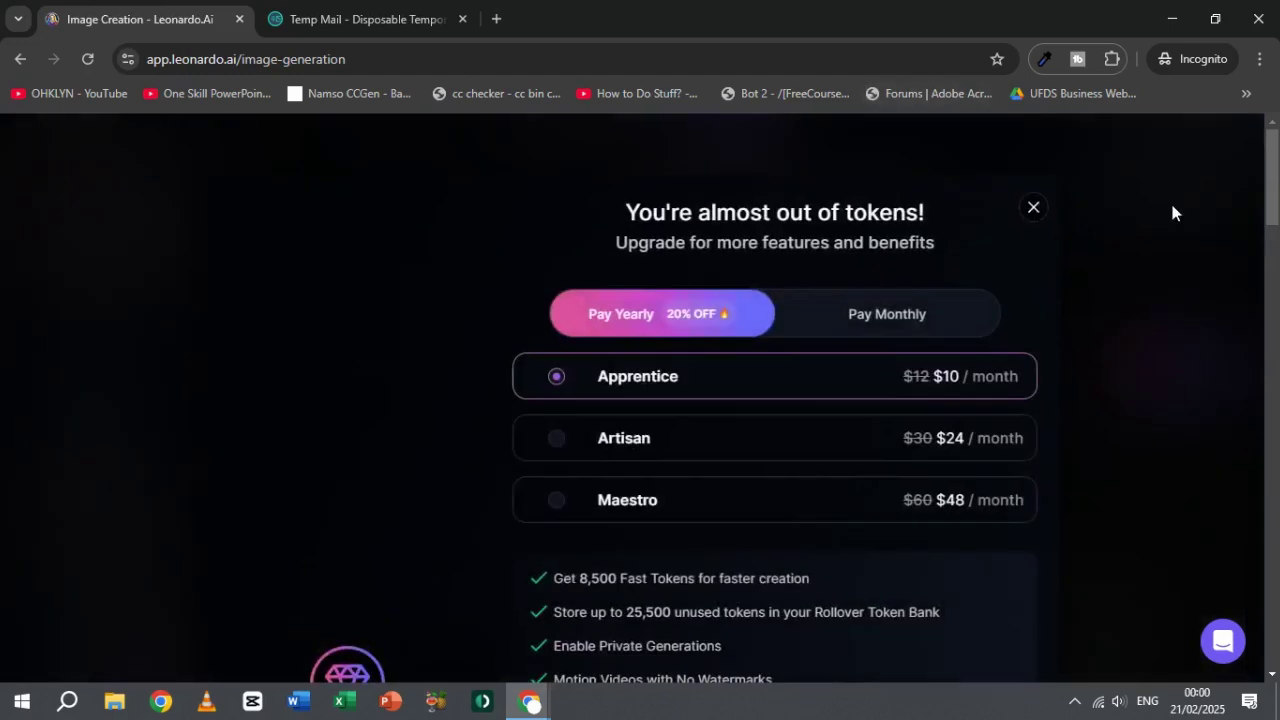
Step: Dismiss the upgrade offer and check the remaining 6-token balance
left_click(1033, 208)
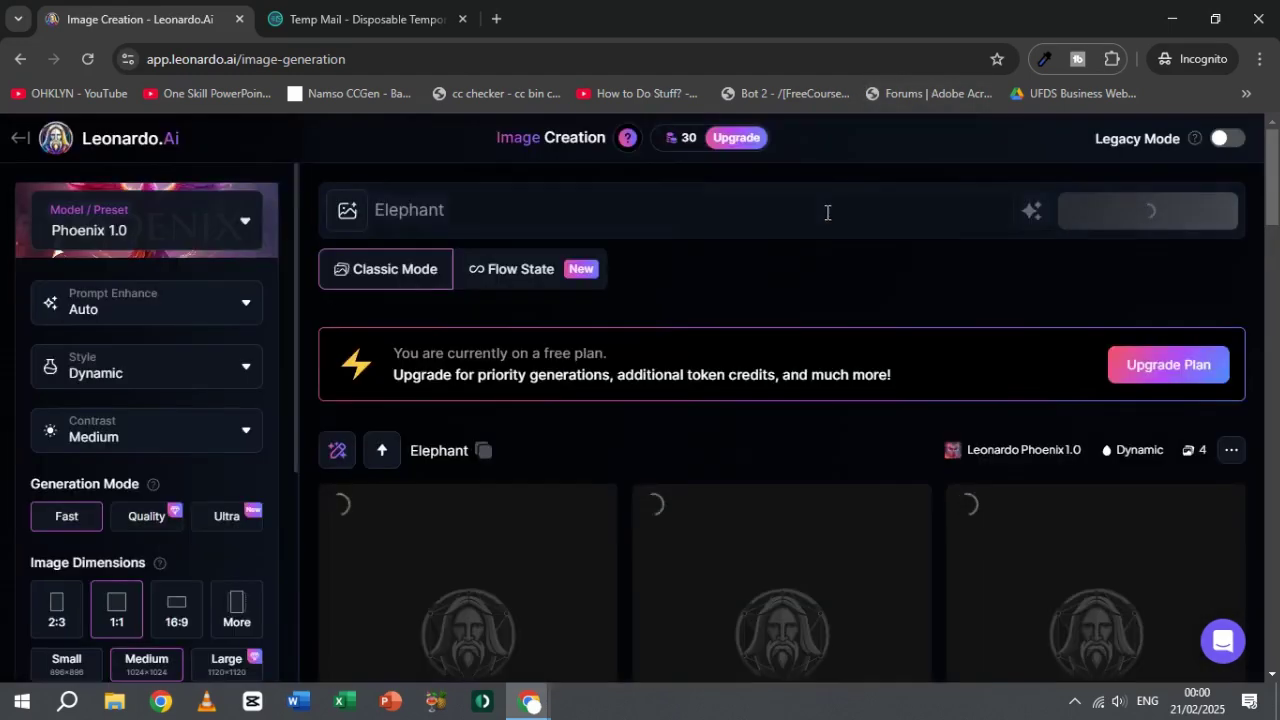
left_click(688, 138)
scroll(843, 425, "down", 15)
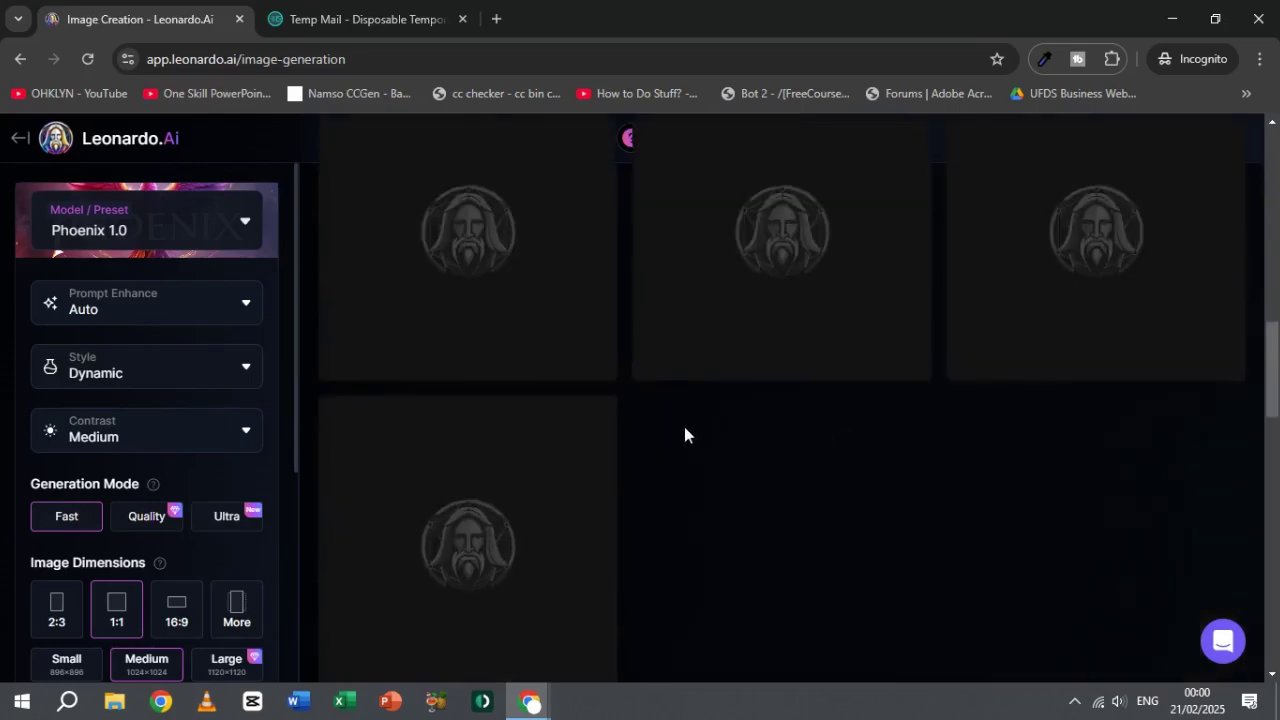
scroll(811, 486, "down", 10)
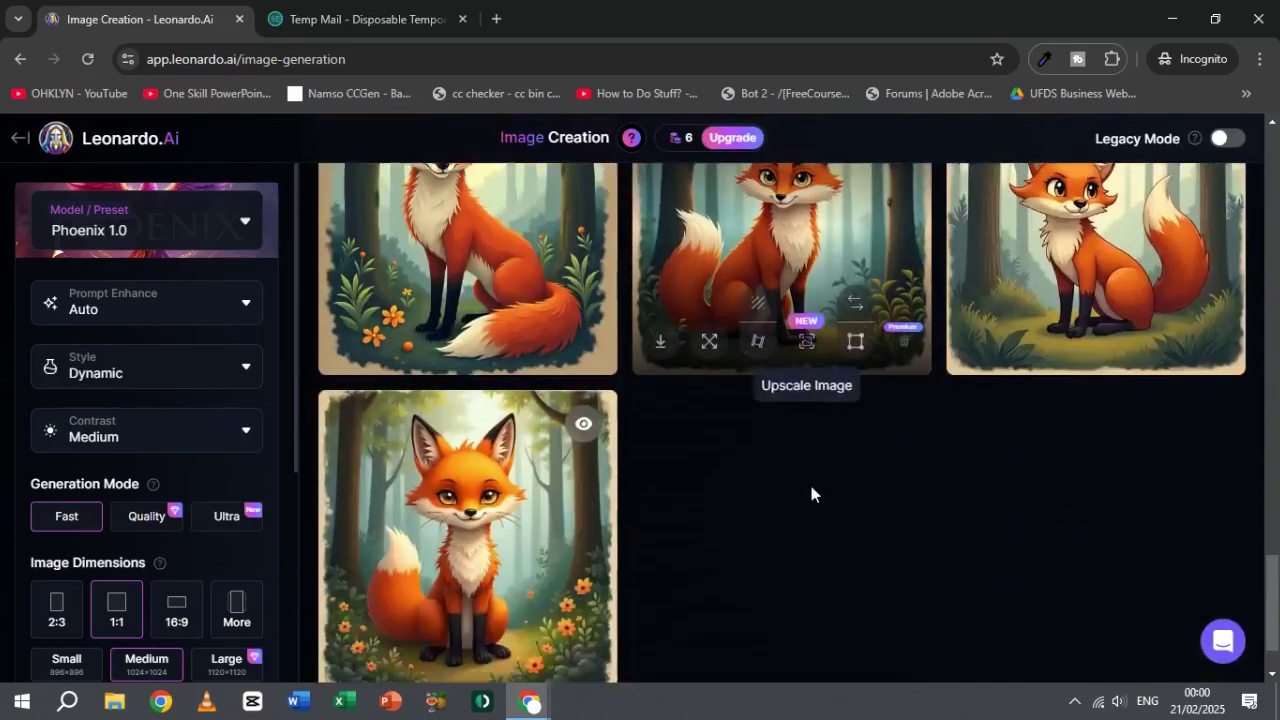
Step: Return to the top of the feed while the African elephant savannah images render in Phoenix 1.0
scroll(811, 486, "up", 20)
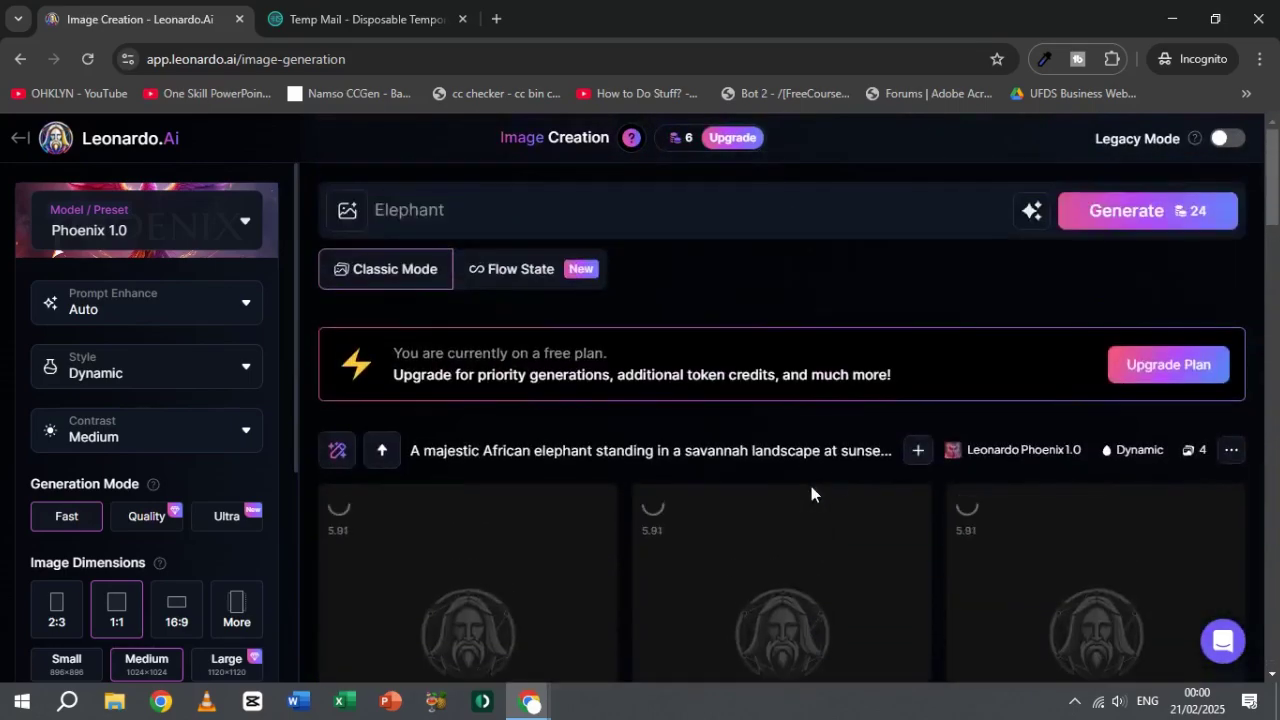